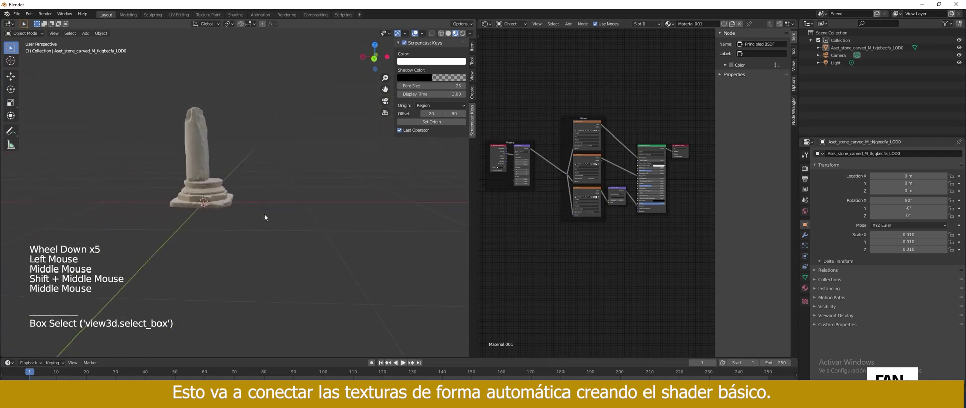
# - Set the world background colour to use an Environment Texture
pyautogui.click(804, 210)
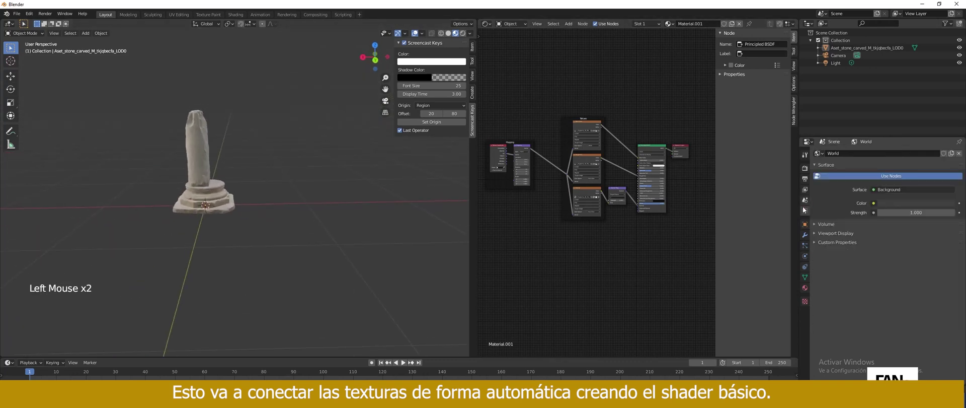
pyautogui.click(873, 203)
pyautogui.click(738, 224)
# - Load the_sky_is_on_fire_4k.hdr from the megascans hdri folder as the world environment image, browsing it with thumbnails
pyautogui.click(932, 212)
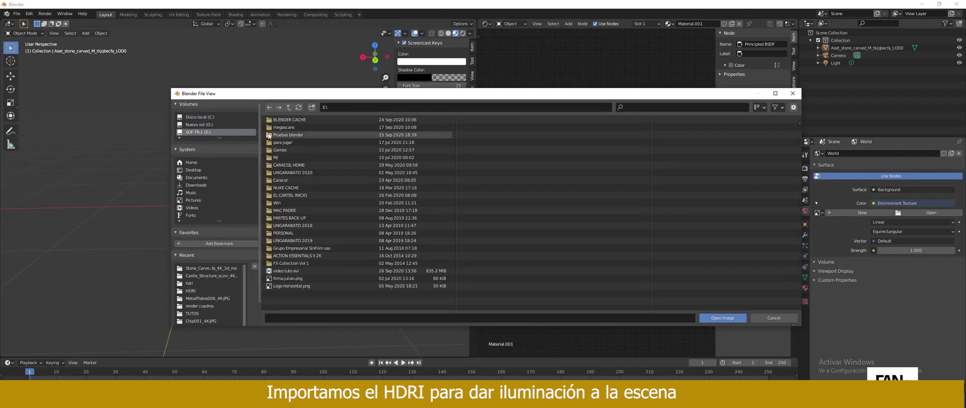
pyautogui.doubleClick(276, 127)
pyautogui.doubleClick(277, 150)
pyautogui.click(759, 107)
pyautogui.click(745, 150)
pyautogui.click(291, 148)
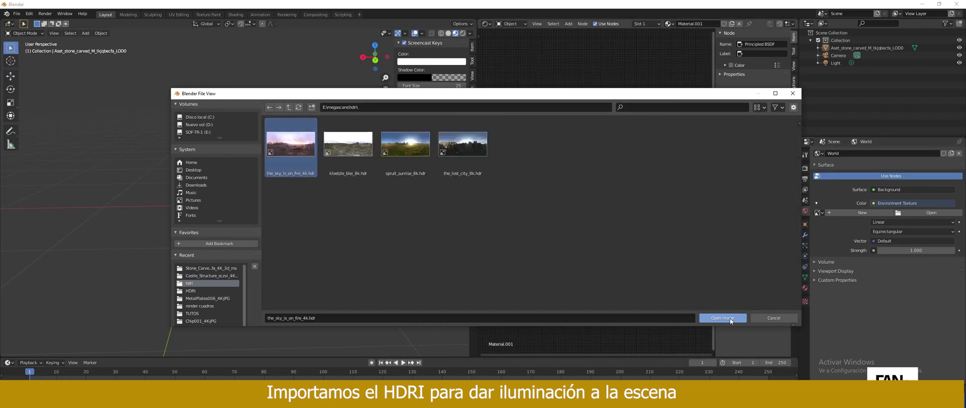
pyautogui.click(731, 318)
# - Switch the 3D viewport to rendered shading and view the column against the HDRI background
pyautogui.scroll(2, 243, 241)
pyautogui.click(463, 33)
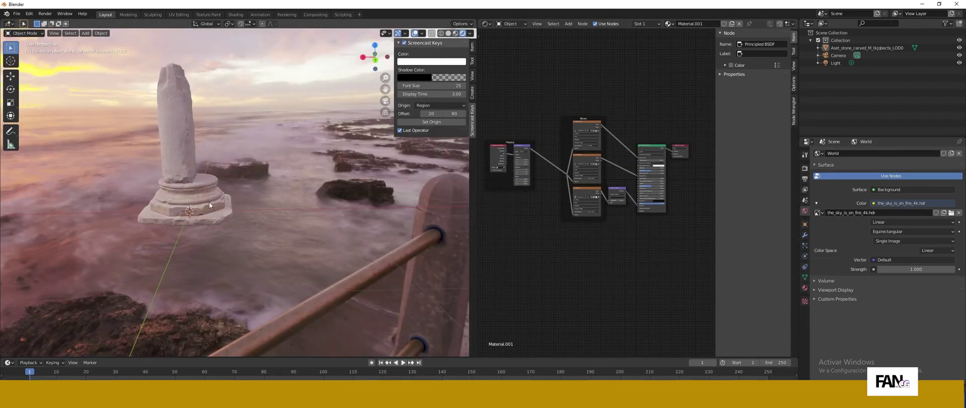
pyautogui.moveTo(307, 213); pyautogui.dragTo(241, 202, button='middle')
pyautogui.scroll(3, 241, 201)
pyautogui.moveTo(242, 201); pyautogui.dragTo(254, 218, button='middle')
pyautogui.scroll(-2, 162, 181)
pyautogui.moveTo(246, 244); pyautogui.dragTo(222, 235, button='middle')
pyautogui.click(222, 235)
pyautogui.click(793, 110)
pyautogui.click(793, 83)
pyautogui.click(794, 66)
pyautogui.click(352, 96)
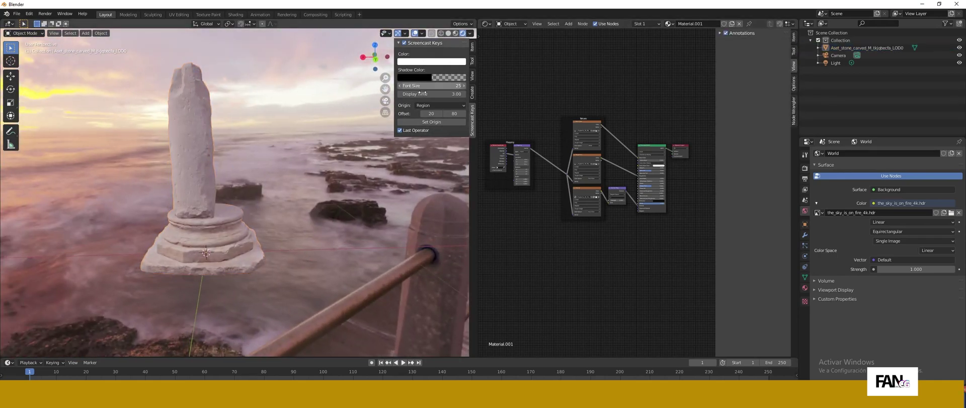
pyautogui.click(405, 43)
pyautogui.moveTo(302, 221); pyautogui.dragTo(335, 214, button='middle')
pyautogui.moveTo(335, 214); pyautogui.dragTo(342, 222)
pyautogui.moveTo(342, 222)
pyautogui.mouseDown(button='middle')
pyautogui.moveTo(296, 230)
pyautogui.moveTo(327, 226)
pyautogui.mouseUp(button='middle')
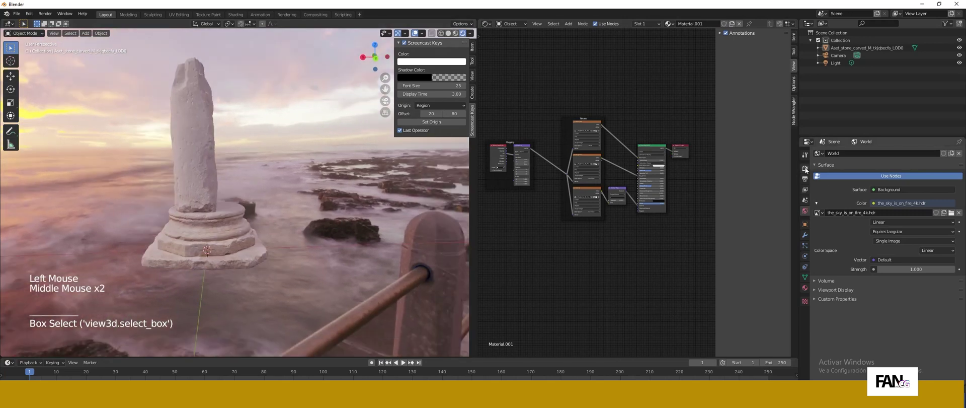
# - In the render settings, enable Ambient Occlusion with a distance of 0.23 m and enable Bloom
pyautogui.click(805, 168)
pyautogui.click(821, 204)
pyautogui.click(838, 204)
pyautogui.click(821, 214)
pyautogui.click(833, 213)
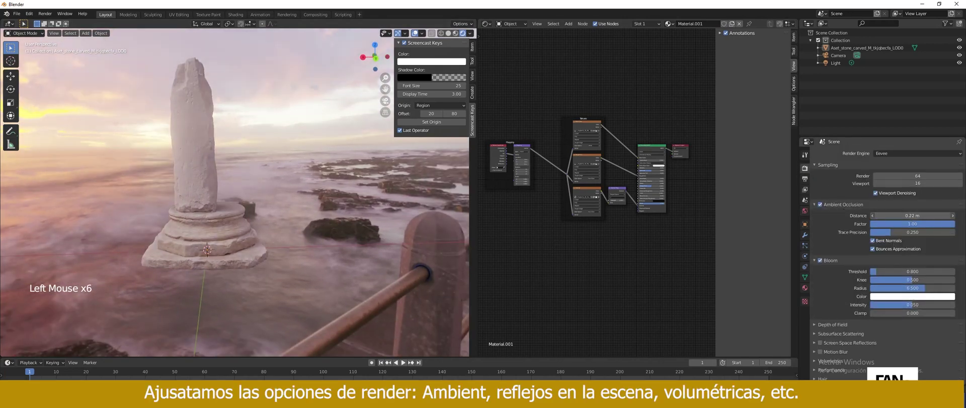
# - Expand the Volumetrics render settings and set the viewport samples to 32
pyautogui.scroll(-7, 816, 302)
pyautogui.click(814, 301)
pyautogui.scroll(-2, 825, 322)
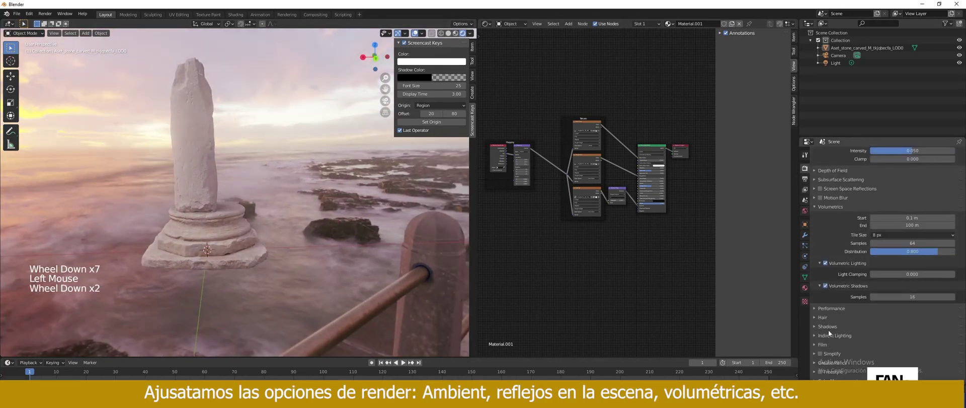
pyautogui.click(830, 334)
pyautogui.click(835, 336)
pyautogui.scroll(14, 854, 292)
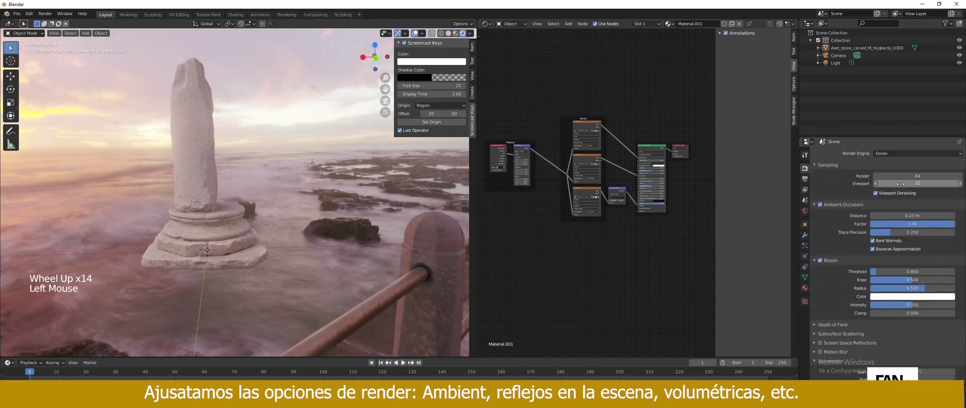
pyautogui.moveTo(281, 231); pyautogui.dragTo(261, 267, button='middle')
pyautogui.scroll(-2, 262, 292)
pyautogui.scroll(2, 261, 266)
# - Search the megascans 4K folder for "stone" and import the LOD0 FBX of the large Stone_Carved column
pyautogui.click(18, 14)
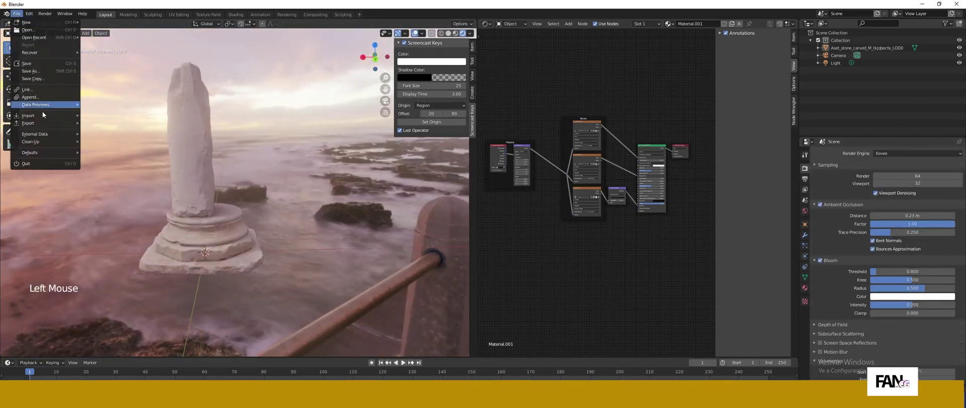
pyautogui.moveTo(42, 116)
pyautogui.click(115, 140)
pyautogui.click(288, 108)
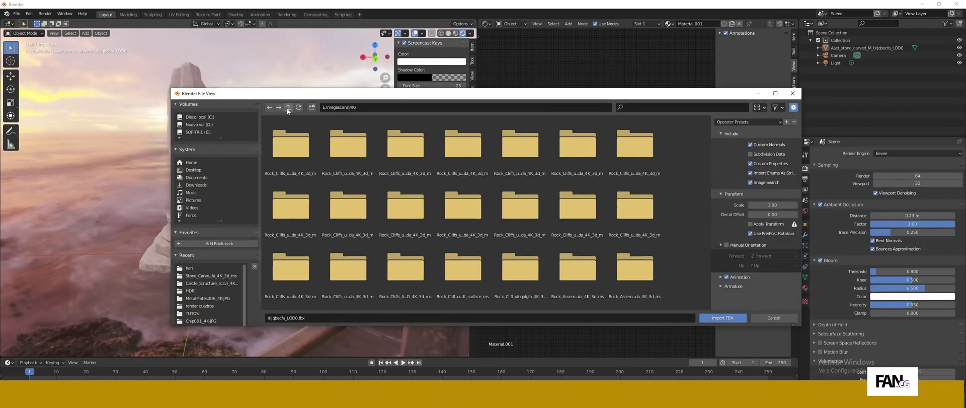
pyautogui.write('stone')
pyautogui.click(763, 108)
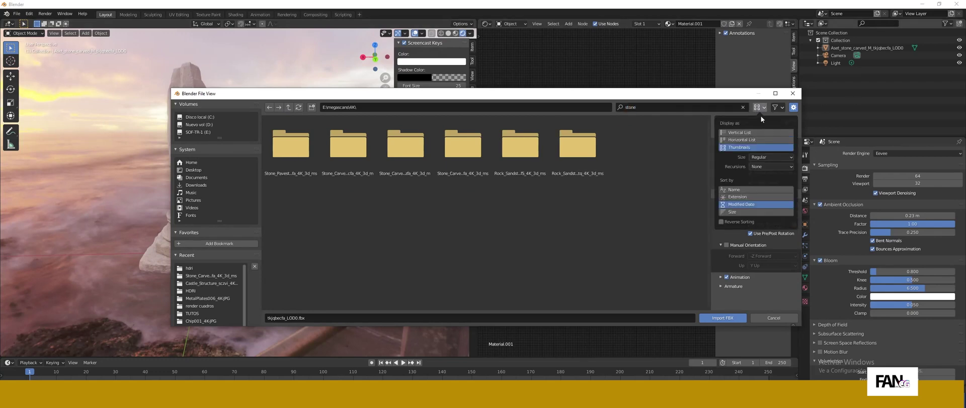
pyautogui.click(760, 138)
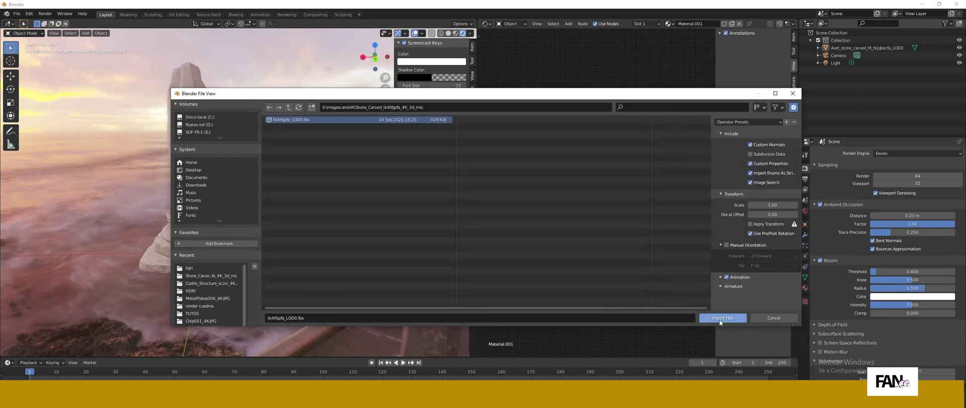
pyautogui.click(720, 321)
# - Move the imported large column beside the small broken column
pyautogui.moveTo(280, 251); pyautogui.dragTo(268, 234, button='middle')
pyautogui.scroll(-3, 268, 234)
pyautogui.press('g')
pyautogui.click(321, 218)
pyautogui.moveTo(321, 218); pyautogui.dragTo(319, 232, button='middle')
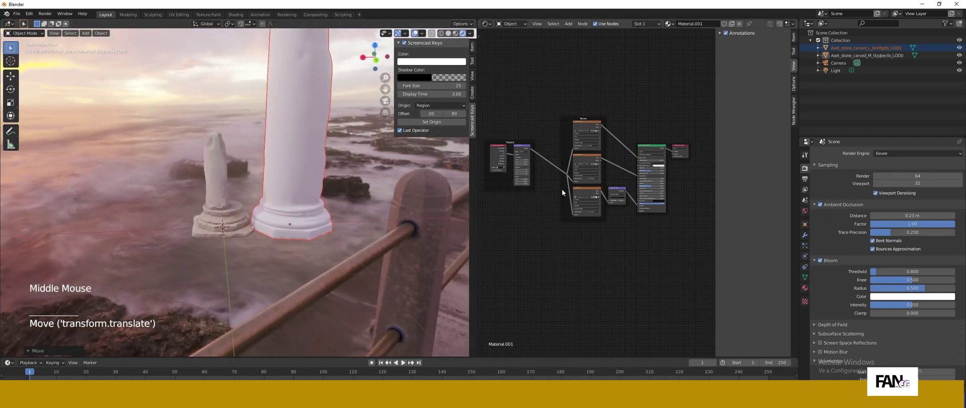
# - Select the large column and give it a new material
pyautogui.click(301, 171)
pyautogui.click(656, 24)
pyautogui.moveTo(691, 166); pyautogui.dragTo(677, 169, button='middle')
pyautogui.scroll(5, 677, 169)
pyautogui.moveTo(684, 169); pyautogui.dragTo(668, 171, button='middle')
pyautogui.click(669, 171)
pyautogui.scroll(7, 669, 171)
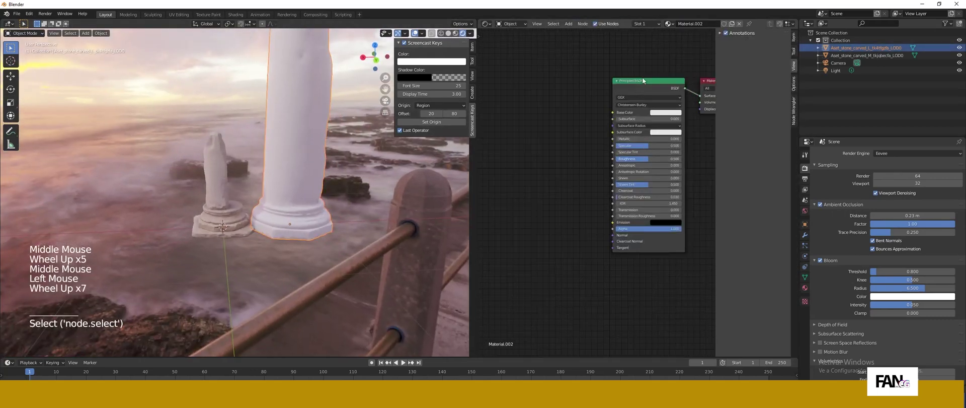
# - Build the large column's shader with Principled Texture Setup using its albedo, normal and roughness maps
pyautogui.click(642, 79)
pyautogui.hotkey('ctrl', 'shift', 't')
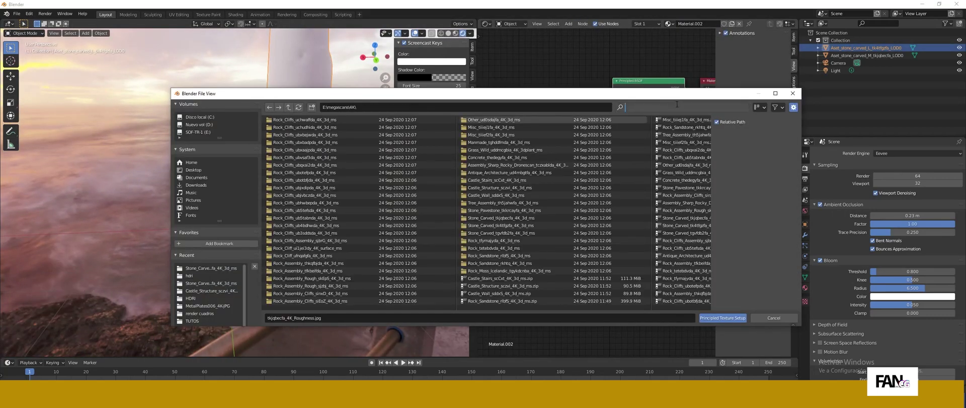
pyautogui.click(209, 268)
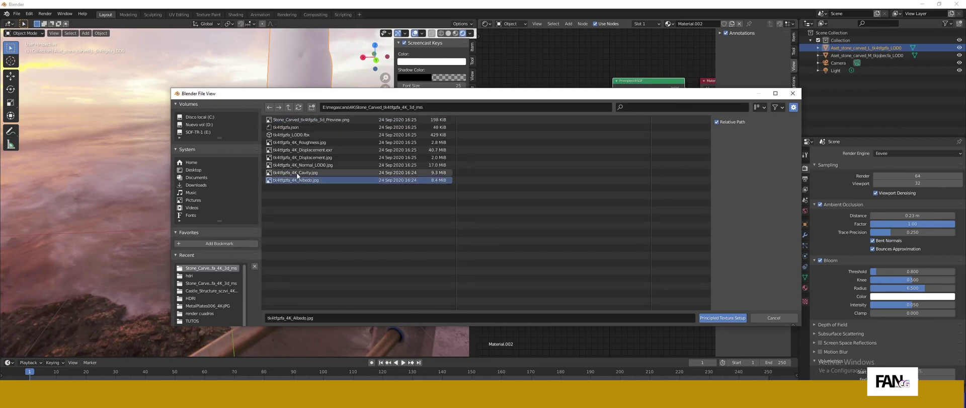
pyautogui.click(723, 318)
pyautogui.scroll(-8, 533, 161)
pyautogui.moveTo(534, 151); pyautogui.dragTo(647, 130, button='middle')
pyautogui.scroll(-3, 620, 151)
pyautogui.click(360, 176)
pyautogui.moveTo(352, 176); pyautogui.dragTo(276, 200, button='middle')
pyautogui.scroll(-4, 290, 190)
pyautogui.scroll(-3, 322, 195)
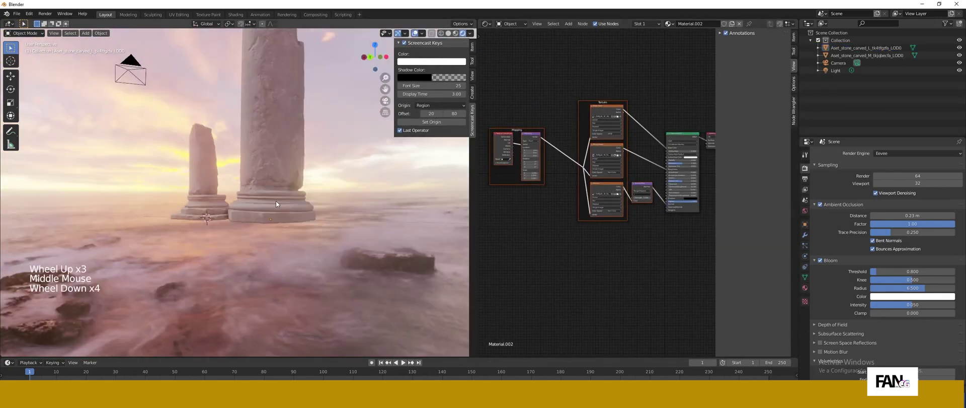
pyautogui.scroll(2, 284, 216)
# - Search the megascans 4K folder for "stone" and import the LOD0 FBX of the Stone_Carved statue
pyautogui.click(17, 14)
pyautogui.moveTo(45, 120)
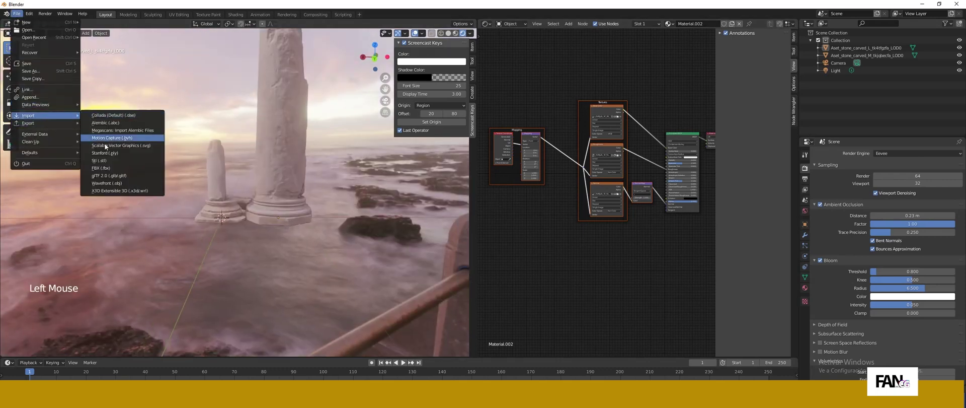
pyautogui.click(104, 143)
pyautogui.click(288, 107)
pyautogui.click(653, 107)
pyautogui.write('stone')
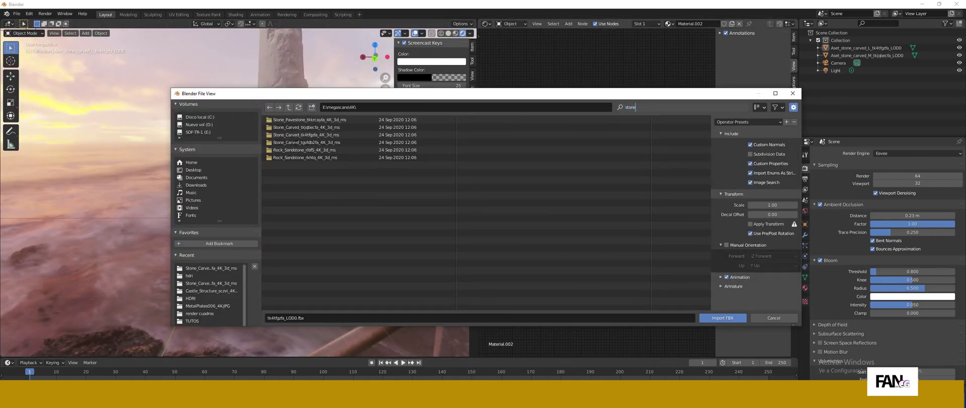
pyautogui.doubleClick(293, 144)
pyautogui.click(302, 120)
pyautogui.click(723, 318)
# - Move the imported statue away from the origin so it stands beside the columns
pyautogui.moveTo(229, 228); pyautogui.dragTo(247, 191, button='middle')
pyautogui.press('g')
pyautogui.click(322, 202)
pyautogui.keyDown('shift'); pyautogui.moveTo(322, 201); pyautogui.dragTo(242, 196, button='middle'); pyautogui.keyUp('shift')
pyautogui.moveTo(242, 197); pyautogui.dragTo(316, 201, button='middle')
pyautogui.scroll(1, 278, 190)
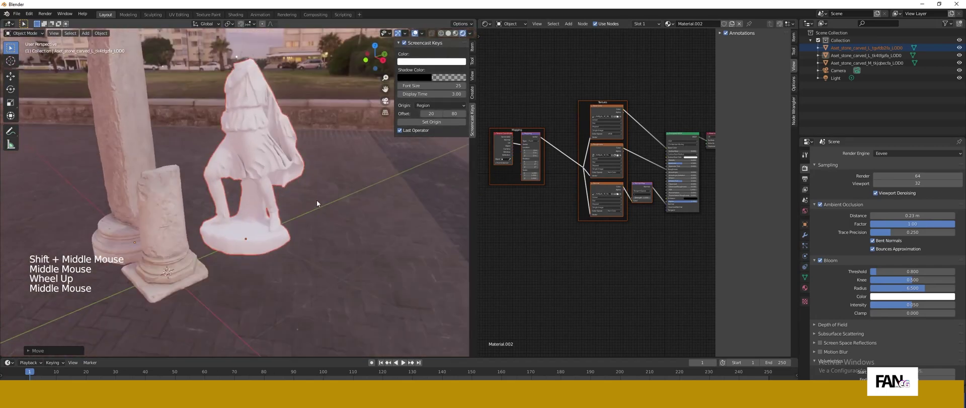
# - Select the statue and create a new material for it
pyautogui.click(274, 166)
pyautogui.click(666, 24)
pyautogui.scroll(8, 604, 151)
# - Find the statue's texture folder by searching "2fa" and apply its albedo, normal and roughness maps with Principled Texture Setup
pyautogui.click(579, 80)
pyautogui.hotkey('ctrl', 'shift', 't')
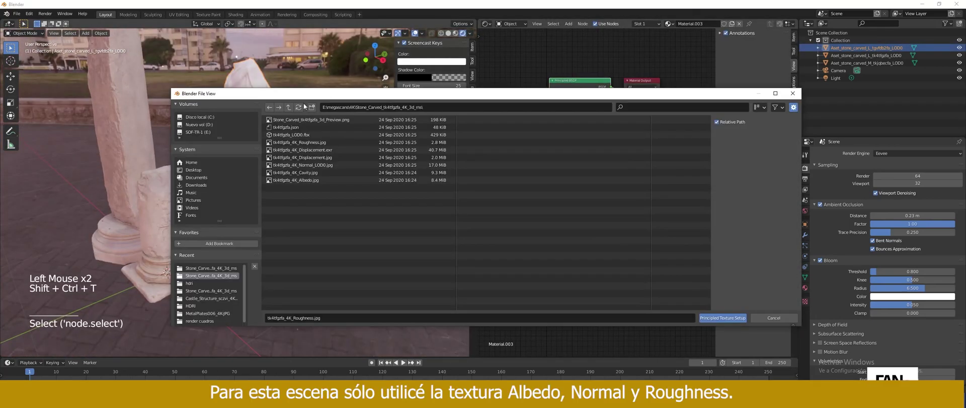
pyautogui.write('2fa')
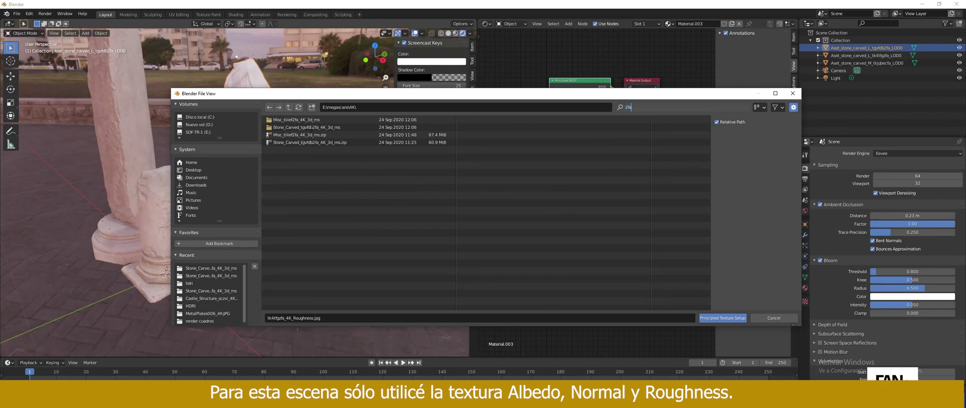
pyautogui.doubleClick(303, 127)
pyautogui.click(294, 179)
pyautogui.keyDown('ctrl'); pyautogui.click(297, 167); pyautogui.keyUp('ctrl')
pyautogui.click(723, 318)
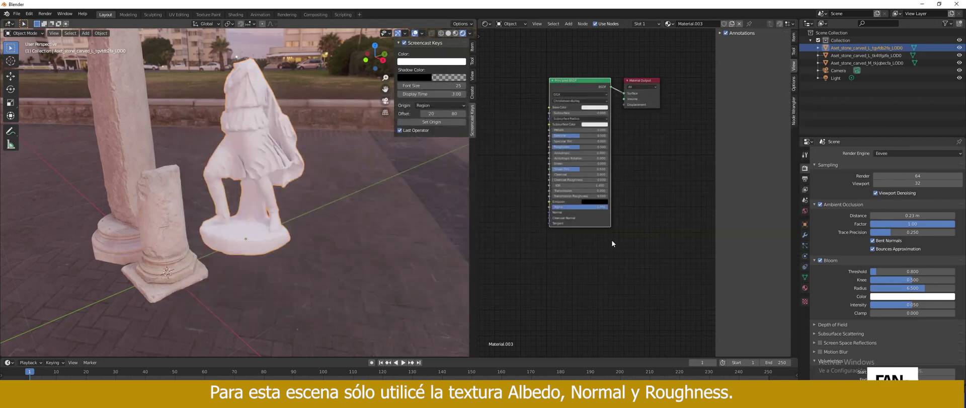
pyautogui.scroll(-4, 554, 191)
pyautogui.moveTo(534, 176); pyautogui.dragTo(614, 183, button='middle')
pyautogui.scroll(-4, 578, 156)
# - Rotate the statue and reposition it next to the large column
pyautogui.click(315, 196)
pyautogui.moveTo(314, 195); pyautogui.dragTo(189, 201, button='middle')
pyautogui.click(189, 198)
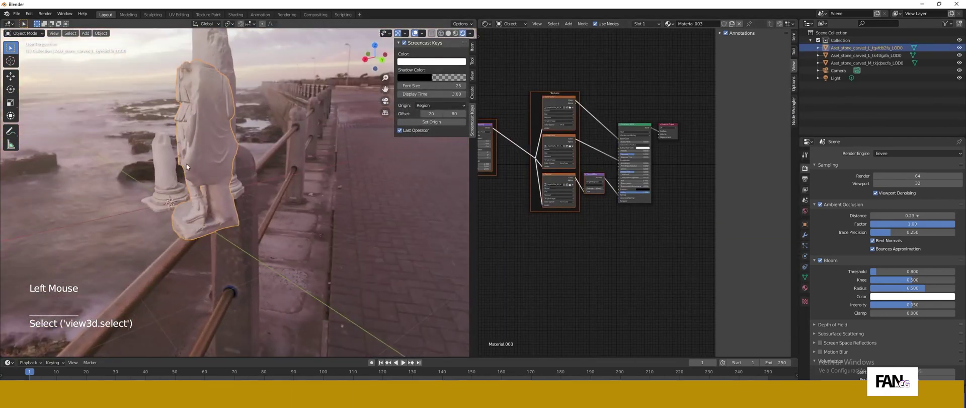
pyautogui.press('r')
pyautogui.press('g')
pyautogui.click(317, 199)
pyautogui.moveTo(305, 199); pyautogui.dragTo(207, 221, button='middle')
pyautogui.scroll(2, 322, 192)
pyautogui.scroll(-2, 328, 182)
pyautogui.click(328, 183)
pyautogui.scroll(2, 237, 213)
pyautogui.moveTo(206, 221); pyautogui.dragTo(252, 227, button='middle')
pyautogui.moveTo(252, 228); pyautogui.dragTo(221, 232, button='middle')
pyautogui.click(361, 249)
# - Search the megascans 4K folder for "stone" and import the FBX from the Stone_Pavestone folder
pyautogui.click(17, 13)
pyautogui.moveTo(43, 114)
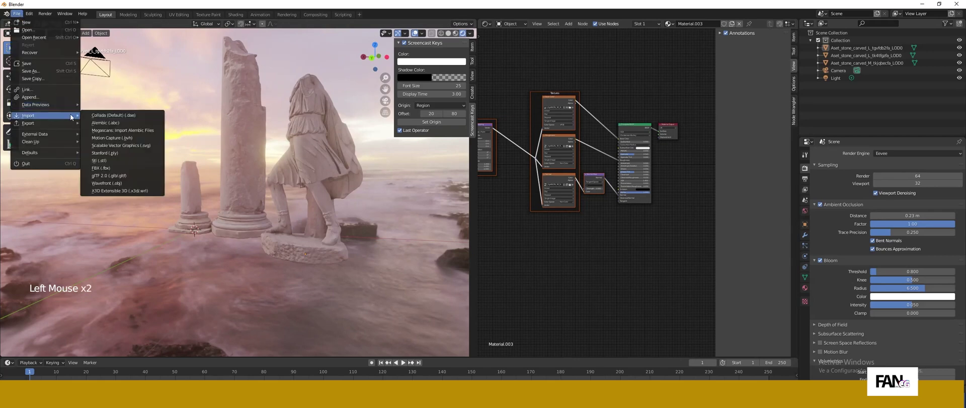
pyautogui.click(101, 168)
pyautogui.click(288, 107)
pyautogui.hotkey('ctrl', 'f')
pyautogui.write('stone')
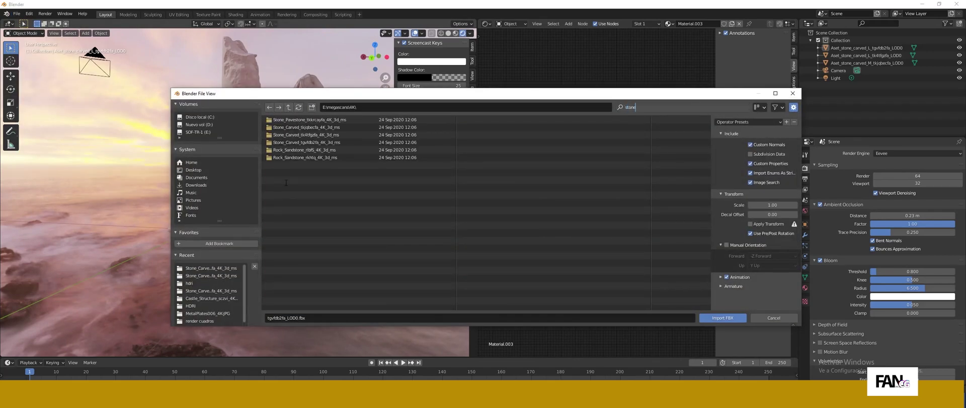
pyautogui.doubleClick(270, 122)
pyautogui.click(272, 121)
pyautogui.click(731, 319)
# - Create a new material for the pavestone slab and start Principled Texture Setup on its Principled BSDF node
pyautogui.moveTo(228, 214); pyautogui.dragTo(313, 227, button='middle')
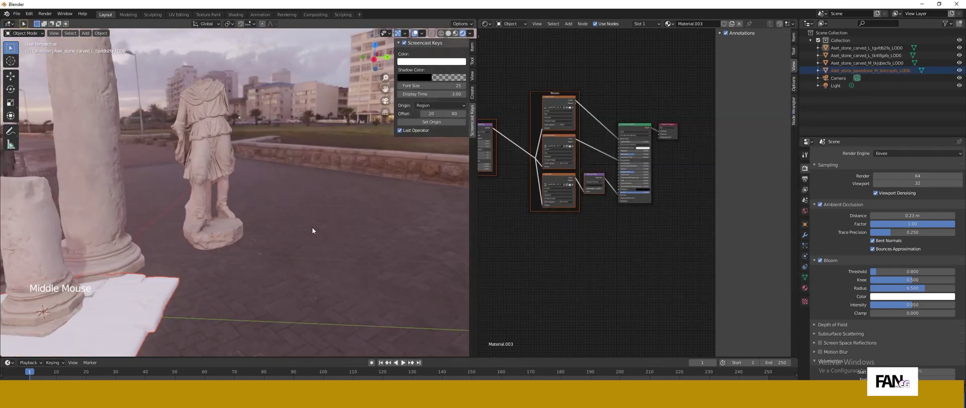
pyautogui.keyDown('shift'); pyautogui.moveTo(91, 280); pyautogui.dragTo(151, 277, button='middle'); pyautogui.keyUp('shift')
pyautogui.keyDown('shift'); pyautogui.moveTo(151, 278); pyautogui.dragTo(177, 269, button='middle'); pyautogui.keyUp('shift')
pyautogui.click(176, 270)
pyautogui.click(695, 23)
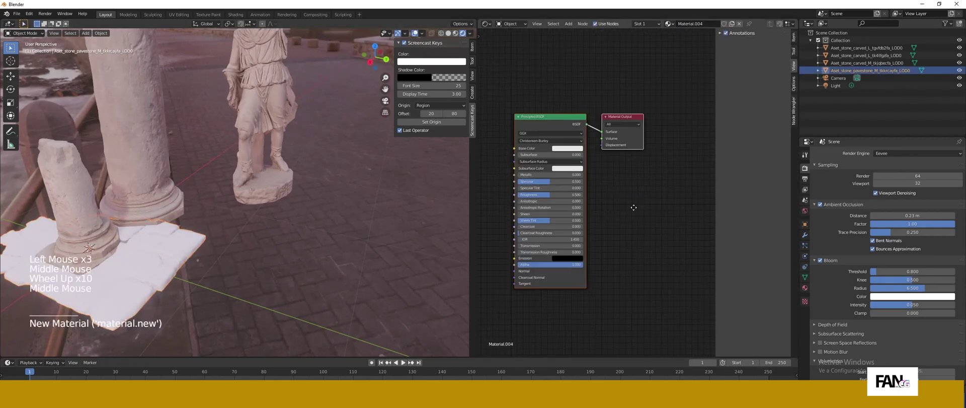
pyautogui.click(535, 119)
pyautogui.hotkey('ctrl', 'shift', 't')
pyautogui.click(636, 108)
pyautogui.write('yfa')
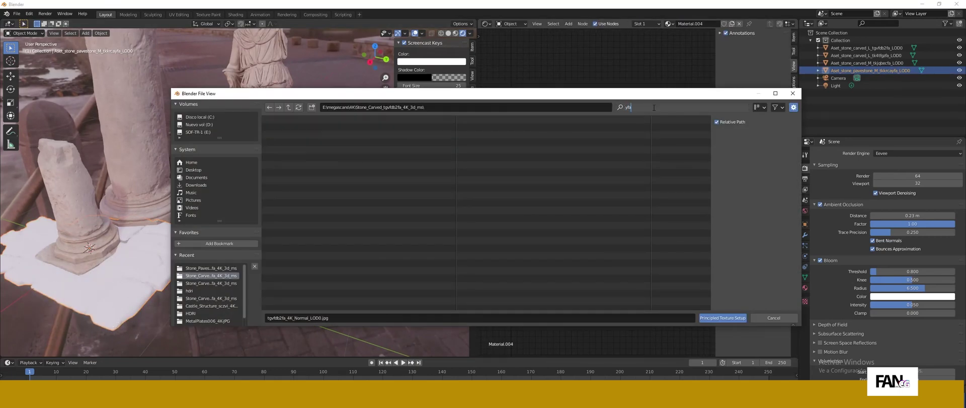
pyautogui.press('BackSpace')
pyautogui.press('BackSpace')
pyautogui.press('BackSpace')
# - Search the megascans 4K folder for "yfa" and open the Stone_Pavestone texture folder
pyautogui.click(289, 108)
pyautogui.click(289, 108)
pyautogui.click(636, 110)
pyautogui.write('yfa')
pyautogui.press('Return')
pyautogui.doubleClick(322, 129)
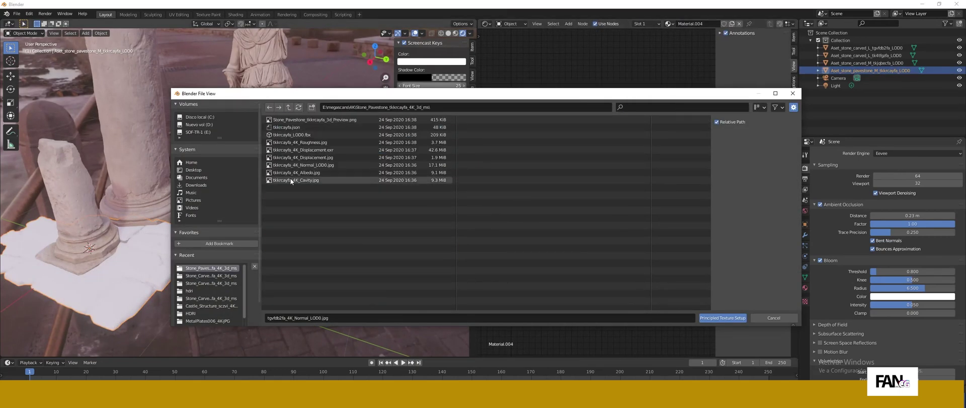
# - Load the pavestone's albedo, normal and roughness maps into its shader
pyautogui.click(290, 179)
pyautogui.keyDown('ctrl'); pyautogui.click(289, 173); pyautogui.keyUp('ctrl')
pyautogui.keyDown('ctrl'); pyautogui.click(289, 165); pyautogui.keyUp('ctrl')
pyautogui.keyDown('ctrl'); pyautogui.click(288, 143); pyautogui.keyUp('ctrl')
pyautogui.click(722, 317)
pyautogui.scroll(-12, 654, 242)
# - Move the pavestone slab along the Y axis, out from under the small column, and select it
pyautogui.moveTo(262, 272); pyautogui.dragTo(294, 227, button='middle')
pyautogui.scroll(3, 292, 258)
pyautogui.keyDown('shift'); pyautogui.moveTo(294, 226); pyautogui.dragTo(335, 250, button='middle'); pyautogui.keyUp('shift')
pyautogui.scroll(-3, 302, 281)
pyautogui.press('g')
pyautogui.press('y')
pyautogui.click(352, 294)
pyautogui.scroll(2, 316, 278)
pyautogui.scroll(-3, 307, 281)
pyautogui.scroll(1, 281, 288)
pyautogui.click(336, 251)
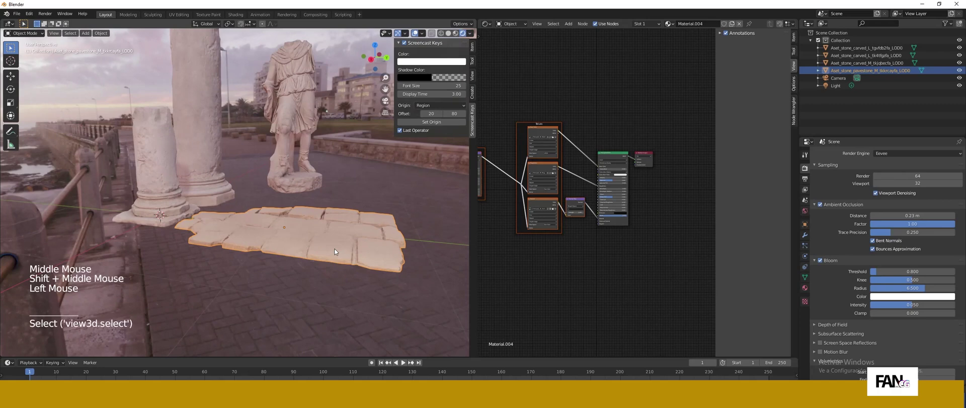
# - Duplicate the pavestone slab in front of the original, and rotate and scale the copy to extend the paving
pyautogui.click(300, 251)
pyautogui.hotkey('shift', 'd')
pyautogui.click(300, 288)
pyautogui.scroll(-2, 300, 289)
pyautogui.press('r')
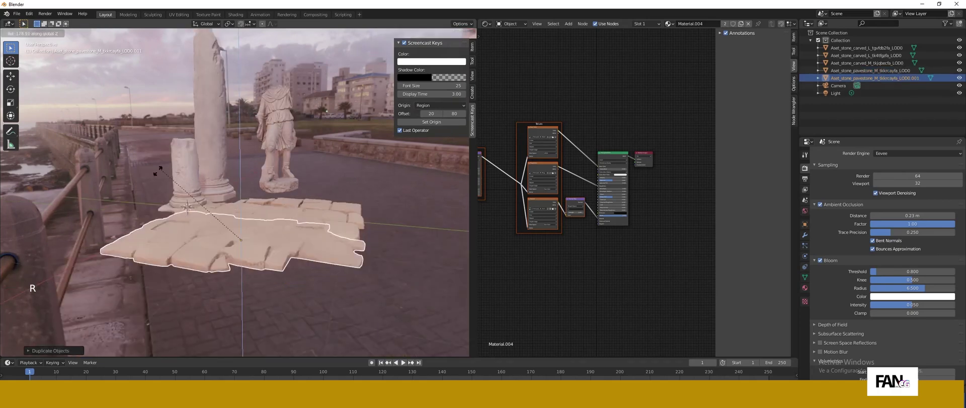
pyautogui.click(158, 170)
pyautogui.press('s')
pyautogui.click(276, 255)
pyautogui.click(312, 194)
pyautogui.scroll(1, 244, 270)
pyautogui.moveTo(312, 194); pyautogui.dragTo(236, 231, button='middle')
pyautogui.scroll(-2, 242, 257)
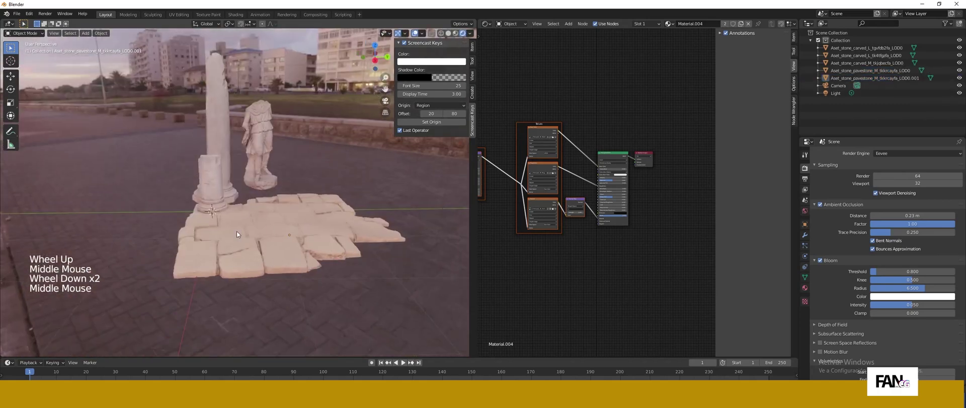
# - Move the small broken column onto the front paving and adjust its height along the Z axis
pyautogui.click(208, 182)
pyautogui.moveTo(209, 182); pyautogui.dragTo(194, 244, button='middle')
pyautogui.press('g')
pyautogui.click(113, 269)
pyautogui.scroll(1, 126, 265)
pyautogui.moveTo(126, 264); pyautogui.dragTo(146, 282, button='middle')
pyautogui.press('g')
pyautogui.press('z')
pyautogui.click(137, 240)
# - Duplicate a pavestone slab, rotate the copy, and fit it beside the paving next to the tall column
pyautogui.scroll(-2, 137, 240)
pyautogui.click(257, 225)
pyautogui.hotkey('shift', 'd')
pyautogui.click(162, 227)
pyautogui.click(177, 204)
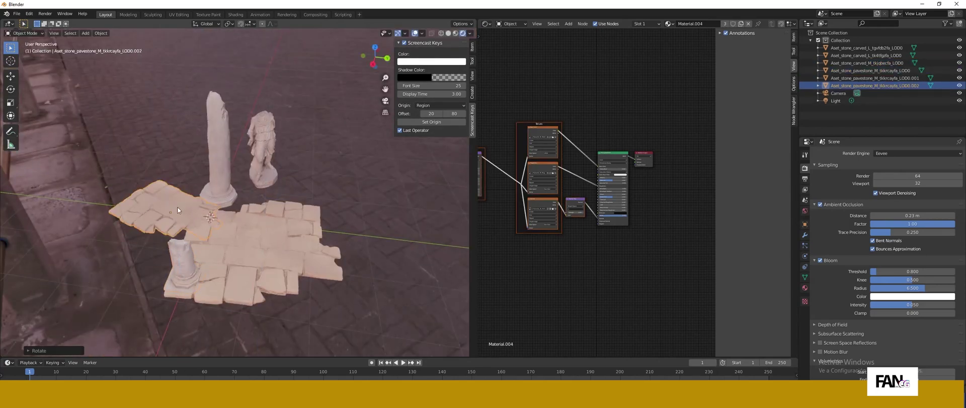
pyautogui.press('g')
pyautogui.click(212, 214)
pyautogui.click(286, 225)
pyautogui.scroll(3, 286, 226)
pyautogui.moveTo(211, 267)
pyautogui.mouseDown(button='middle')
pyautogui.moveTo(198, 226)
pyautogui.moveTo(196, 251)
pyautogui.moveTo(204, 250)
pyautogui.mouseUp(button='middle')
pyautogui.click(187, 228)
# - Duplicate the small broken column next to the first one and rotate the copy about the Z axis
pyautogui.scroll(-2, 196, 252)
pyautogui.click(95, 227)
pyautogui.hotkey('shift', 'd')
pyautogui.click(136, 257)
pyautogui.press('z')
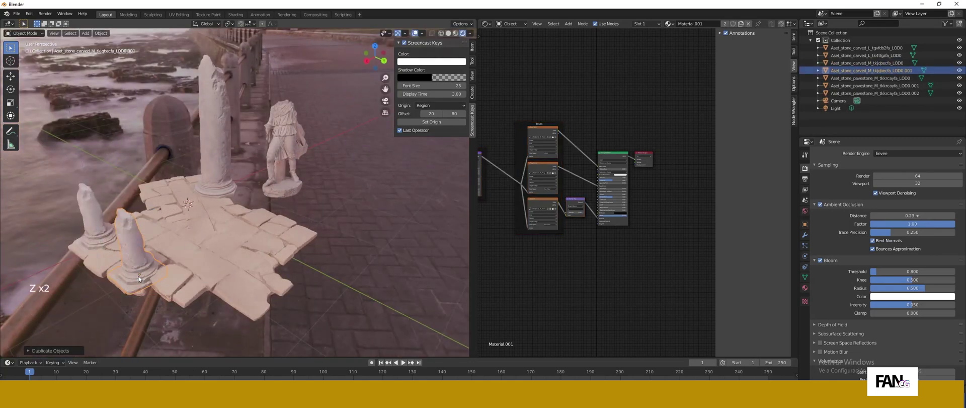
pyautogui.press('r')
pyautogui.press('z')
pyautogui.click(132, 221)
# - Reposition the duplicated small column on the paving slabs
pyautogui.moveTo(132, 221); pyautogui.dragTo(272, 312, button='middle')
pyautogui.click(215, 237)
pyautogui.click(100, 205)
pyautogui.click(97, 203)
pyautogui.press('g')
pyautogui.click(221, 244)
pyautogui.click(259, 269)
pyautogui.click(192, 272)
# - Duplicate the tall column and place the copy on the opposite edge of the paving
pyautogui.click(209, 169)
pyautogui.press('g')
pyautogui.rightClick(205, 193)
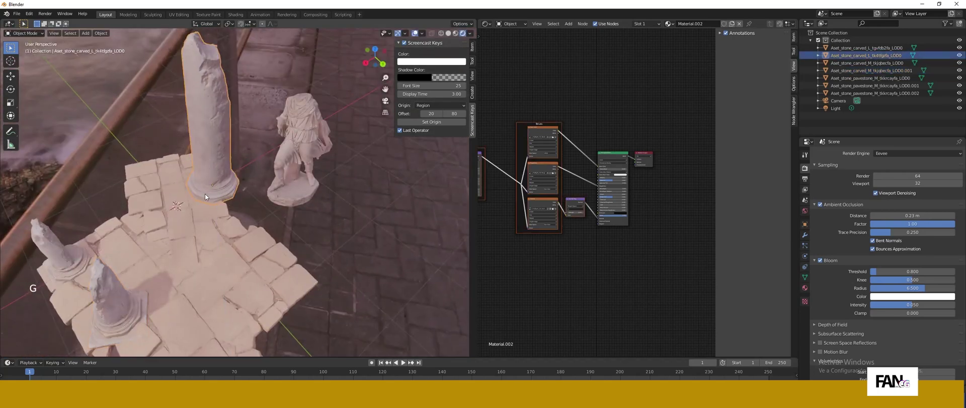
pyautogui.moveTo(204, 194); pyautogui.dragTo(207, 156, button='middle')
pyautogui.hotkey('shift', 'd')
pyautogui.click(151, 201)
pyautogui.moveTo(151, 201); pyautogui.dragTo(255, 285, button='middle')
pyautogui.press('g')
pyautogui.click(236, 270)
pyautogui.press('g')
pyautogui.click(201, 281)
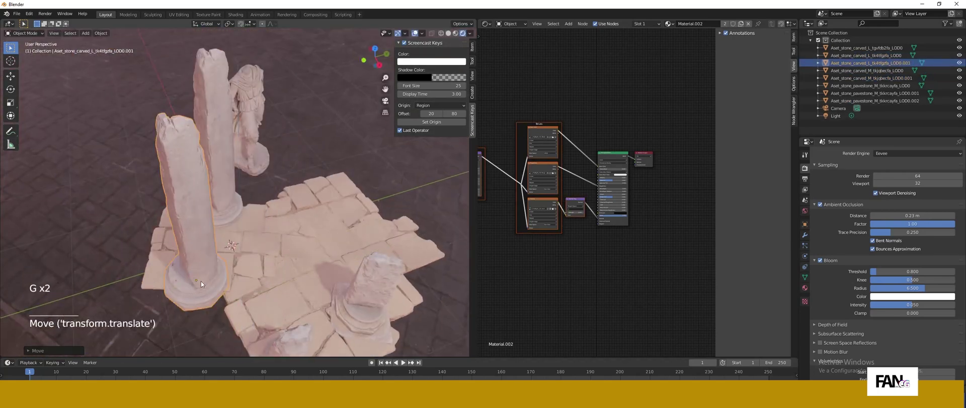
pyautogui.press('g')
pyautogui.click(204, 270)
# - Scale up the duplicated tall column and seat its base on the edge of the slab
pyautogui.scroll(3, 204, 270)
pyautogui.moveTo(204, 270); pyautogui.dragTo(282, 216, button='middle')
pyautogui.press('g')
pyautogui.click(309, 248)
pyautogui.press('s')
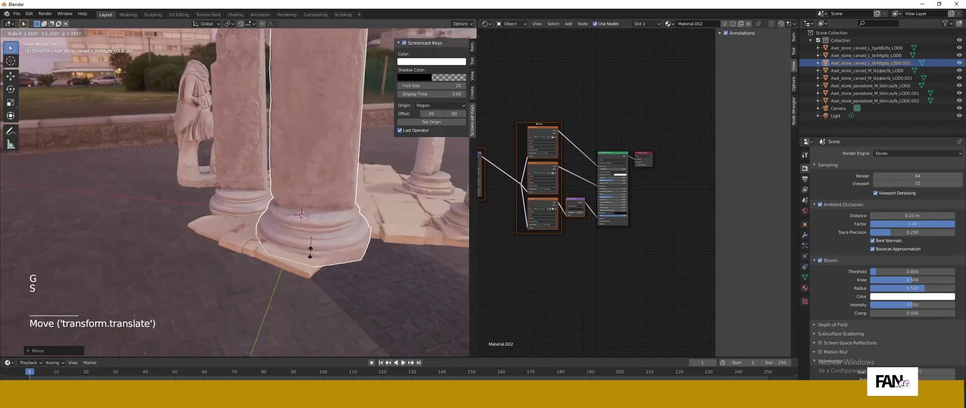
pyautogui.click(317, 249)
pyautogui.press('g')
pyautogui.moveTo(317, 249); pyautogui.dragTo(222, 256, button='middle')
pyautogui.click(318, 244)
pyautogui.click(197, 188)
# - Duplicate a pavestone slab along the Y axis beneath the columns, undoing the last change to it
pyautogui.moveTo(197, 187); pyautogui.dragTo(188, 222, button='middle')
pyautogui.scroll(-2, 187, 201)
pyautogui.click(167, 217)
pyautogui.click(171, 220)
pyautogui.hotkey('shift', 'd')
pyautogui.click(146, 223)
pyautogui.press('g')
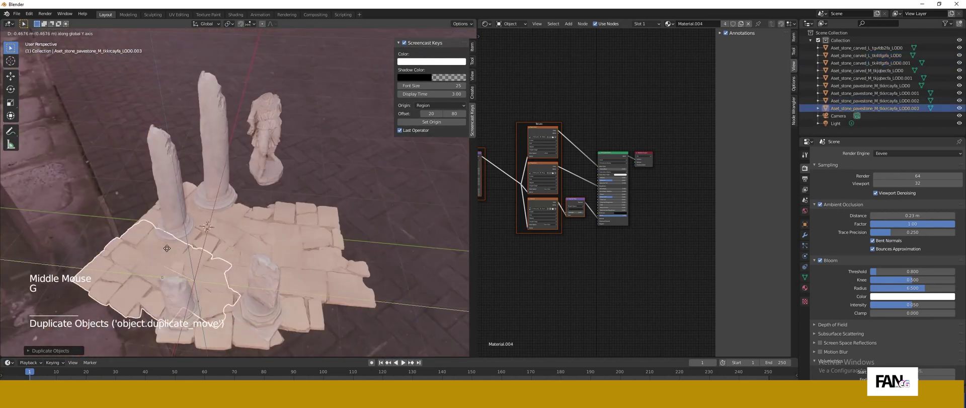
pyautogui.click(135, 204)
pyautogui.hotkey('ctrl', 'z')
pyautogui.click(88, 207)
pyautogui.scroll(2, 177, 258)
pyautogui.moveTo(87, 207); pyautogui.dragTo(232, 272, button='middle')
pyautogui.scroll(-2, 212, 272)
# - Duplicate another pavestone slab to extend the paving and rotate the copy about the Z axis
pyautogui.click(231, 272)
pyautogui.hotkey('shift', 'd')
pyautogui.click(171, 195)
pyautogui.click(156, 213)
pyautogui.moveTo(156, 214); pyautogui.dragTo(126, 207, button='middle')
pyautogui.click(143, 150)
pyautogui.press('r')
pyautogui.press('z')
pyautogui.click(176, 154)
# - Reposition the duplicated tall column on the extended paving
pyautogui.moveTo(176, 154); pyautogui.dragTo(222, 222, button='middle')
pyautogui.click(221, 221)
pyautogui.press('g')
pyautogui.click(264, 275)
pyautogui.press('g')
pyautogui.click(244, 280)
pyautogui.moveTo(244, 279); pyautogui.dragTo(237, 242, button='middle')
pyautogui.keyDown('shift'); pyautogui.moveTo(236, 242); pyautogui.dragTo(241, 227, button='middle'); pyautogui.keyUp('shift')
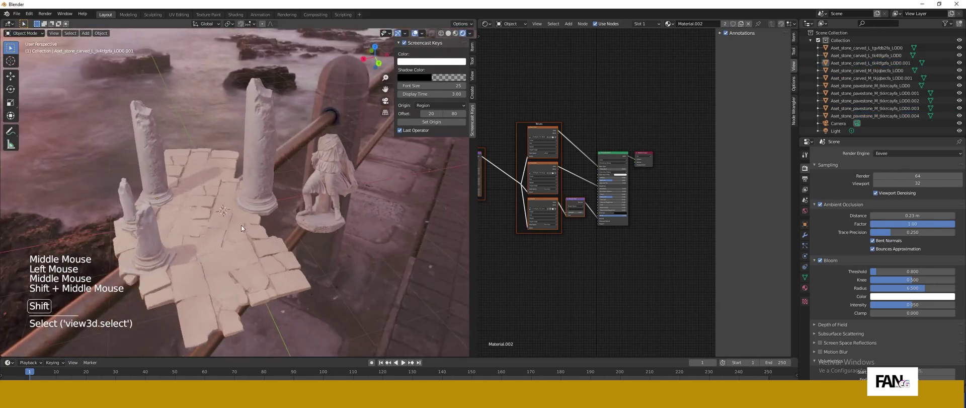
# - Move the statue onto the far end of the paving and align its base with the slab surface
pyautogui.click(326, 166)
pyautogui.press('g')
pyautogui.click(274, 153)
pyautogui.press('g')
pyautogui.click(216, 146)
pyautogui.moveTo(216, 146); pyautogui.dragTo(252, 182, button='middle')
pyautogui.scroll(3, 251, 181)
pyautogui.press('g')
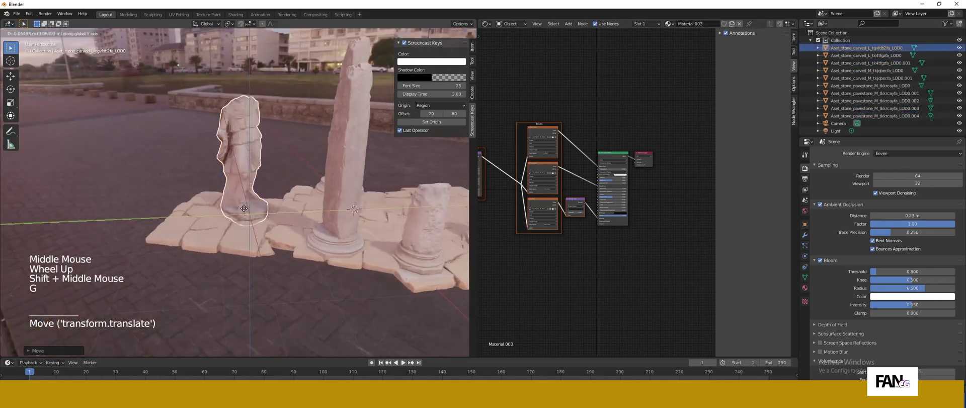
pyautogui.click(237, 173)
# - Rotate the statue at the end of the paving between the columns
pyautogui.click(267, 106)
pyautogui.moveTo(267, 106); pyautogui.dragTo(221, 222, button='middle')
pyautogui.scroll(1, 221, 221)
pyautogui.keyDown('shift'); pyautogui.moveTo(221, 221); pyautogui.dragTo(219, 236, button='middle'); pyautogui.keyUp('shift')
pyautogui.moveTo(220, 237); pyautogui.dragTo(218, 244, button='middle')
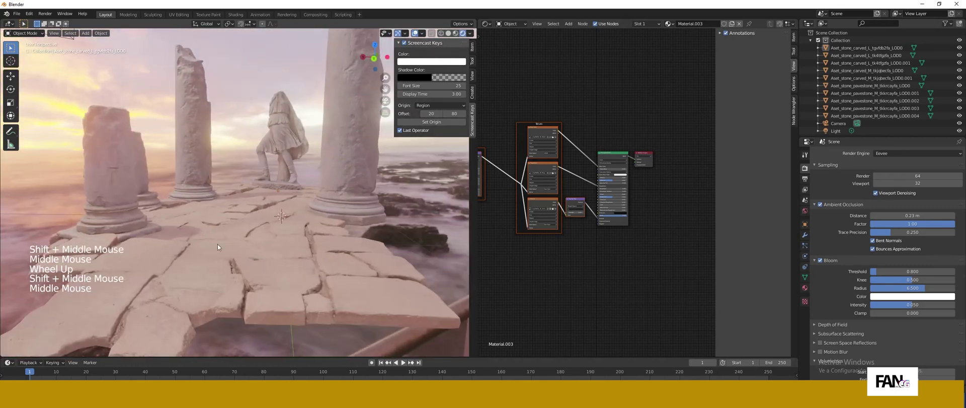
pyautogui.click(277, 154)
pyautogui.press('r')
pyautogui.click(260, 204)
pyautogui.moveTo(259, 204); pyautogui.dragTo(231, 196, button='middle')
# - Duplicate the tall column beside the statue into the foreground and rotate the copy about the Z axis
pyautogui.click(334, 187)
pyautogui.hotkey('shift', 'd')
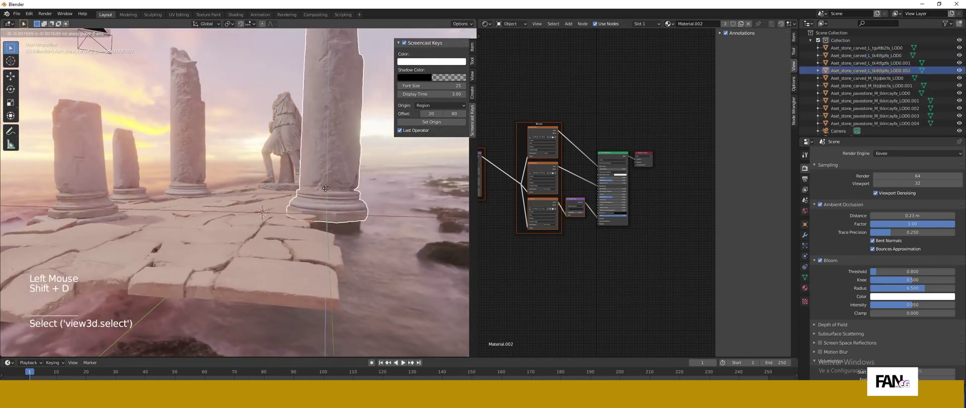
pyautogui.click(345, 239)
pyautogui.press('r')
pyautogui.press('z')
pyautogui.click(355, 244)
pyautogui.click(390, 222)
pyautogui.moveTo(365, 221); pyautogui.dragTo(354, 234, button='middle')
pyautogui.click(348, 246)
# - Move the foreground pavestone slab beneath the new foreground column
pyautogui.click(282, 317)
pyautogui.scroll(-3, 302, 282)
pyautogui.moveTo(302, 252); pyautogui.dragTo(340, 259, button='middle')
pyautogui.click(340, 259)
pyautogui.scroll(3, 302, 242)
pyautogui.moveTo(231, 222); pyautogui.dragTo(234, 222, button='middle')
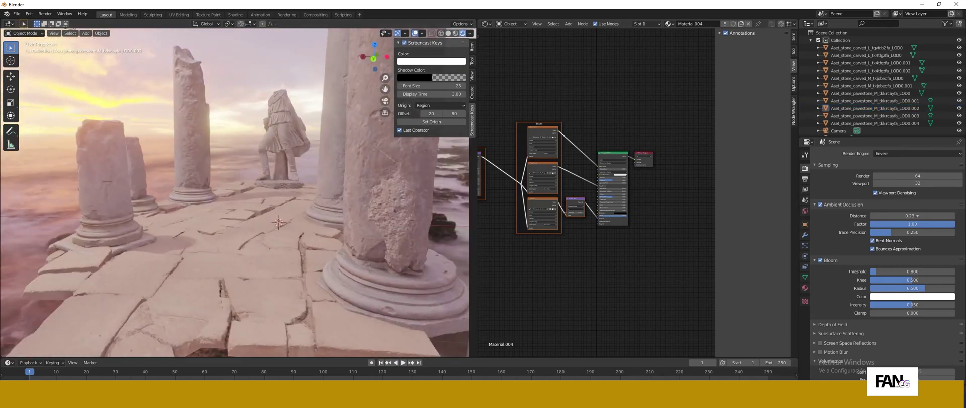
# - Switch to File Explorer and examine the Assembly_Sharp_Rocky_Dronescan asset folder in the megascans 4K directory, then return to Blender
pyautogui.hotkey('alt', 'Tab')
pyautogui.scroll(10, 533, 165)
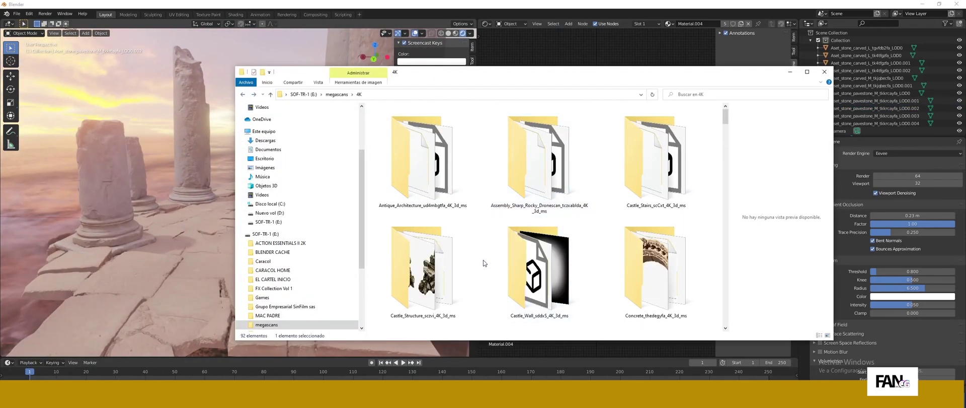
pyautogui.doubleClick(434, 175)
pyautogui.hotkey('alt', 'Left')
pyautogui.click(561, 165)
pyautogui.doubleClick(561, 165)
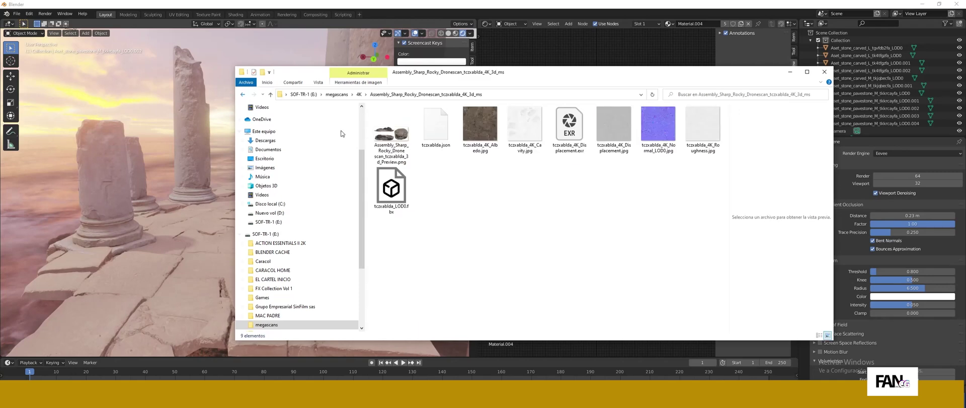
pyautogui.click(243, 95)
pyautogui.click(204, 168)
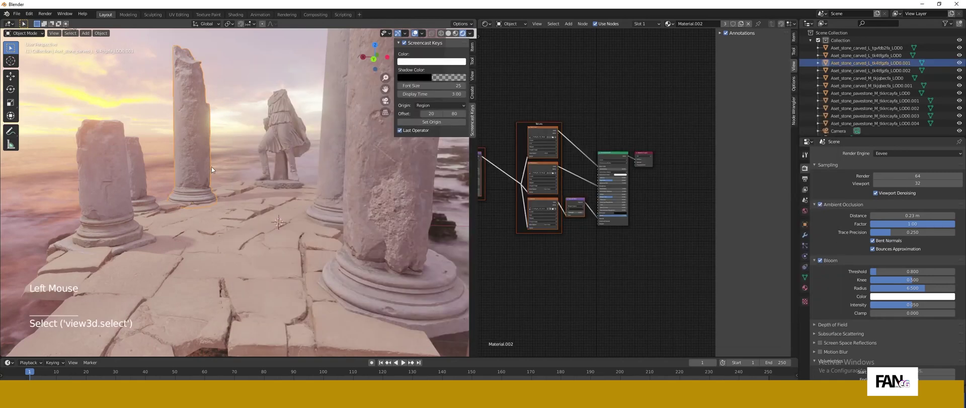
# - Start an FBX import and filter the megascans 4K folder for the Assembly_Sharp_Rocky_Dronescan asset
pyautogui.click(16, 14)
pyautogui.moveTo(45, 116)
pyautogui.click(121, 169)
pyautogui.click(288, 108)
pyautogui.hotkey('ctrl', 'f')
pyautogui.write('ass')
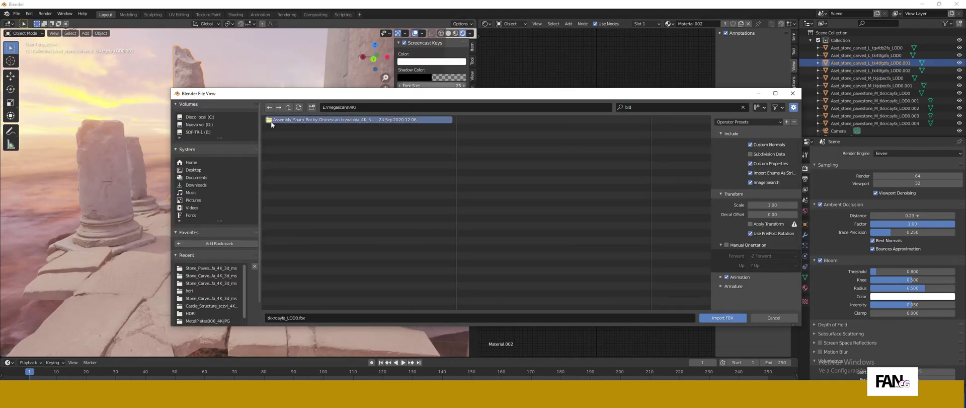
# - Import the LOD0 FBX model from the Assembly_Sharp_Rocky_Dronescan folder and bring the whole rock into view
pyautogui.doubleClick(272, 121)
pyautogui.click(272, 121)
pyautogui.click(714, 319)
pyautogui.scroll(-5, 247, 238)
pyautogui.moveTo(242, 233)
pyautogui.mouseDown(button='middle')
pyautogui.moveTo(247, 238)
pyautogui.moveTo(244, 213)
pyautogui.moveTo(247, 236)
pyautogui.mouseUp(button='middle')
pyautogui.scroll(-7, 247, 238)
pyautogui.scroll(3, 247, 238)
pyautogui.scroll(-6, 243, 214)
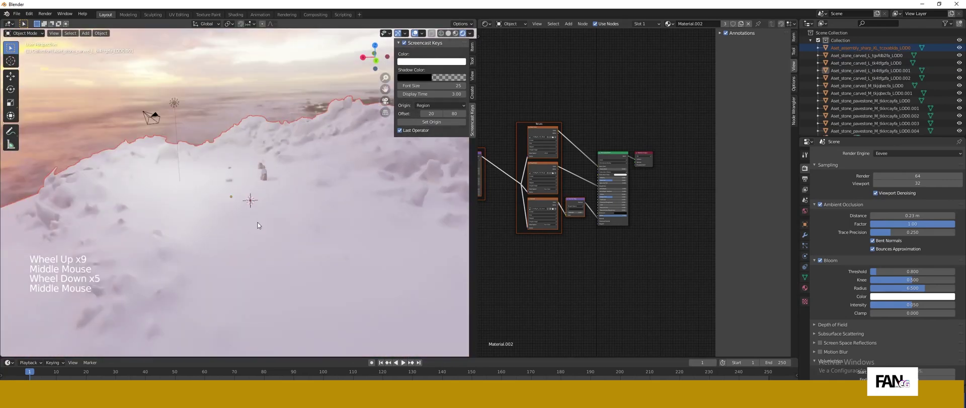
# - Scale the imported sharp rocky terrain down to suit the size of the ruins
pyautogui.press('s')
pyautogui.click(250, 202)
pyautogui.scroll(5, 272, 201)
pyautogui.moveTo(250, 203); pyautogui.dragTo(284, 232, button='middle')
pyautogui.press('s')
pyautogui.click(272, 222)
# - Move the sharp rock along the Y axis and reposition it behind the columns and statue
pyautogui.press('g')
pyautogui.press('y')
pyautogui.moveTo(212, 211); pyautogui.dragTo(160, 215, button='middle')
pyautogui.click(160, 214)
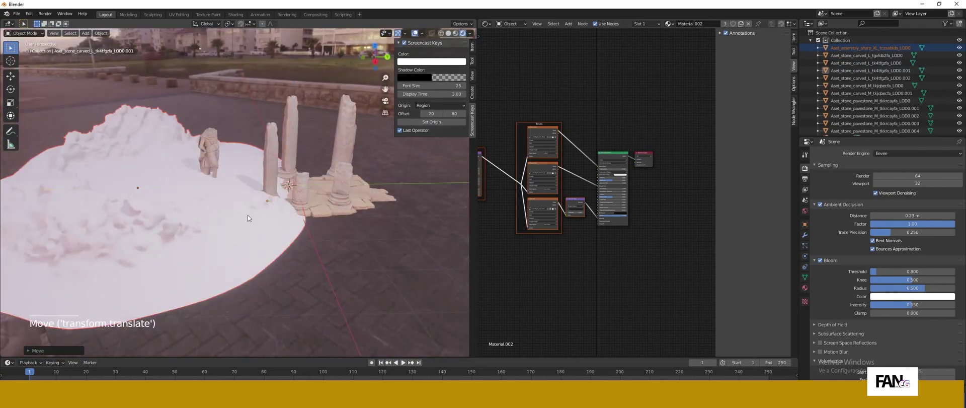
pyautogui.press('g')
pyautogui.moveTo(248, 216); pyautogui.dragTo(272, 214, button='middle')
pyautogui.click(248, 225)
# - Create a new material for the sharp rock
pyautogui.doubleClick(392, 201)
pyautogui.click(666, 24)
pyautogui.scroll(14, 624, 187)
pyautogui.moveTo(625, 187); pyautogui.dragTo(632, 194, button='middle')
# - Load the albedo, roughness and normal maps from the Assembly_Sharp_Rocky_Dronescan folder into the rock's material with Principled Texture Setup
pyautogui.click(590, 87)
pyautogui.hotkey('ctrl', 'shift', 't')
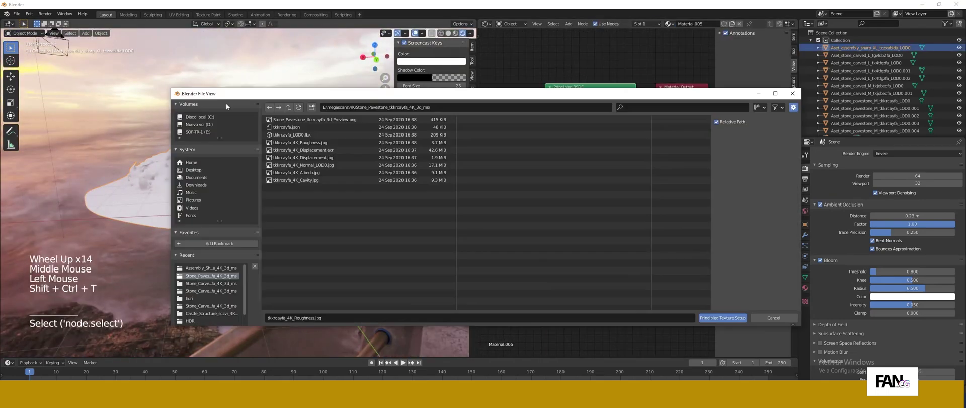
pyautogui.click(288, 107)
pyautogui.click(635, 106)
pyautogui.write('bld')
pyautogui.doubleClick(312, 119)
pyautogui.moveTo(306, 180); pyautogui.dragTo(312, 143)
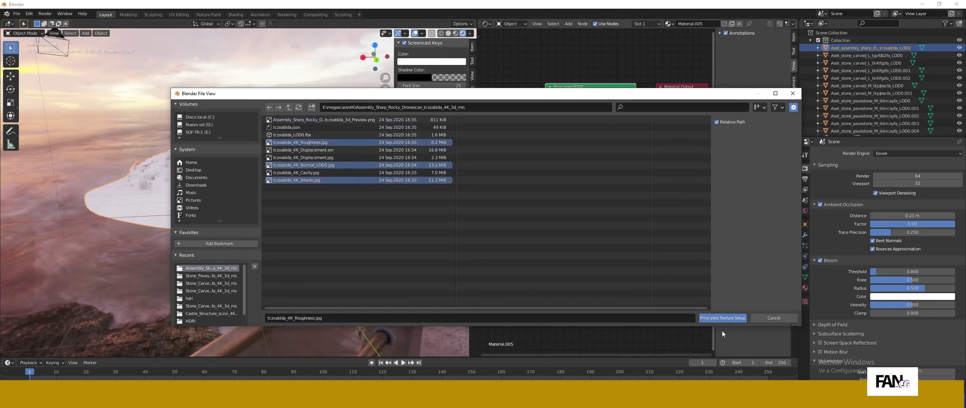
pyautogui.click(722, 318)
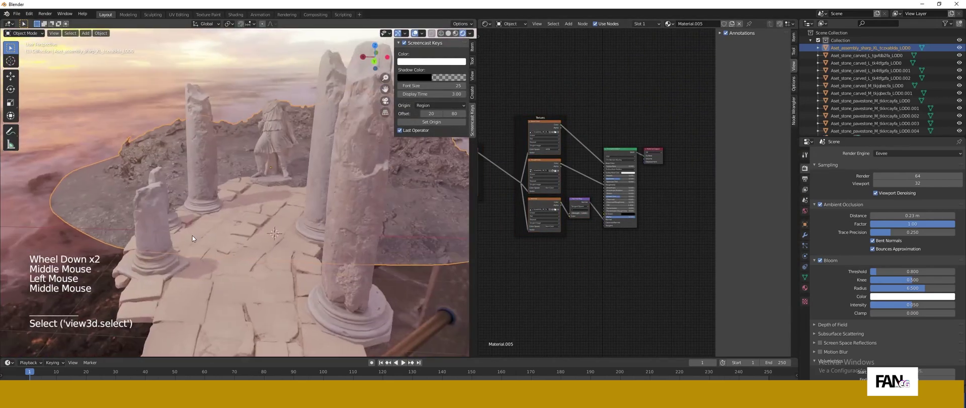
# - Resize, rotate and reposition the textured sharp rock so it rises behind the statue and columns
pyautogui.moveTo(192, 235); pyautogui.dragTo(212, 232, button='middle')
pyautogui.press('s')
pyautogui.press('Return')
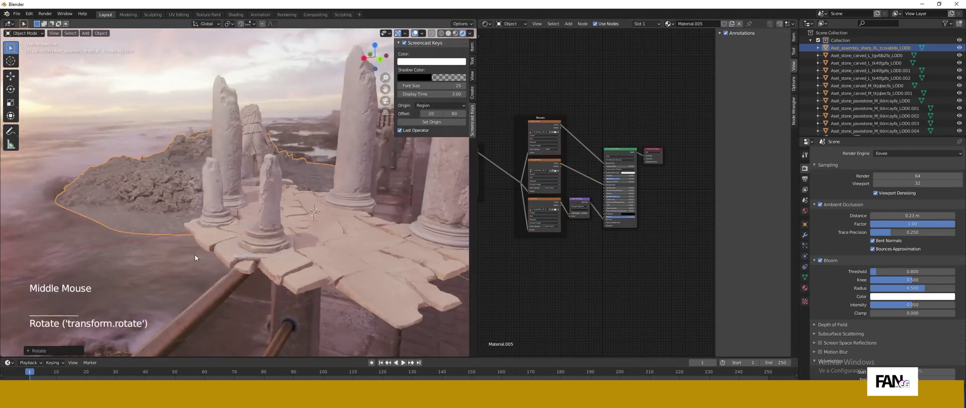
pyautogui.scroll(-4, 195, 255)
pyautogui.moveTo(195, 255); pyautogui.dragTo(120, 280, button='middle')
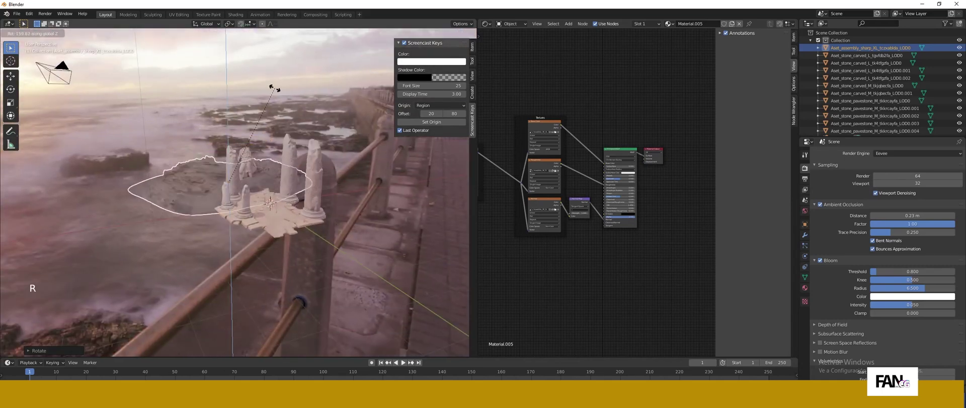
pyautogui.scroll(6, 224, 227)
pyautogui.moveTo(224, 228); pyautogui.dragTo(259, 230, button='middle')
pyautogui.scroll(-3, 259, 230)
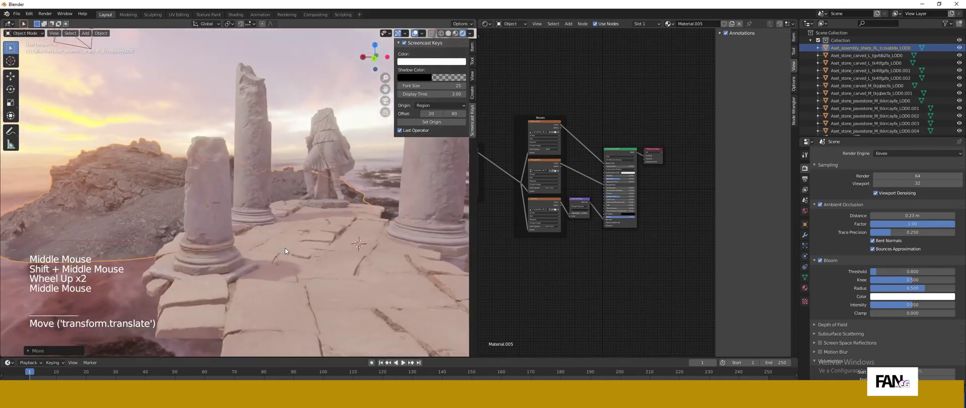
# - Insert an RGB Curves node between the sharp rock's base color texture and its Principled BSDF
pyautogui.moveTo(585, 131); pyautogui.dragTo(623, 157, button='middle')
pyautogui.scroll(7, 623, 157)
pyautogui.click(623, 157)
pyautogui.hotkey('shift', 'a')
pyautogui.click(629, 158)
pyautogui.write('rgb')
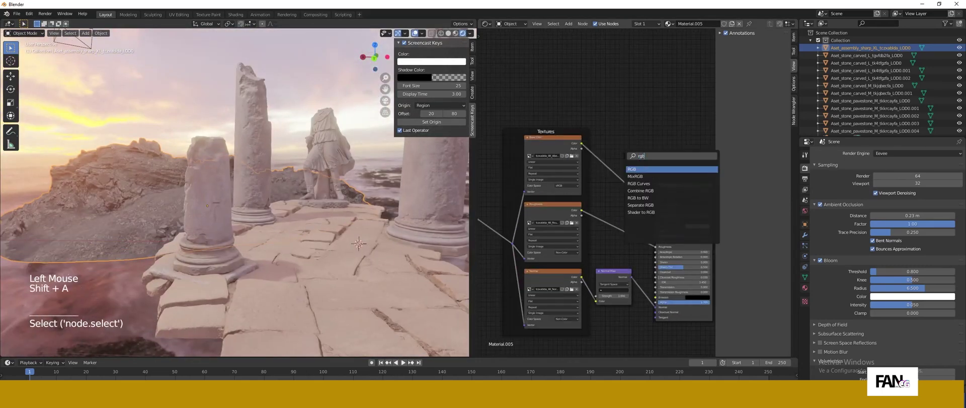
pyautogui.click(644, 184)
pyautogui.click(618, 173)
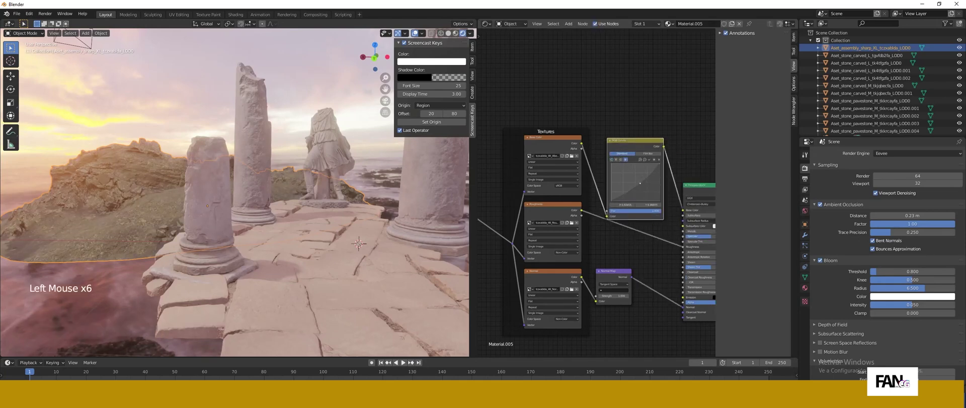
# - Adjust the individual colour channel curves in the RGB Curves node to tint the sharp rock
pyautogui.click(625, 159)
pyautogui.moveTo(642, 179); pyautogui.dragTo(638, 181)
pyautogui.click(616, 159)
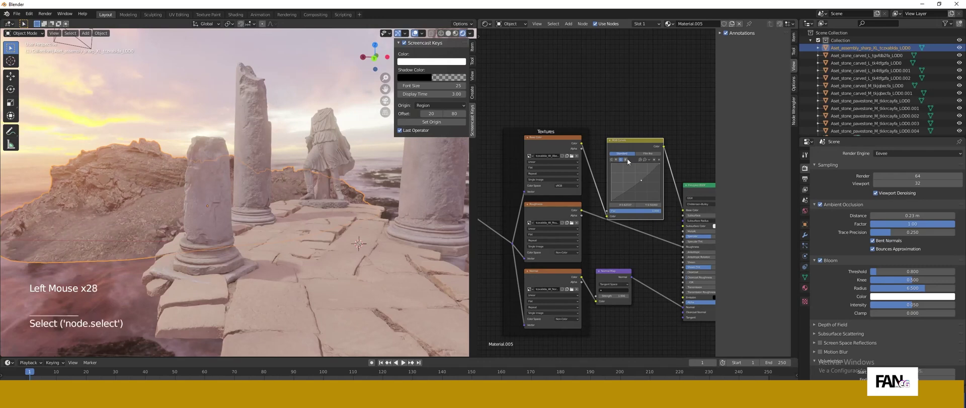
pyautogui.moveTo(644, 183); pyautogui.dragTo(622, 185)
pyautogui.click(611, 160)
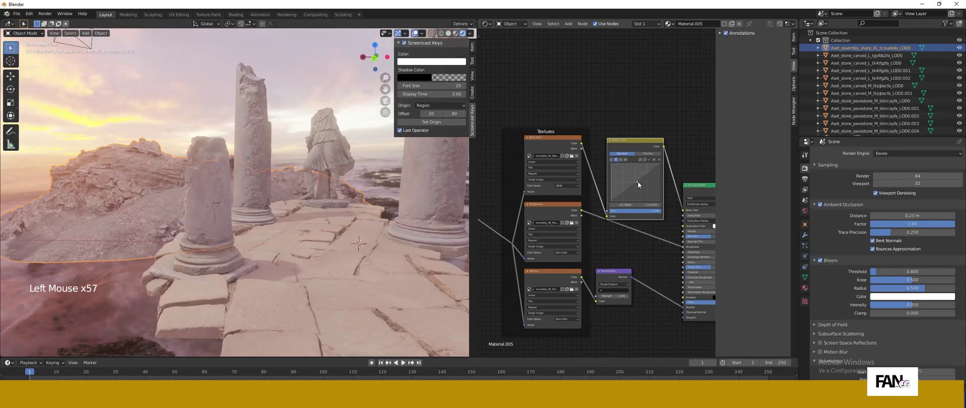
pyautogui.moveTo(237, 222); pyautogui.dragTo(297, 252, button='middle')
pyautogui.scroll(-2, 302, 235)
pyautogui.click(361, 231)
pyautogui.scroll(3, 322, 233)
pyautogui.scroll(-3, 255, 234)
pyautogui.click(297, 250)
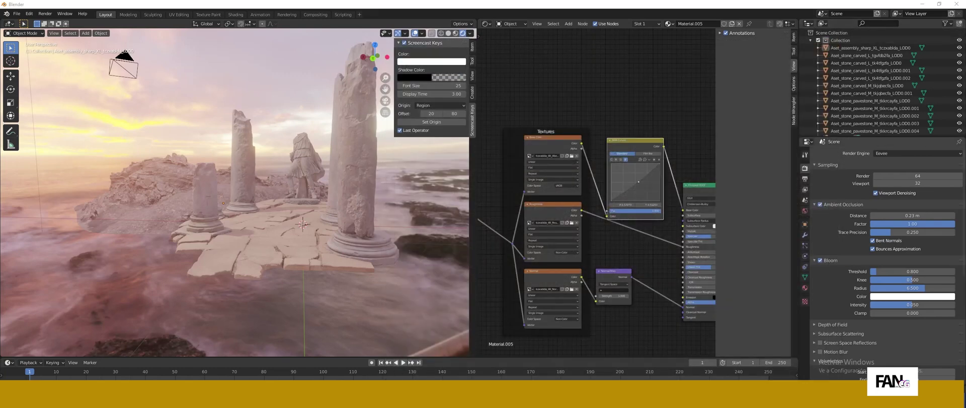
# - Import the FBX model from the Rock_Assembly_Rough_sjzbj_4K_3d_ms folder, filtering the megascans 4K directory for "sjzbj"
pyautogui.click(29, 13)
pyautogui.click(17, 13)
pyautogui.moveTo(43, 117)
pyautogui.click(116, 162)
pyautogui.click(289, 107)
pyautogui.click(696, 109)
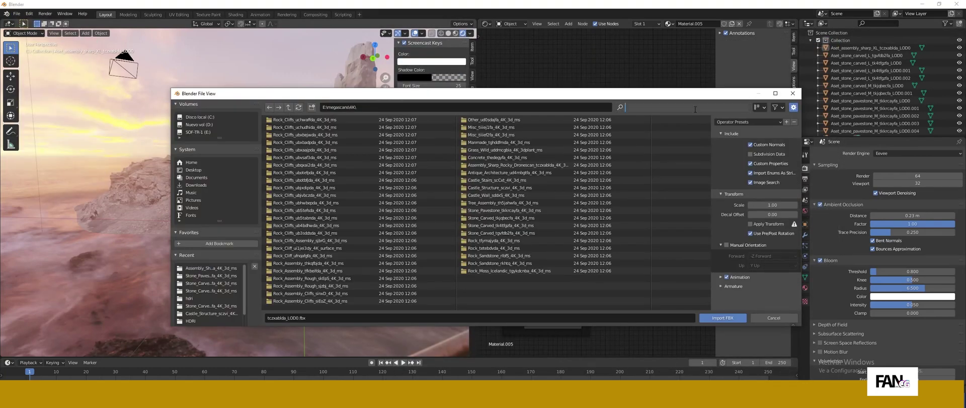
pyautogui.write('sjzbj')
pyautogui.doubleClick(271, 120)
pyautogui.doubleClick(272, 120)
pyautogui.moveTo(270, 221); pyautogui.dragTo(244, 229, button='middle')
pyautogui.scroll(-2, 244, 229)
pyautogui.moveTo(244, 229); pyautogui.dragTo(222, 239, button='middle')
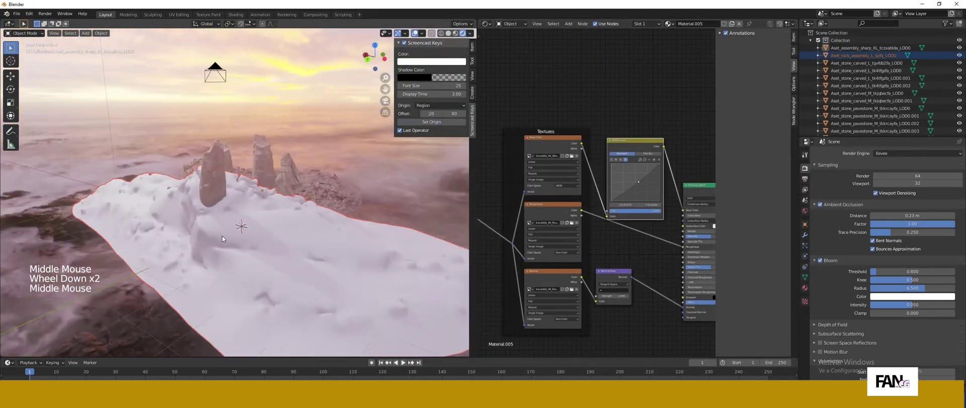
# - Create a new material for the imported rough rock assembly
pyautogui.click(236, 236)
pyautogui.click(697, 24)
pyautogui.moveTo(690, 189); pyautogui.dragTo(609, 163, button='middle')
pyautogui.click(610, 162)
# - Load the rough rock's albedo, roughness and normal maps from the Rock_Assembly_Rough_sjzbj folder with Principled Texture Setup
pyautogui.hotkey('ctrl', 'shift', 't')
pyautogui.click(288, 107)
pyautogui.click(713, 108)
pyautogui.write('zb')
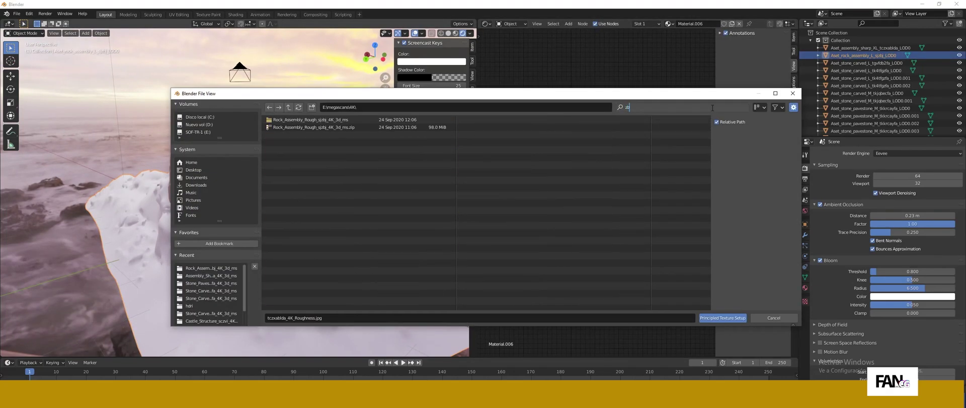
pyautogui.write('j')
pyautogui.doubleClick(274, 120)
pyautogui.click(284, 187)
pyautogui.keyDown('ctrl'); pyautogui.click(283, 180); pyautogui.keyUp('ctrl')
pyautogui.keyDown('ctrl'); pyautogui.click(281, 165); pyautogui.keyUp('ctrl')
pyautogui.keyDown('ctrl'); pyautogui.click(302, 143); pyautogui.keyUp('ctrl')
pyautogui.press('Return')
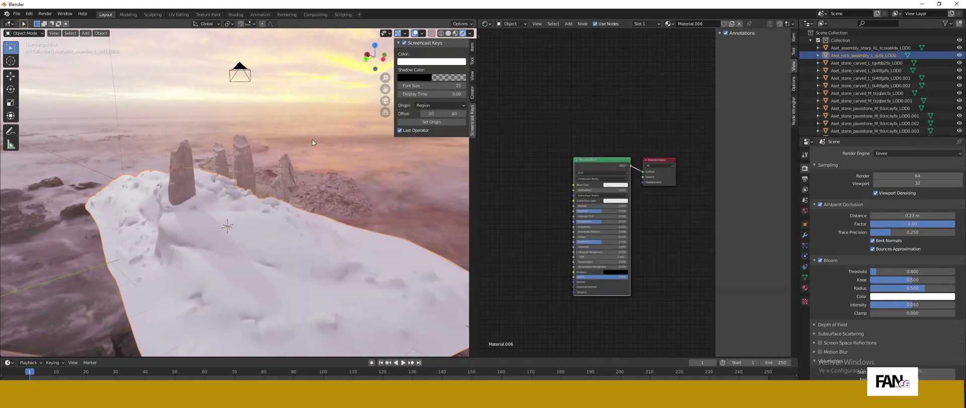
# - Try deleting the sharp rock from the scene
pyautogui.moveTo(312, 143); pyautogui.dragTo(210, 216, button='middle')
pyautogui.click(190, 235)
pyautogui.press('Delete')
# - Try rotating the rough rock about the Z axis and moving it along the X axis behind the ruins
pyautogui.click(210, 217)
pyautogui.press('r')
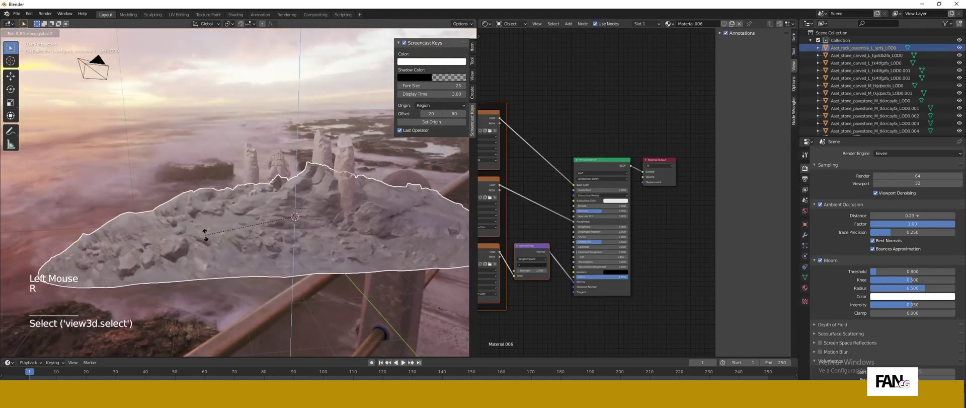
pyautogui.click(343, 216)
pyautogui.press('g')
pyautogui.press('x')
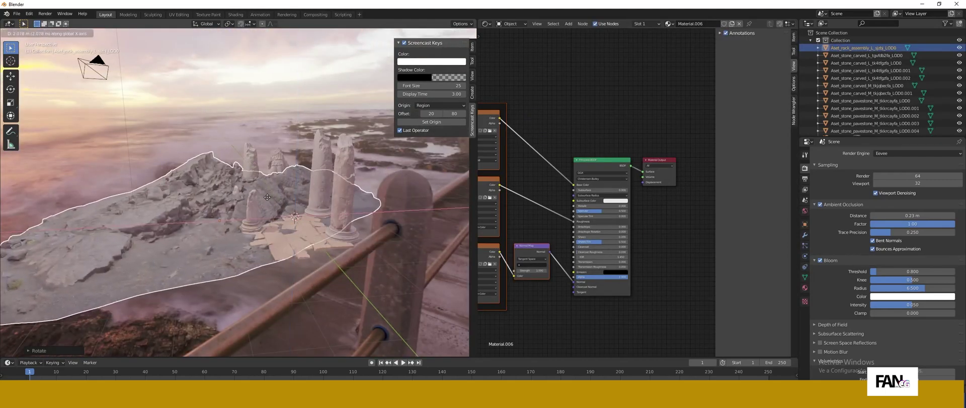
pyautogui.click(267, 197)
# - Try turning the rough rock further about the Z axis and resizing it around the columns
pyautogui.moveTo(267, 197); pyautogui.dragTo(353, 166, button='middle')
pyautogui.scroll(4, 254, 204)
pyautogui.press('r')
pyautogui.press('z')
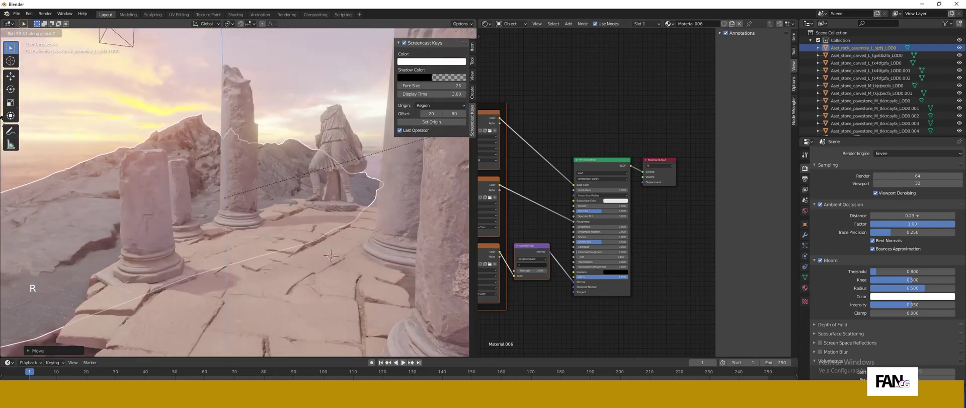
pyautogui.click(259, 187)
pyautogui.press('s')
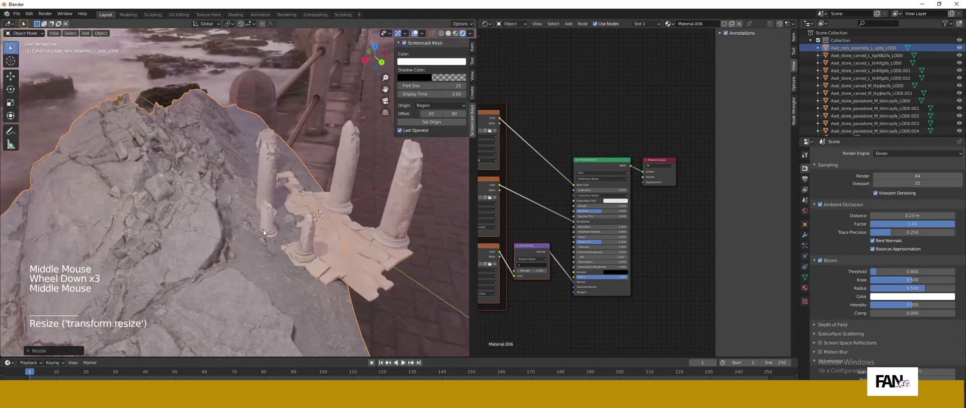
pyautogui.moveTo(263, 229); pyautogui.dragTo(348, 199, button='middle')
# - Undo the rough rock's transformations and the deletion of the sharp rock
pyautogui.click(249, 212)
pyautogui.hotkey('ctrl', 'z')
pyautogui.hotkey('ctrl', 'z')
pyautogui.hotkey('ctrl', 'z')
pyautogui.hotkey('ctrl', 'z')
pyautogui.hotkey('ctrl', 'z')
pyautogui.hotkey('ctrl', 'z')
pyautogui.hotkey('ctrl', 'z')
pyautogui.hotkey('ctrl', 'z')
pyautogui.hotkey('ctrl', 'z')
pyautogui.hotkey('ctrl', 'z')
pyautogui.hotkey('ctrl', 'z')
pyautogui.hotkey('ctrl', 'z')
# - Reposition the rough rock and rotate it about the Z axis
pyautogui.click(333, 228)
pyautogui.press('g')
pyautogui.scroll(-2, 348, 200)
pyautogui.press('r')
pyautogui.press('z')
pyautogui.click(348, 166)
# - Move the rough rock along the X and Y axes so it stands alongside the ruins
pyautogui.press('g')
pyautogui.press('x')
pyautogui.click(333, 130)
pyautogui.press('g')
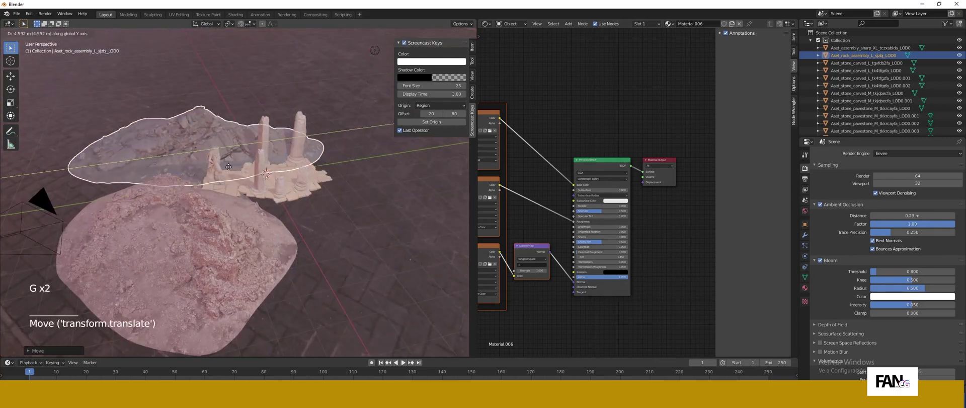
pyautogui.click(254, 132)
pyautogui.scroll(5, 274, 206)
pyautogui.moveTo(254, 132); pyautogui.dragTo(463, 192, button='middle')
# - Insert a MixRGB node between the rough rock's base color texture and its Principled BSDF
pyautogui.scroll(-1, 280, 207)
pyautogui.moveTo(491, 114); pyautogui.dragTo(541, 121, button='middle')
pyautogui.scroll(-1, 540, 121)
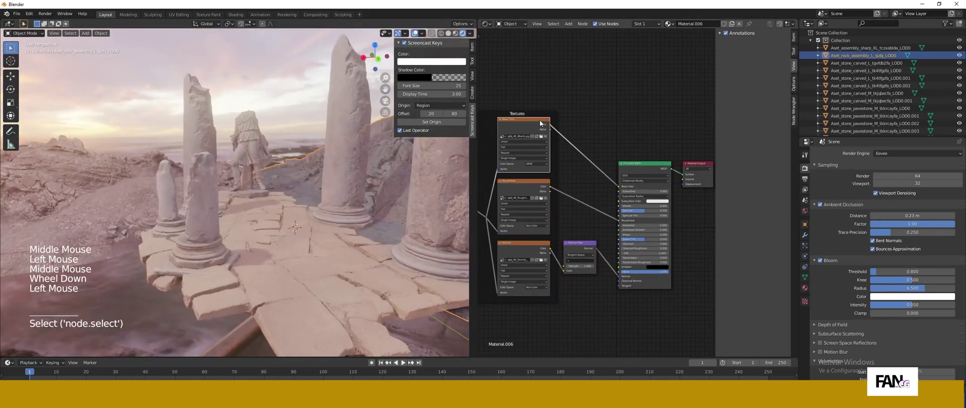
pyautogui.hotkey('shift', 'a')
pyautogui.click(542, 122)
pyautogui.write('mix')
pyautogui.press('Return')
pyautogui.click(571, 120)
# - Set the Mix node's second colour to a pale beige and adjust the node's position
pyautogui.click(590, 150)
pyautogui.moveTo(608, 121); pyautogui.dragTo(596, 112)
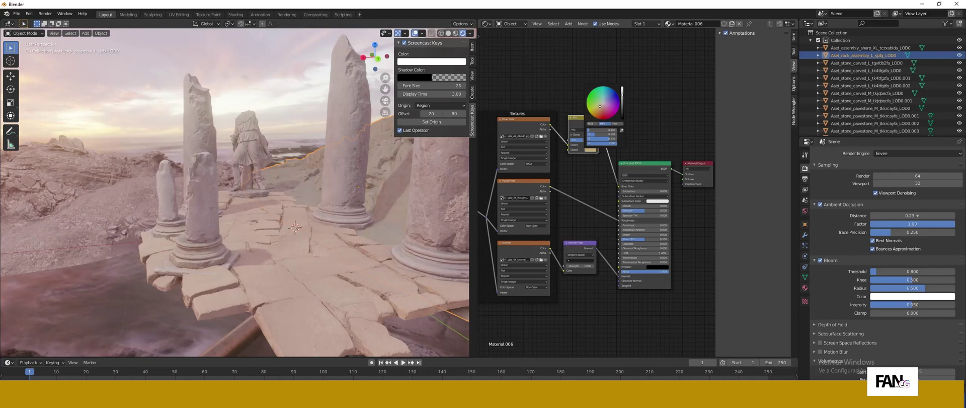
pyautogui.moveTo(579, 118); pyautogui.dragTo(594, 118)
pyautogui.moveTo(458, 222); pyautogui.dragTo(234, 234, button='middle')
# - Copy the rough rock's Mix node and delete the RGB Curves node from the sharp rock's material
pyautogui.click(605, 119)
pyautogui.hotkey('ctrl', 'c')
pyautogui.click(104, 201)
pyautogui.click(598, 121)
pyautogui.press('Delete')
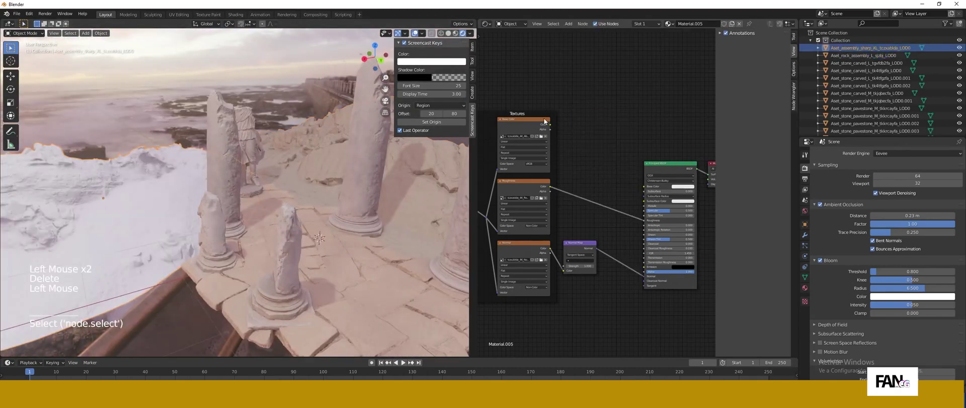
# - Reconnect the sharp rock's base color texture to the Principled BSDF and paste the copied Mix node into that link
pyautogui.moveTo(551, 125); pyautogui.dragTo(644, 186)
pyautogui.hotkey('ctrl', 'v')
pyautogui.moveTo(615, 132); pyautogui.dragTo(593, 125)
pyautogui.moveTo(244, 213); pyautogui.dragTo(204, 206, button='middle')
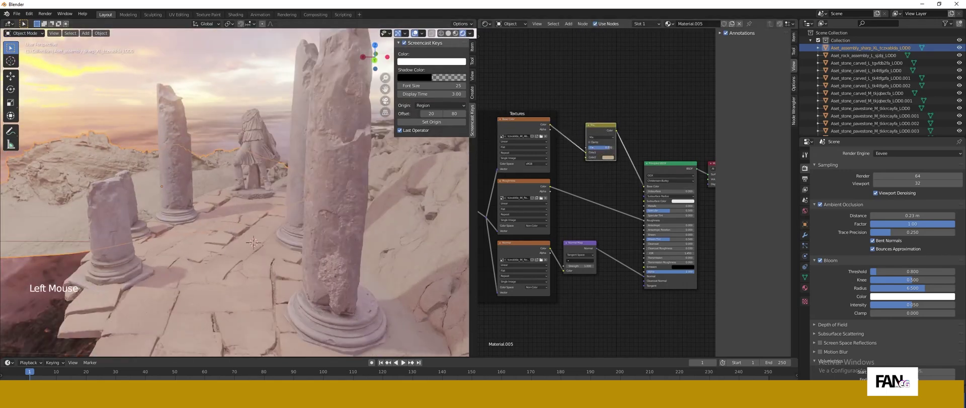
# - Adjust the tint colour and factor of the sharp rock's Mix node and try other blend modes, ending on Mix
pyautogui.moveTo(616, 112); pyautogui.dragTo(620, 113)
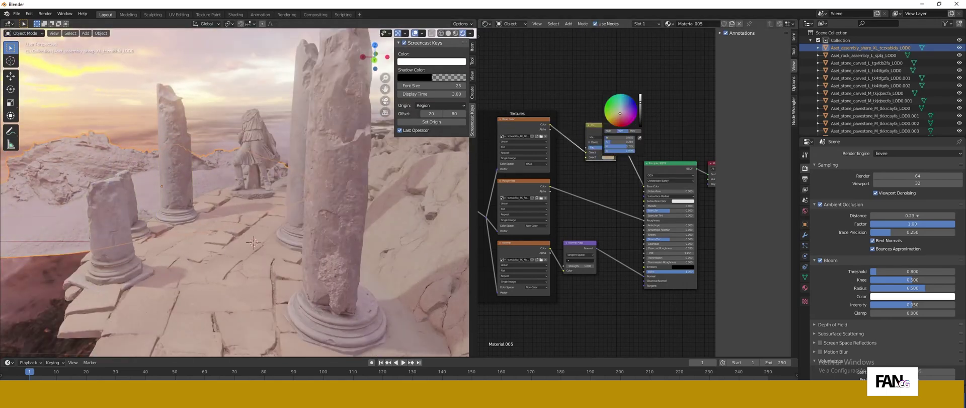
pyautogui.click(254, 242)
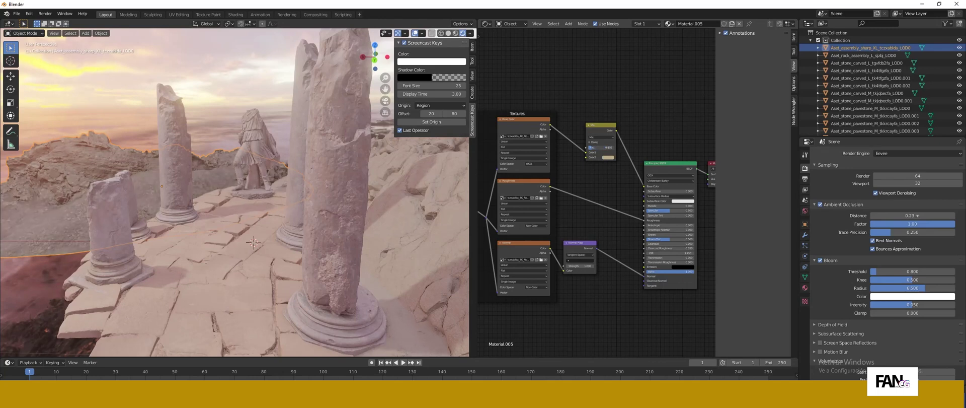
pyautogui.click(600, 223)
pyautogui.click(608, 154)
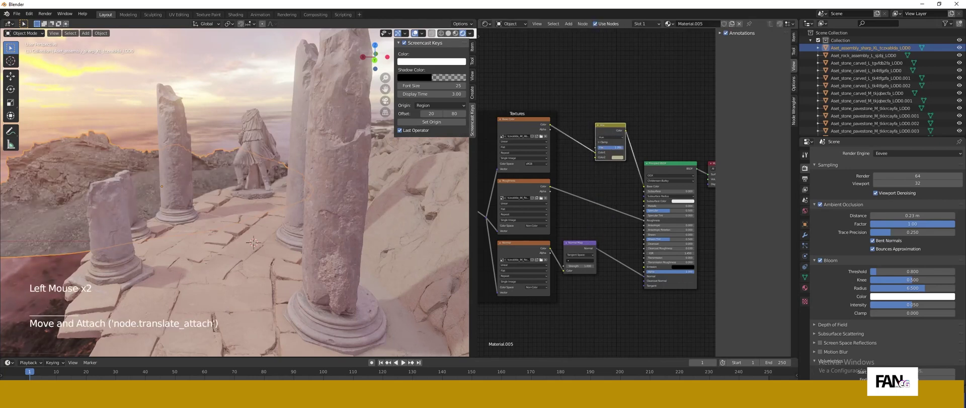
pyautogui.click(613, 231)
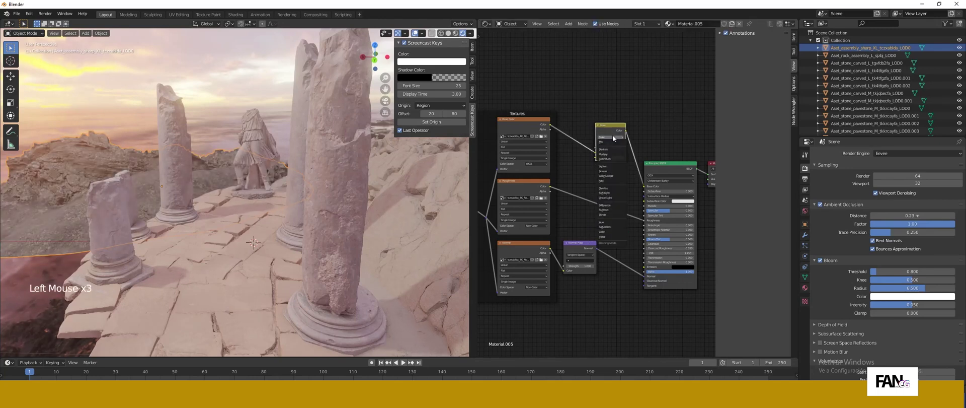
pyautogui.click(608, 142)
# - Delete the sharp rock from the scene
pyautogui.moveTo(269, 241); pyautogui.dragTo(307, 256, button='middle')
pyautogui.scroll(-3, 307, 256)
pyautogui.moveTo(307, 256); pyautogui.dragTo(345, 267, button='middle')
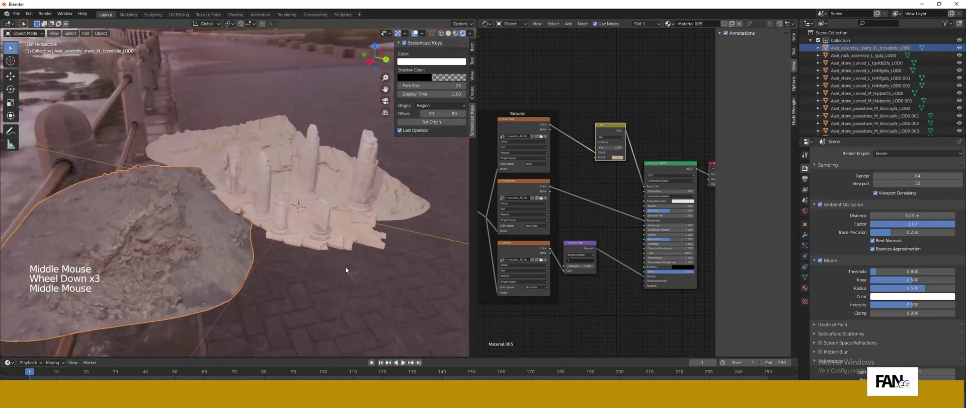
pyautogui.click(212, 240)
pyautogui.moveTo(211, 241); pyautogui.dragTo(292, 213, button='middle')
pyautogui.scroll(2, 223, 245)
pyautogui.press('Delete')
# - Duplicate the rough rock terrain, place the copy on the opposite side of the ruins and rotate it
pyautogui.click(385, 215)
pyautogui.hotkey('shift', 'd')
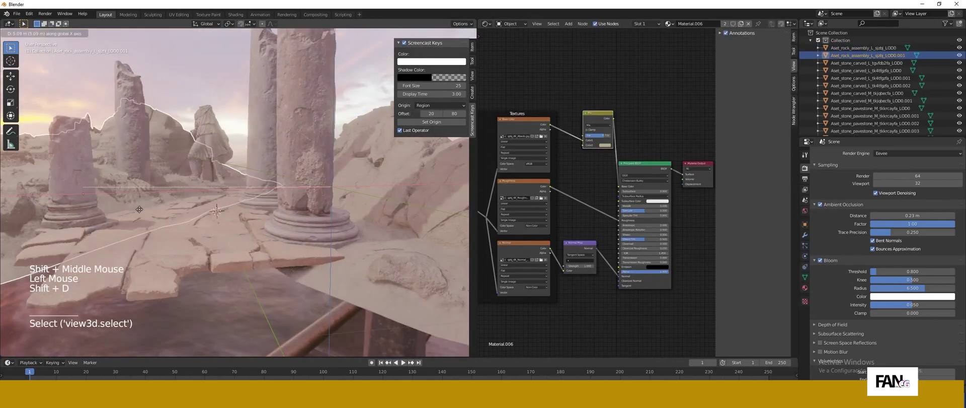
pyautogui.click(121, 215)
pyautogui.moveTo(122, 215); pyautogui.dragTo(138, 239, button='middle')
pyautogui.scroll(-3, 139, 239)
pyautogui.moveTo(138, 239); pyautogui.dragTo(171, 246, button='middle')
pyautogui.press('r')
pyautogui.click(214, 206)
# - Scale the copied rock and move it into position behind the columns and statue
pyautogui.press('s')
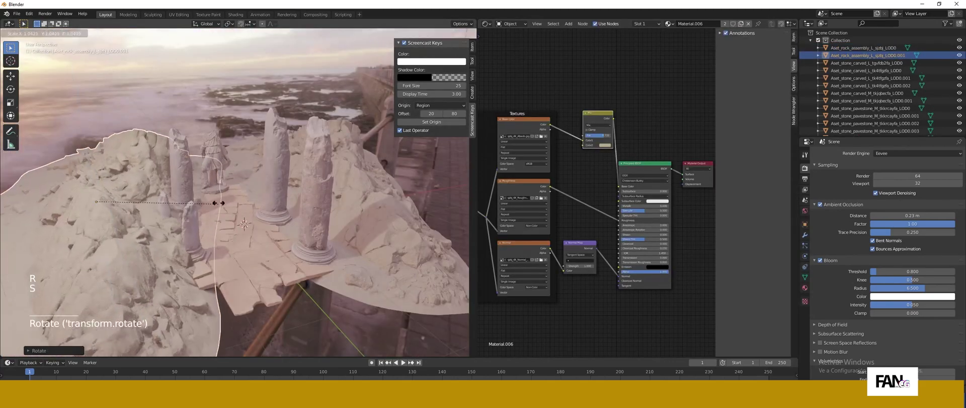
pyautogui.click(216, 203)
pyautogui.press('g')
pyautogui.click(211, 206)
pyautogui.moveTo(212, 206); pyautogui.dragTo(237, 167, button='middle')
pyautogui.press('g')
pyautogui.click(300, 131)
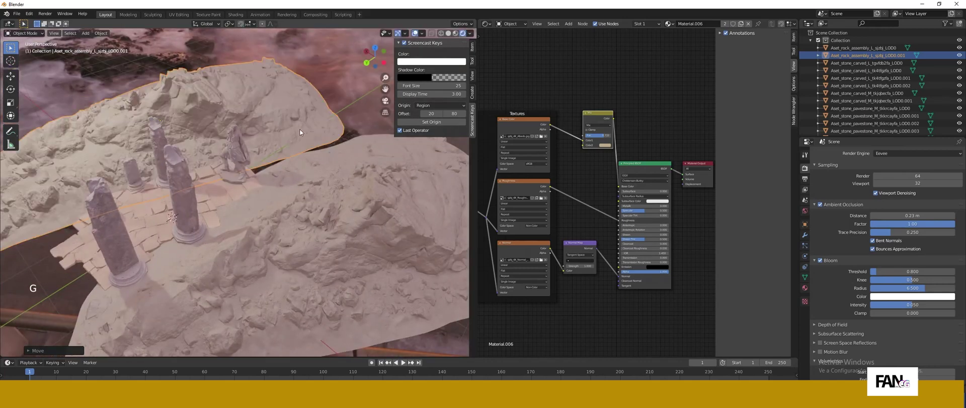
# - Try to move the copied rock with snapping enabled, and turn snapping off
pyautogui.moveTo(300, 132); pyautogui.dragTo(234, 41, button='middle')
pyautogui.click(240, 24)
pyautogui.click(248, 24)
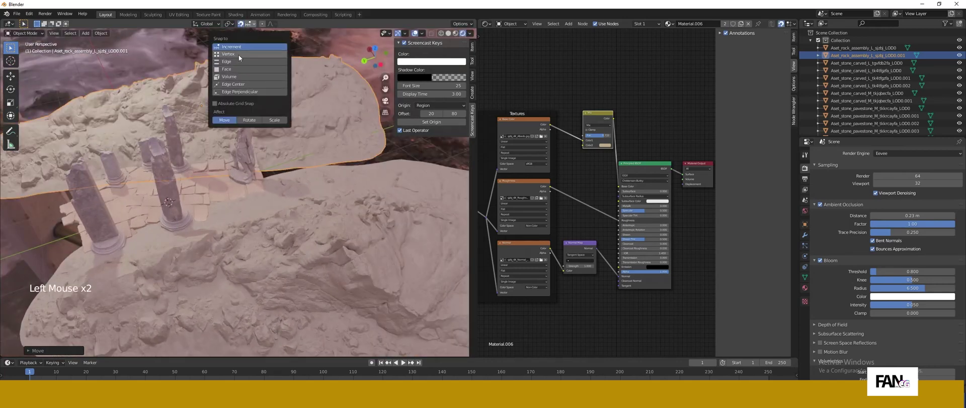
pyautogui.click(236, 61)
pyautogui.moveTo(306, 153); pyautogui.dragTo(322, 146, button='middle')
pyautogui.press('g')
pyautogui.press('g')
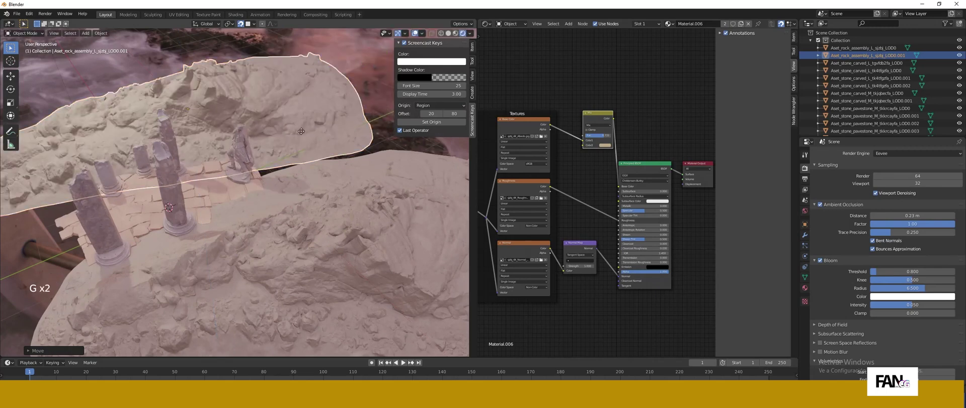
pyautogui.rightClick(366, 123)
pyautogui.click(251, 24)
pyautogui.press('g')
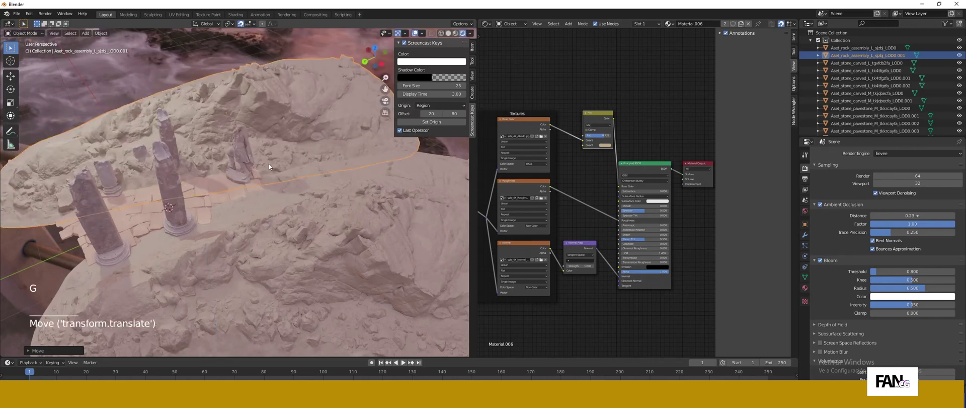
pyautogui.rightClick(269, 164)
pyautogui.moveTo(269, 164); pyautogui.dragTo(332, 120, button='middle')
pyautogui.press('g')
pyautogui.rightClick(218, 191)
pyautogui.moveTo(217, 191); pyautogui.dragTo(194, 176, button='middle')
pyautogui.click(240, 23)
# - Select the copied rock and try other blend modes, including Hue, on its Mix node
pyautogui.moveTo(225, 117); pyautogui.dragTo(258, 97, button='middle')
pyautogui.click(182, 172)
pyautogui.click(199, 197)
pyautogui.click(219, 167)
pyautogui.moveTo(199, 197); pyautogui.dragTo(219, 175, button='middle')
pyautogui.scroll(2, 207, 177)
pyautogui.click(214, 164)
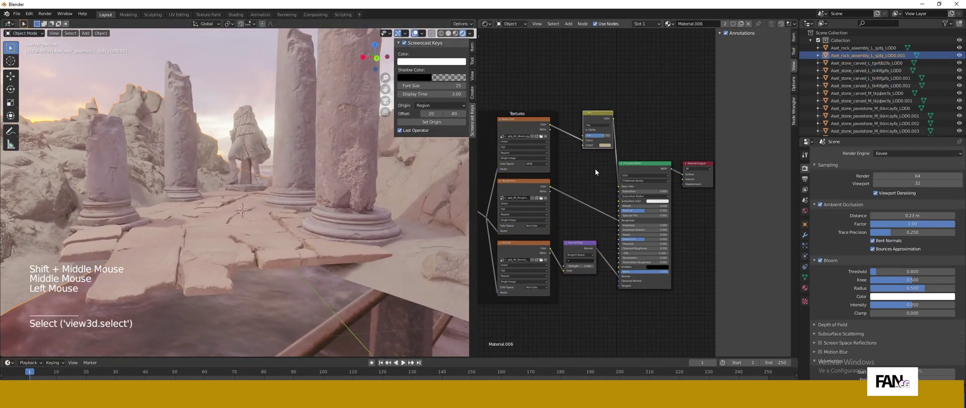
pyautogui.click(600, 126)
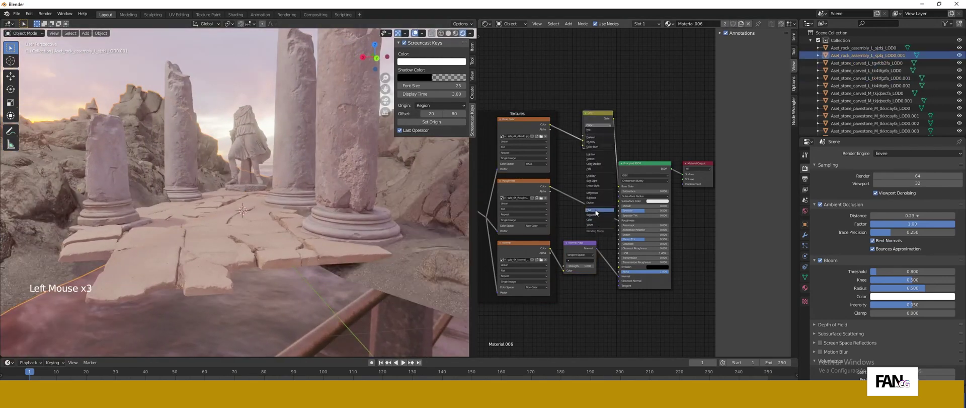
pyautogui.click(597, 214)
pyautogui.click(589, 130)
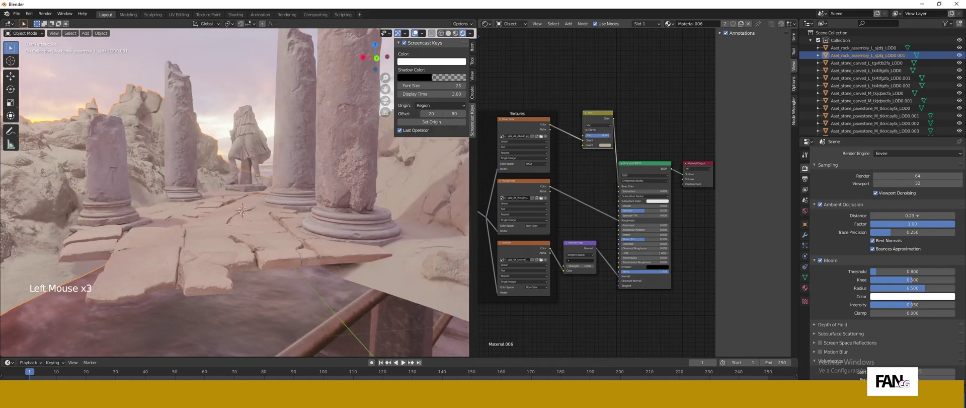
# - Insert an RGB Curves node between the rock's Mix node and the Principled BSDF and adjust its curve
pyautogui.moveTo(638, 164); pyautogui.dragTo(654, 117)
pyautogui.moveTo(599, 113); pyautogui.dragTo(576, 111)
pyautogui.hotkey('shift', 'a')
pyautogui.click(596, 121)
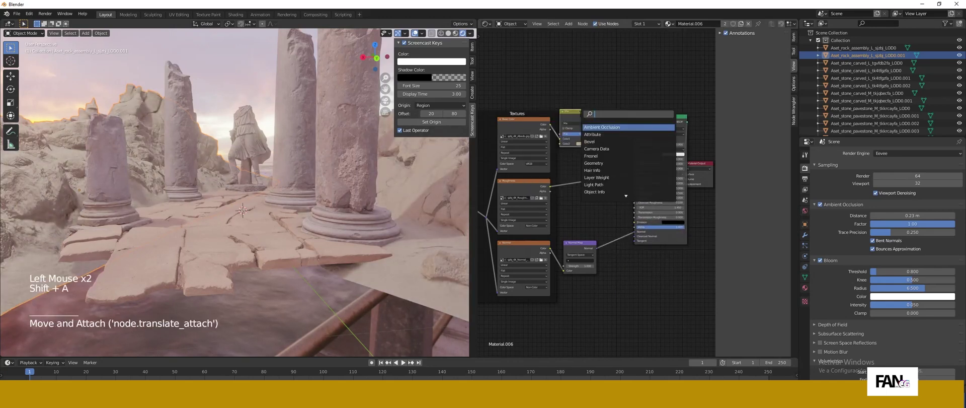
pyautogui.write('rgb')
pyautogui.click(602, 133)
pyautogui.click(604, 103)
pyautogui.moveTo(634, 141); pyautogui.dragTo(632, 141)
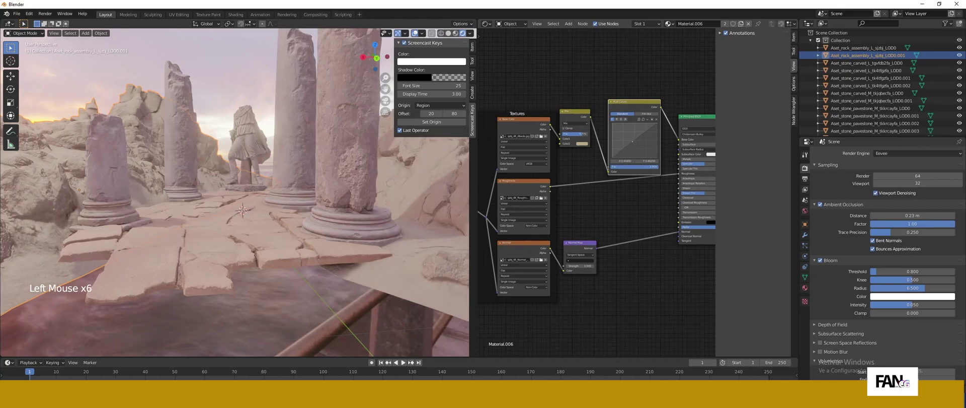
# - Align the camera to a low view across the paving towards the statue
pyautogui.moveTo(256, 247); pyautogui.dragTo(272, 211, button='middle')
pyautogui.click(287, 232)
pyautogui.scroll(-3, 288, 232)
pyautogui.scroll(1, 272, 212)
pyautogui.moveTo(272, 212)
pyautogui.mouseDown(button='middle')
pyautogui.moveTo(256, 178)
pyautogui.moveTo(236, 177)
pyautogui.moveTo(279, 222)
pyautogui.mouseUp(button='middle')
pyautogui.click(255, 178)
pyautogui.click(252, 183)
pyautogui.scroll(1, 237, 178)
pyautogui.press('ctrl+alt+KP_0')
# - Lock the camera to the view and reframe the shot on the statue between the columns
pyautogui.click(472, 76)
pyautogui.click(428, 135)
pyautogui.moveTo(279, 234)
pyautogui.mouseDown(button='middle')
pyautogui.moveTo(276, 216)
pyautogui.moveTo(280, 225)
pyautogui.mouseUp(button='middle')
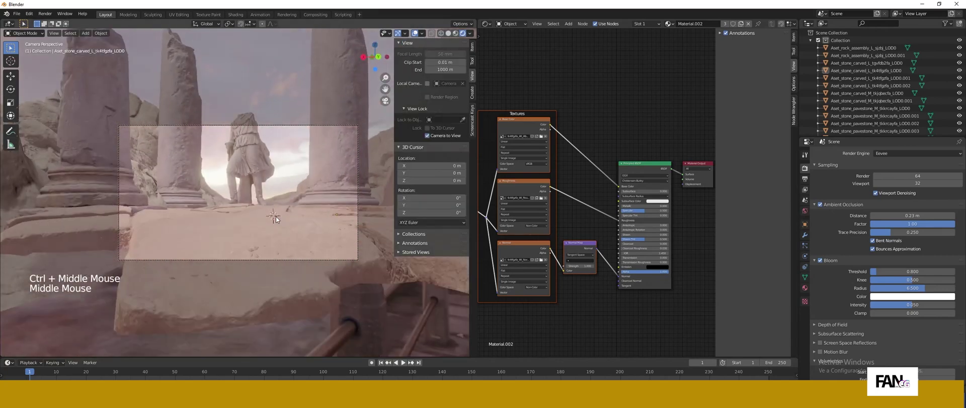
pyautogui.keyDown('shift'); pyautogui.moveTo(266, 213); pyautogui.dragTo(283, 210, button='middle'); pyautogui.keyUp('shift')
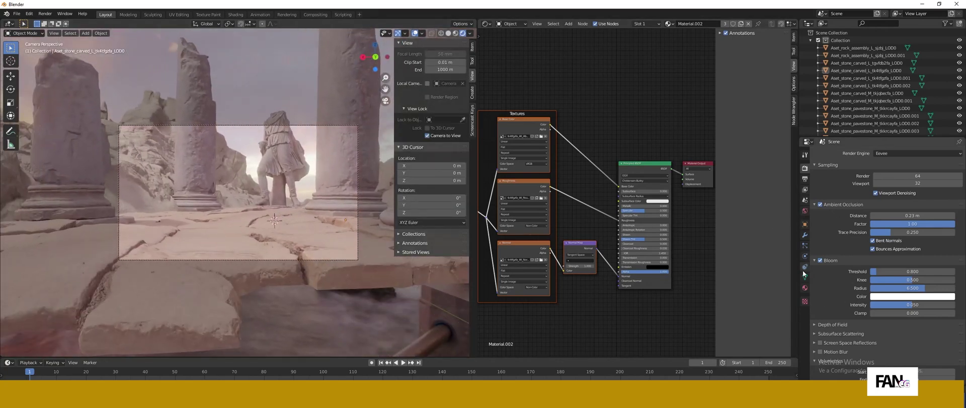
# - Select the camera and set its focal length to 35 mm
pyautogui.scroll(-6, 838, 108)
pyautogui.click(837, 124)
pyautogui.click(805, 255)
pyautogui.click(913, 188)
pyautogui.write('35')
pyautogui.press('Return')
# - Duplicate a paving stone into the camera's foreground, then rotate and scale it to fill the floor
pyautogui.middleClick(326, 223)
pyautogui.click(320, 231)
pyautogui.hotkey('shift', 'd')
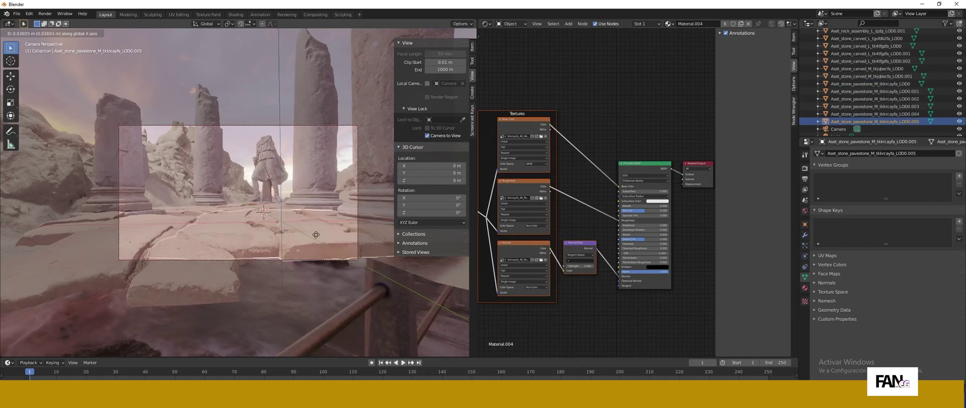
pyautogui.click(379, 295)
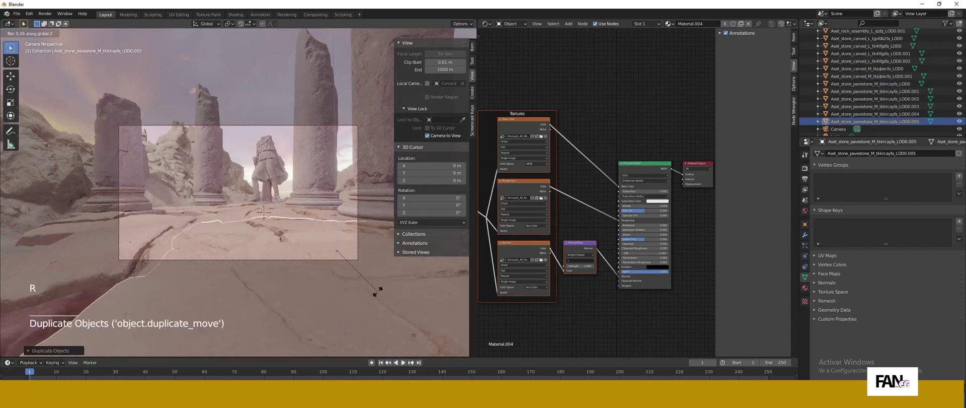
pyautogui.click(280, 284)
pyautogui.click(290, 242)
pyautogui.click(291, 239)
pyautogui.press('s')
pyautogui.click(279, 151)
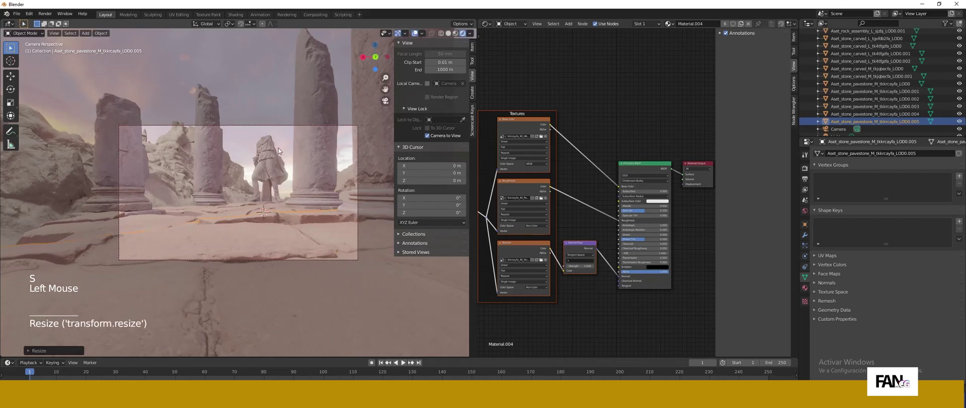
# - Add mapping coordinate nodes to the World's HDRI texture and rotate it to about 42.1° on Z
pyautogui.click(297, 170)
pyautogui.click(512, 24)
pyautogui.click(509, 40)
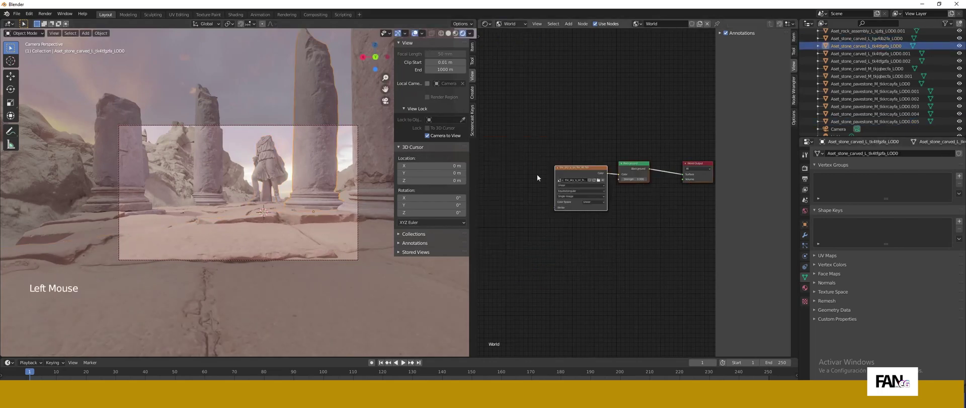
pyautogui.scroll(3, 506, 163)
pyautogui.moveTo(537, 179); pyautogui.dragTo(568, 192, button='middle')
pyautogui.click(573, 149)
pyautogui.hotkey('ctrl', 't')
pyautogui.scroll(3, 569, 191)
pyautogui.moveTo(568, 192); pyautogui.dragTo(599, 192)
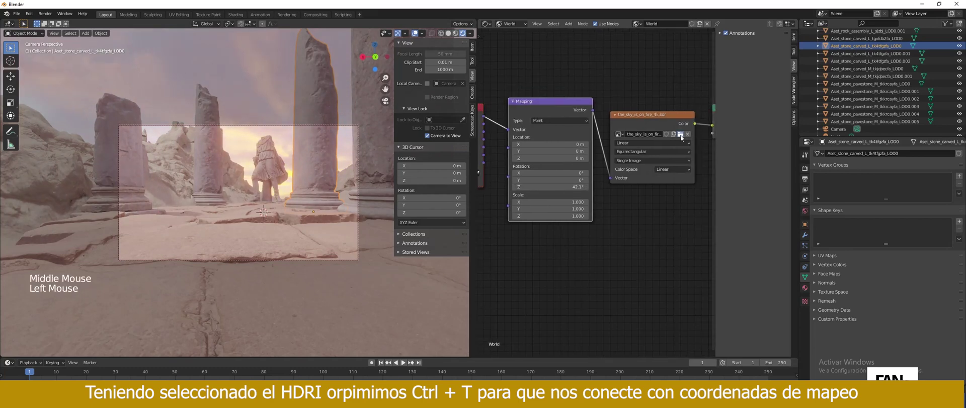
# - Replace the World's environment image with spruit_sunrise_8k.hdr
pyautogui.click(713, 139)
pyautogui.click(406, 146)
pyautogui.click(725, 320)
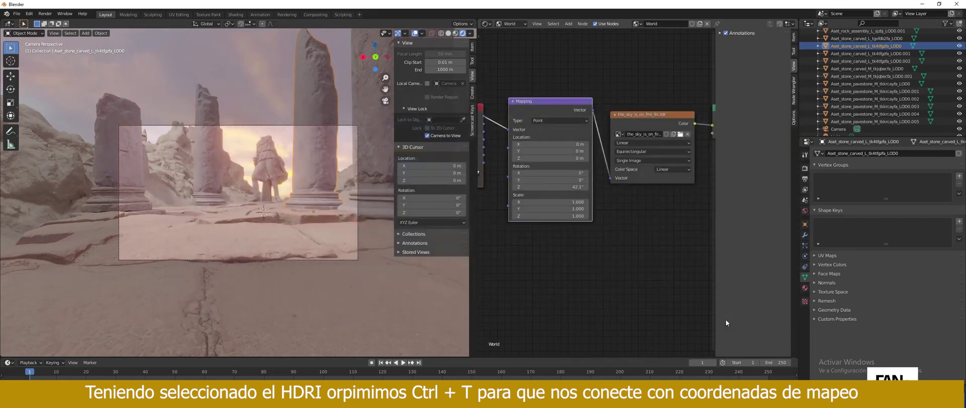
# - Set the environment's Mapping rotation to 421° on Z, undoing the trial rotation and location changes
pyautogui.moveTo(550, 187)
pyautogui.mouseDown()
pyautogui.moveTo(571, 187)
pyautogui.moveTo(558, 180)
pyautogui.mouseUp()
pyautogui.hotkey('ctrl', 'z')
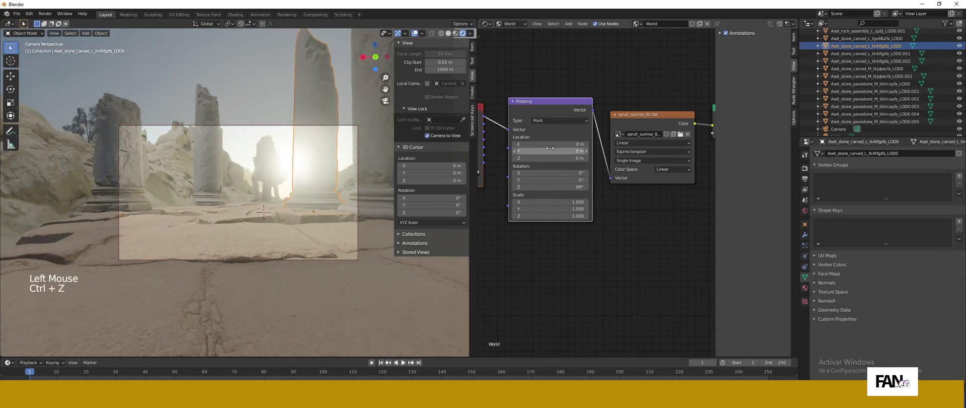
pyautogui.moveTo(553, 151); pyautogui.dragTo(546, 151)
pyautogui.hotkey('ctrl', 'z')
pyautogui.moveTo(552, 187); pyautogui.dragTo(759, 186)
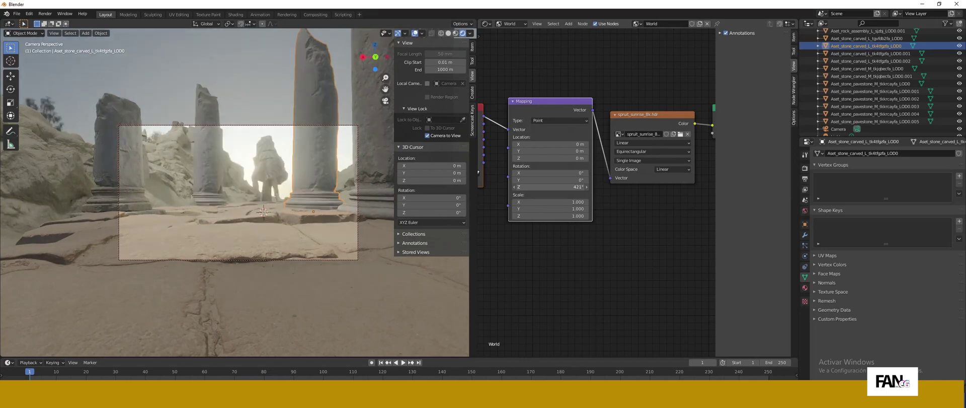
# - Load the_lost_city_8k.hdr as the World's environment image
pyautogui.moveTo(255, 201); pyautogui.dragTo(258, 216, button='middle')
pyautogui.click(680, 134)
pyautogui.click(463, 146)
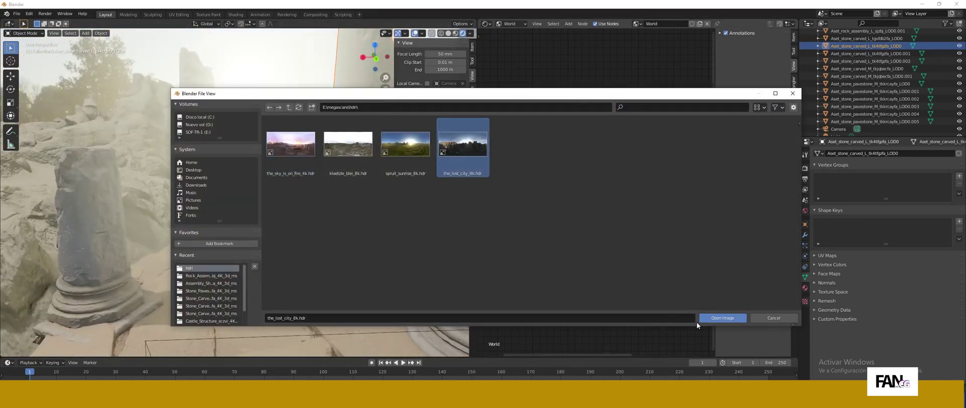
pyautogui.click(709, 318)
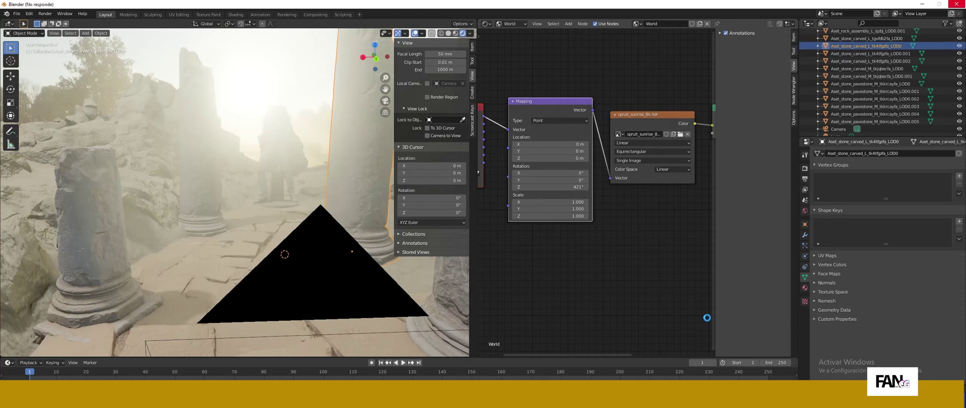
# - Test the lost city HDRI's rotation and settle on 421° on Z through the camera view
pyautogui.moveTo(297, 297); pyautogui.dragTo(270, 270, button='middle')
pyautogui.moveTo(551, 187)
pyautogui.mouseDown()
pyautogui.moveTo(568, 187)
pyautogui.moveTo(537, 187)
pyautogui.mouseUp()
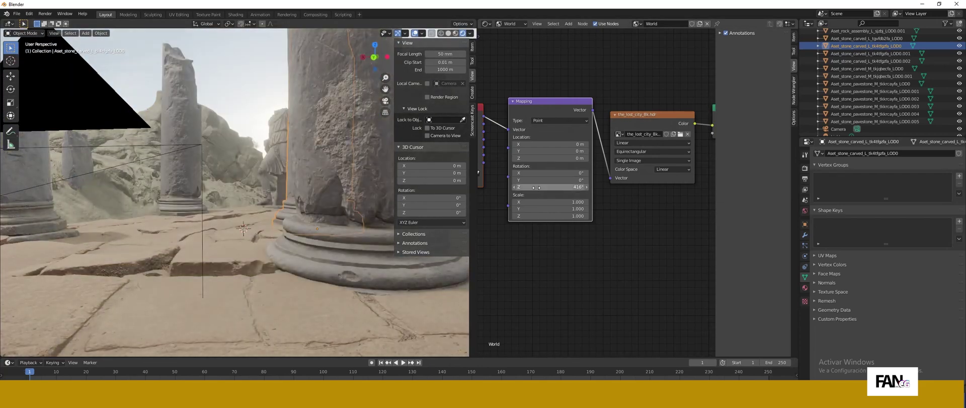
pyautogui.moveTo(302, 201); pyautogui.dragTo(353, 196, button='middle')
pyautogui.press('KP_0')
pyautogui.moveTo(551, 187); pyautogui.dragTo(555, 186)
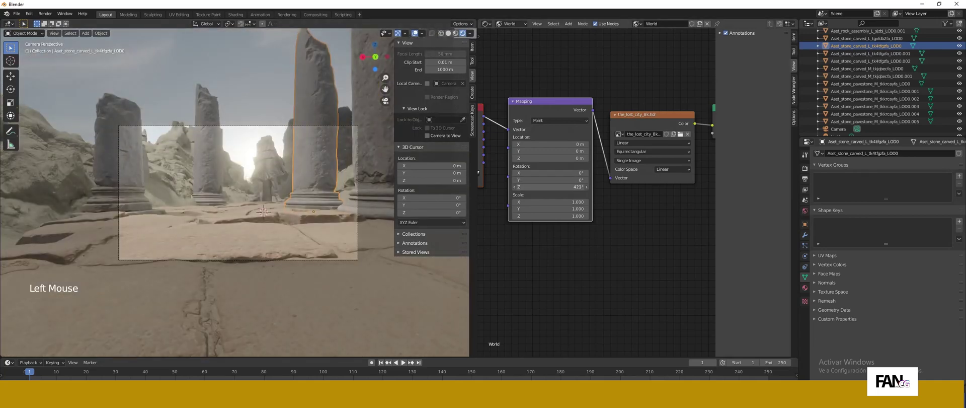
# - Enable the camera's depth of field with an F-Stop of 0.6 and the statue as focus object
pyautogui.click(839, 129)
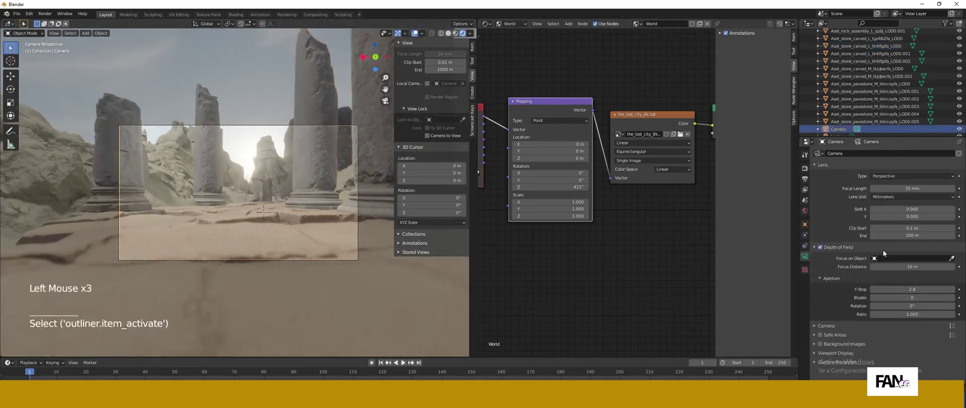
pyautogui.moveTo(912, 266); pyautogui.dragTo(879, 289)
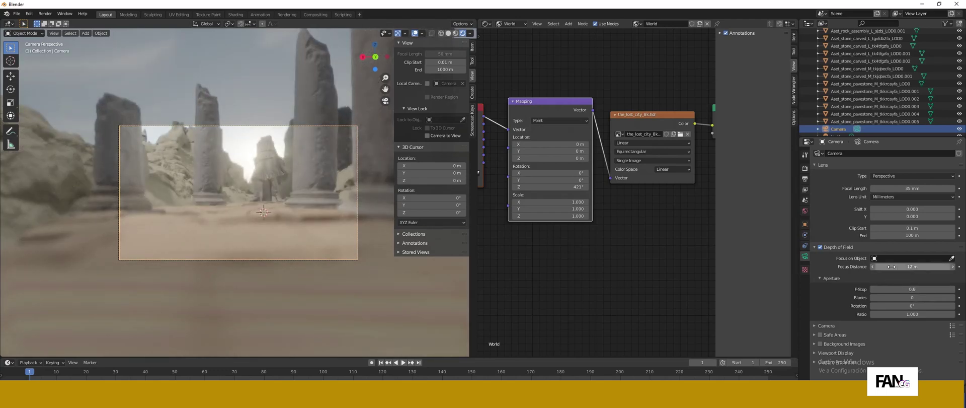
pyautogui.keyDown('ctrl'); pyautogui.moveTo(277, 209); pyautogui.dragTo(45, 237, button='middle'); pyautogui.keyUp('ctrl')
pyautogui.click(428, 135)
pyautogui.moveTo(912, 267); pyautogui.dragTo(910, 266)
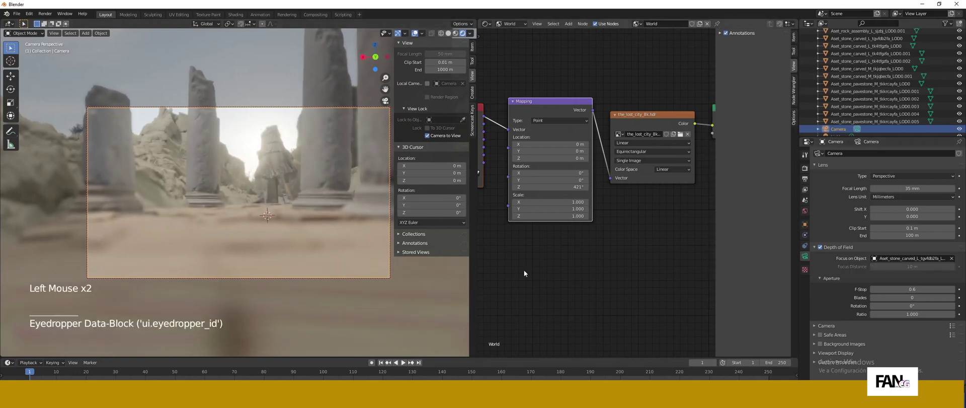
# - Set the render's Color Management look to Medium High Contrast
pyautogui.click(804, 170)
pyautogui.scroll(-19, 850, 282)
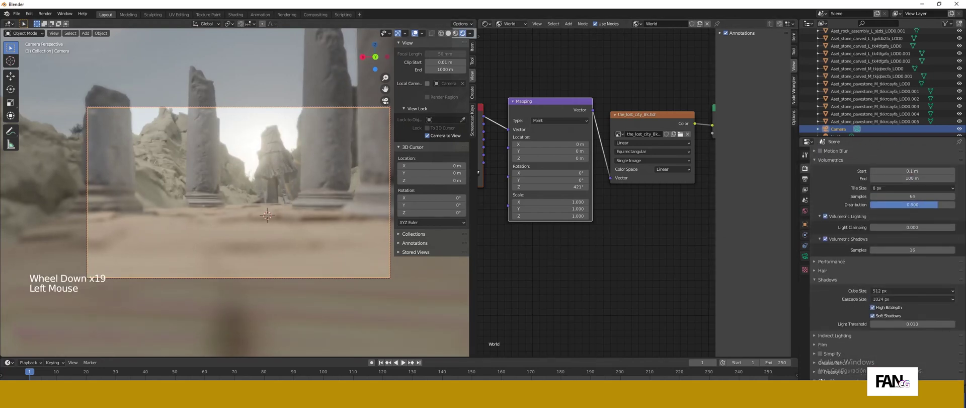
pyautogui.scroll(-7, 896, 308)
pyautogui.click(895, 310)
# - Move the camera closer to the statue, with the columns framing it on both sides
pyautogui.keyDown('ctrl'); pyautogui.moveTo(329, 194); pyautogui.dragTo(319, 196, button='middle'); pyautogui.keyUp('ctrl')
pyautogui.moveTo(319, 196); pyautogui.dragTo(295, 212, button='middle')
pyautogui.scroll(1, 297, 210)
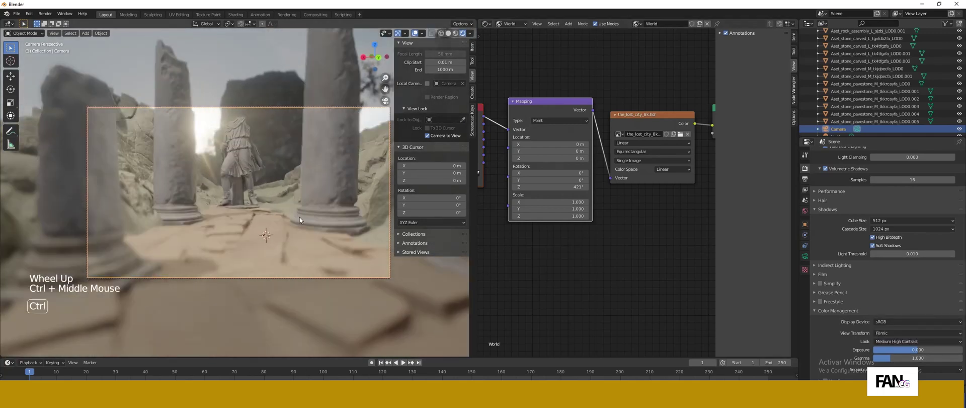
# - Set the World Background strength to 0
pyautogui.click(506, 56)
pyautogui.click(513, 24)
pyautogui.moveTo(677, 192); pyautogui.dragTo(522, 193, button='middle')
pyautogui.moveTo(582, 133); pyautogui.dragTo(559, 134)
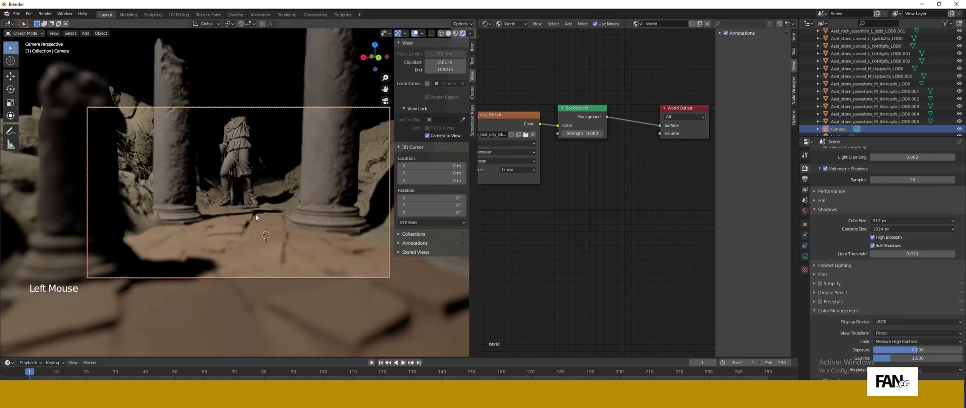
# - Orbit and pan the locked camera to shift the statue off-centre between the columns
pyautogui.moveTo(256, 215); pyautogui.dragTo(261, 213, button='middle')
pyautogui.keyDown('shift'); pyautogui.moveTo(261, 214); pyautogui.dragTo(261, 214, button='middle'); pyautogui.keyUp('shift')
pyautogui.keyDown('shift'); pyautogui.moveTo(261, 214); pyautogui.dragTo(264, 219, button='middle'); pyautogui.keyUp('shift')
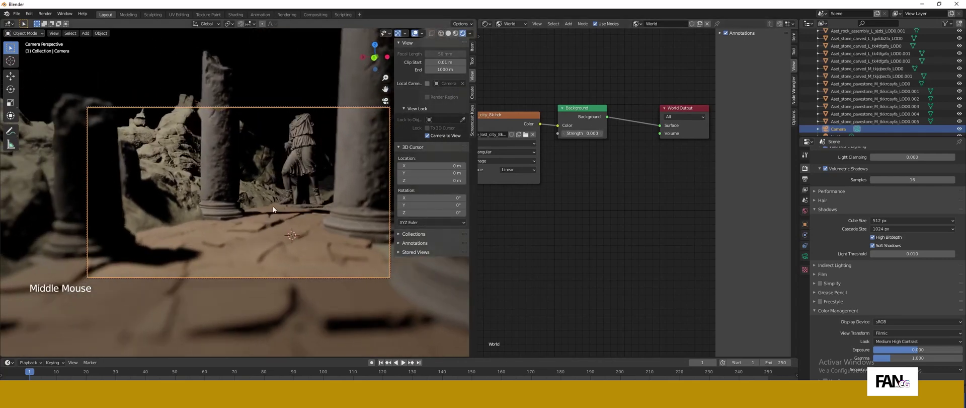
# - Hide the existing Light object in the scene
pyautogui.scroll(-5, 893, 129)
pyautogui.moveTo(893, 130); pyautogui.dragTo(899, 130)
pyautogui.click(900, 129)
pyautogui.click(959, 129)
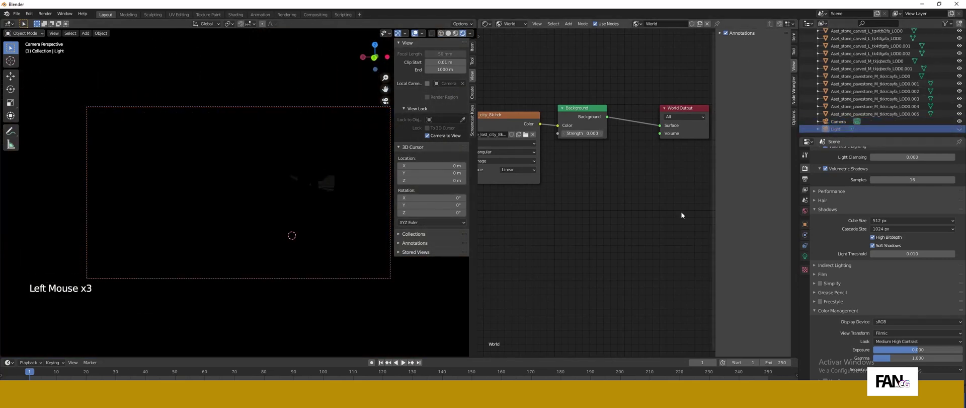
# - Add a Sun light and raise it about 1.47 m along Z
pyautogui.hotkey('shift', 'a')
pyautogui.moveTo(237, 290)
pyautogui.click(295, 307)
pyautogui.press('g')
pyautogui.press('z')
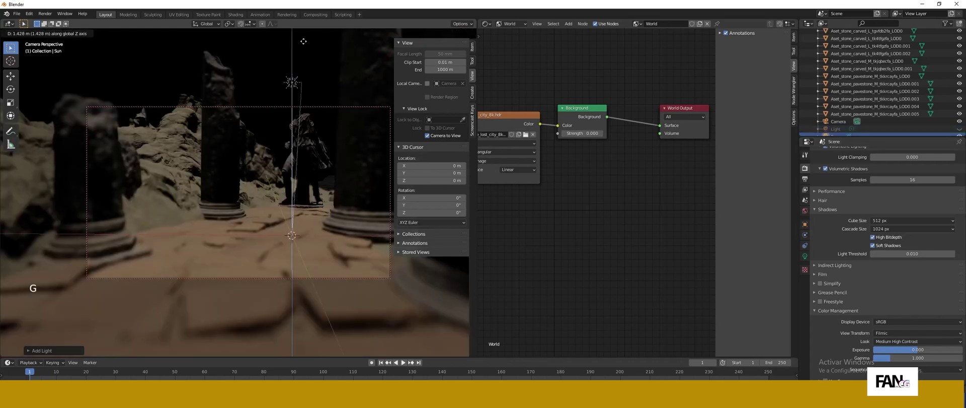
# - Raise the World Background strength and rotate the Sun to about 55.1°, -17.9° and 2.3° on X, Y and Z
pyautogui.moveTo(588, 132); pyautogui.dragTo(604, 132)
pyautogui.click(804, 224)
pyautogui.moveTo(908, 200); pyautogui.dragTo(906, 215)
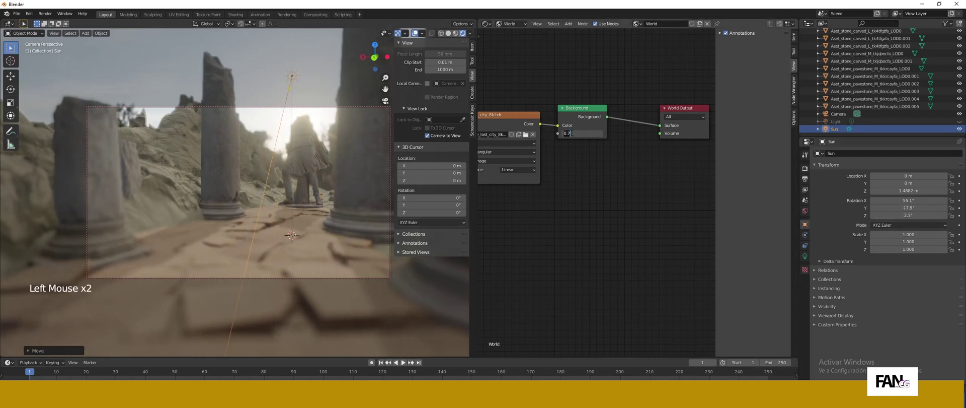
# - Set the World Background strength to 1.000 and replace the environment image with the_sky_is_on_fire_4k.hdr
pyautogui.moveTo(587, 133); pyautogui.dragTo(593, 133)
pyautogui.click(525, 135)
pyautogui.click(292, 147)
pyautogui.click(725, 317)
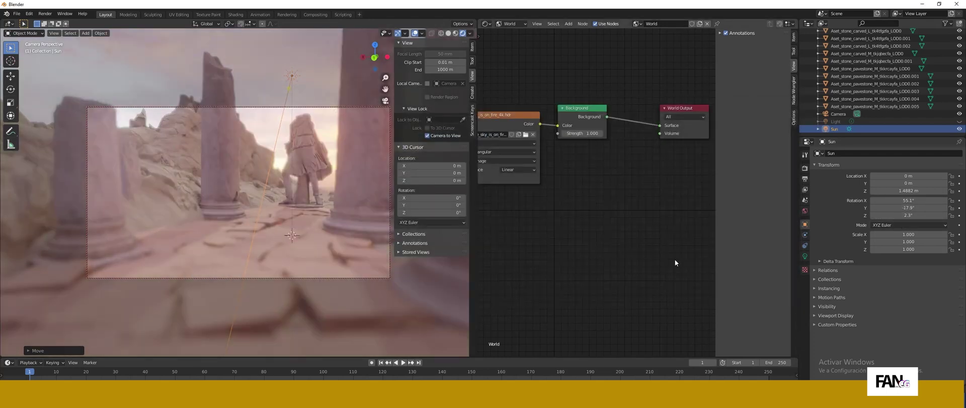
# - Rotate the new HDRI about Z in the Mapping node so the bright sky sits behind the statue
pyautogui.moveTo(675, 259); pyautogui.dragTo(805, 253, button='middle')
pyautogui.moveTo(526, 181); pyautogui.dragTo(546, 181)
pyautogui.moveTo(525, 152); pyautogui.dragTo(525, 152)
# - Adjust the Sun light's colour and strength, and rotate it to about 69.8°, -20.7° and 2.2° on X, Y and Z
pyautogui.click(804, 255)
pyautogui.click(912, 194)
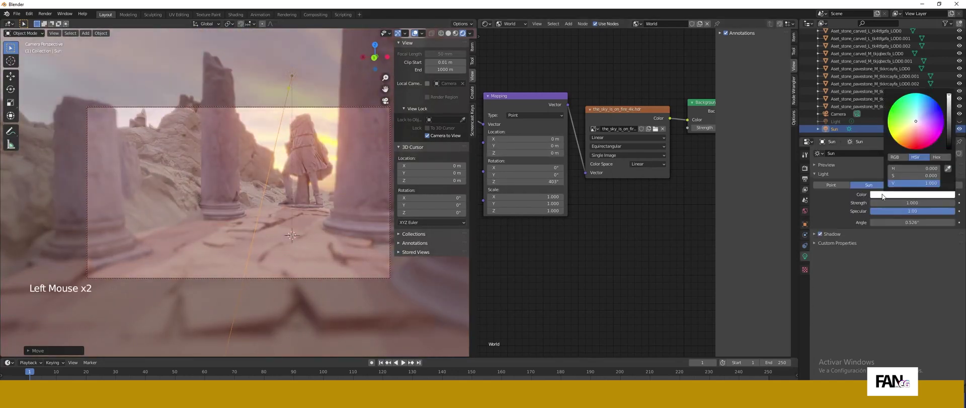
pyautogui.moveTo(912, 203); pyautogui.dragTo(901, 215)
pyautogui.click(805, 224)
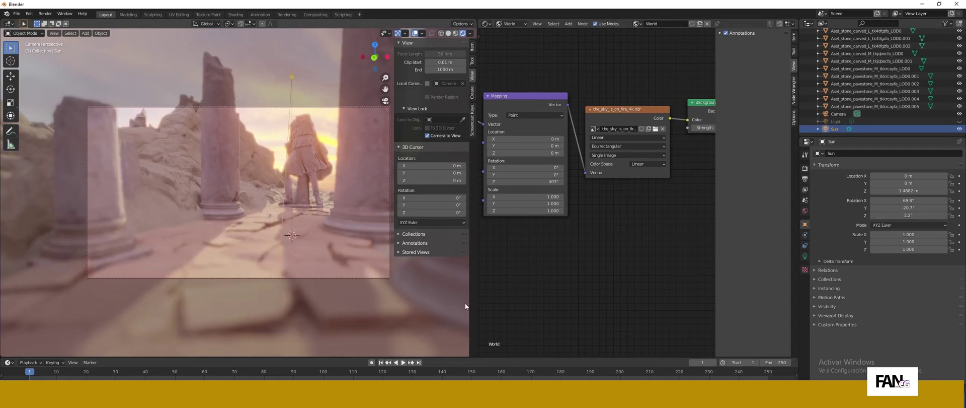
# - Pull the locked camera back, set its depth-of-field F-Stop to 0.4 and reduce the focus distance
pyautogui.keyDown('ctrl'); pyautogui.moveTo(334, 207); pyautogui.dragTo(159, 191, button='middle'); pyautogui.keyUp('ctrl')
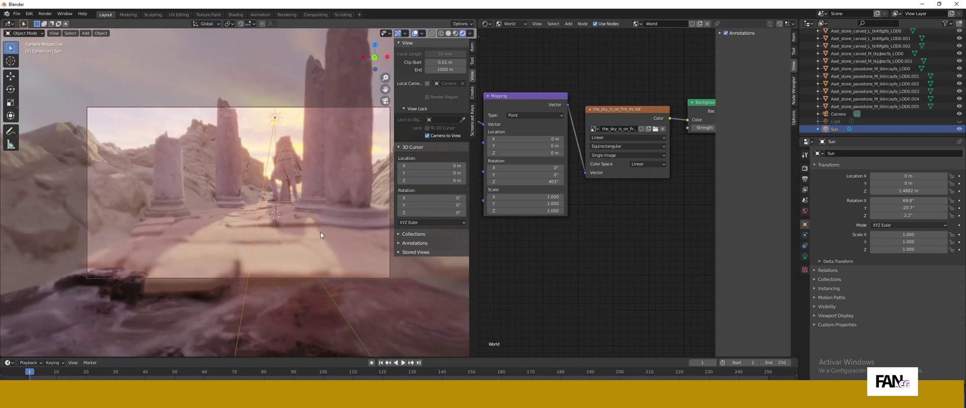
pyautogui.click(843, 116)
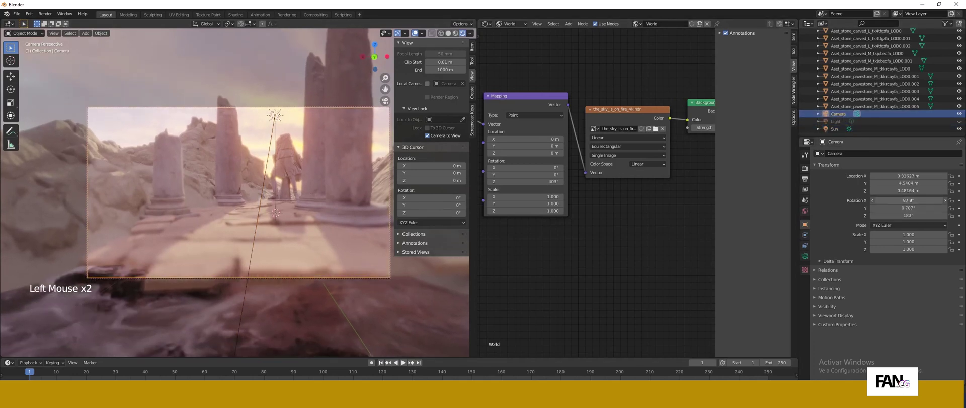
pyautogui.click(804, 256)
pyautogui.moveTo(912, 289); pyautogui.dragTo(901, 288)
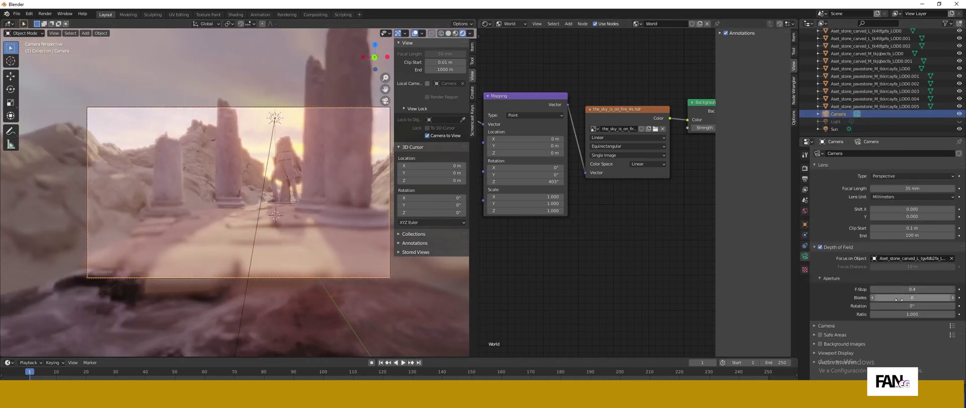
pyautogui.moveTo(913, 267); pyautogui.dragTo(875, 267)
# - Enlarge the two foreground columns flanking the path and move the right-hand one outward
pyautogui.click(158, 180)
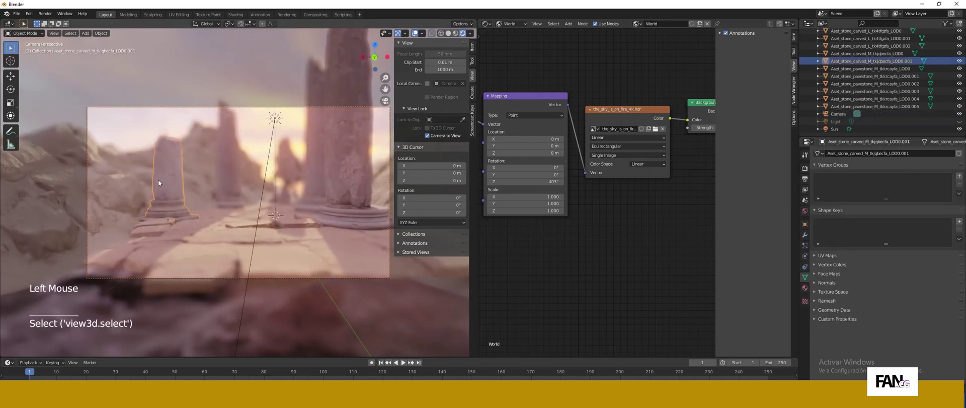
pyautogui.click(336, 177)
pyautogui.press('s')
pyautogui.click(353, 128)
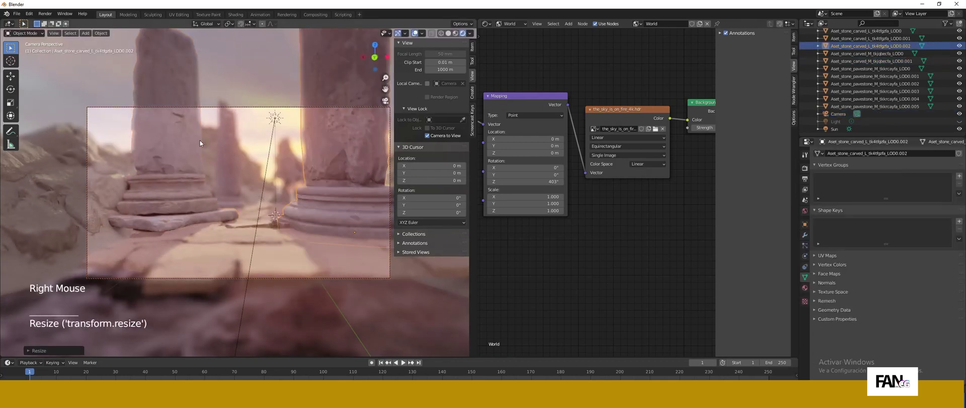
pyautogui.click(226, 148)
pyautogui.click(338, 159)
pyautogui.press('g')
pyautogui.click(407, 160)
# - Scale the large rock assembly behind the left-hand column and reposition it, including along Y
pyautogui.click(97, 164)
pyautogui.press('s')
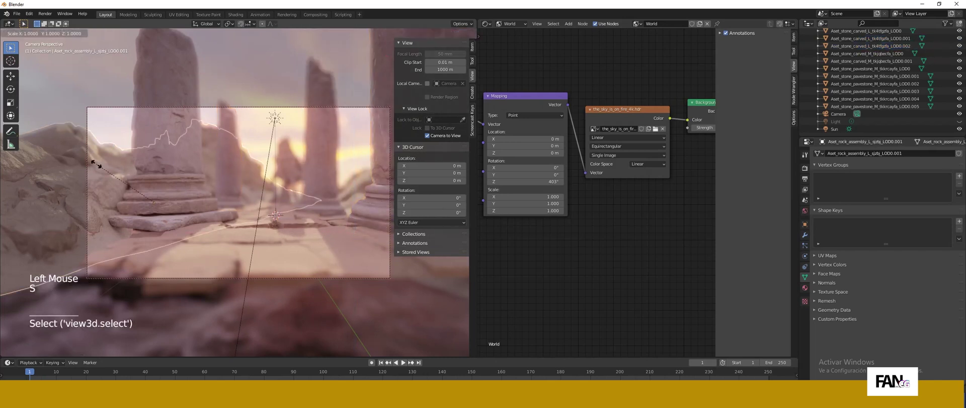
pyautogui.click(138, 99)
pyautogui.press('g')
pyautogui.click(125, 183)
pyautogui.press('g')
pyautogui.press('y')
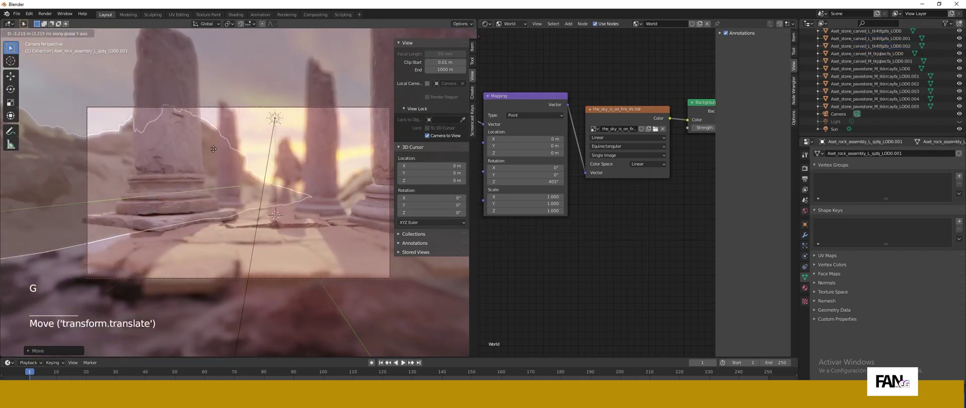
pyautogui.click(214, 149)
pyautogui.press('g')
pyautogui.click(232, 151)
# - Move the left-hand foreground column along Z to seat its base on the ground
pyautogui.click(194, 176)
pyautogui.press('g')
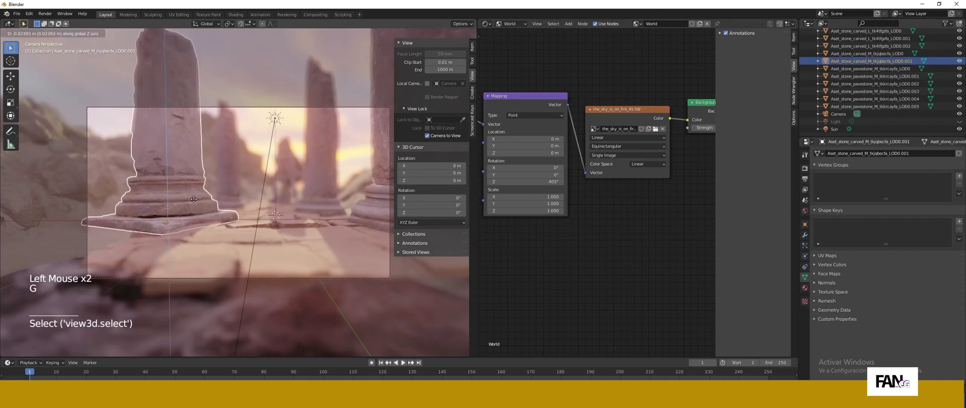
pyautogui.click(233, 158)
# - Orbit and move the locked camera to frame the statue centred between the two foreground columns
pyautogui.keyDown('ctrl'); pyautogui.moveTo(234, 158); pyautogui.dragTo(312, 197, button='middle'); pyautogui.keyUp('ctrl')
pyautogui.moveTo(312, 197); pyautogui.dragTo(295, 195, button='middle')
pyautogui.click(56, 212)
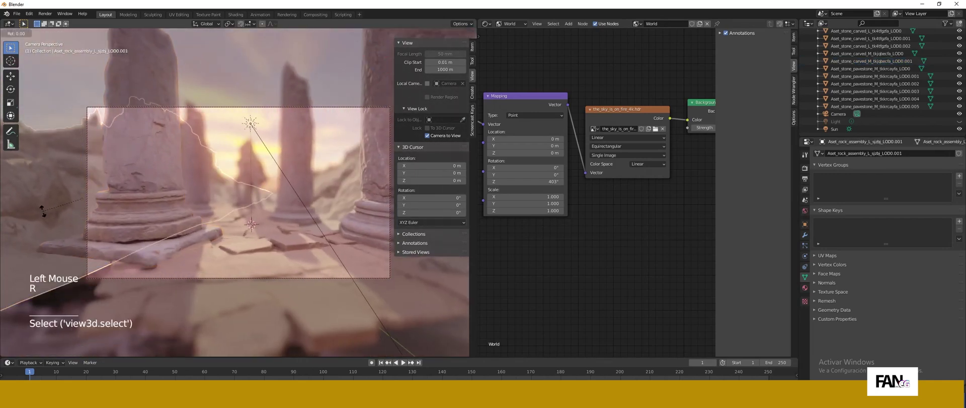
pyautogui.moveTo(55, 211); pyautogui.dragTo(186, 227, button='middle')
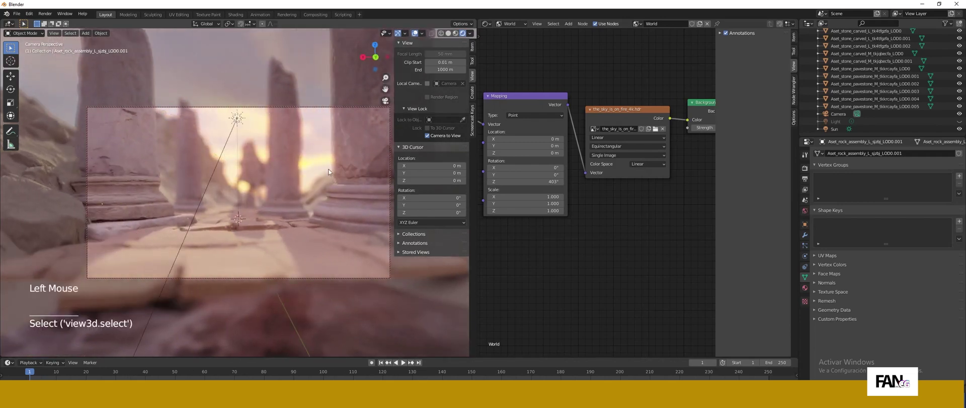
pyautogui.click(207, 228)
pyautogui.click(207, 230)
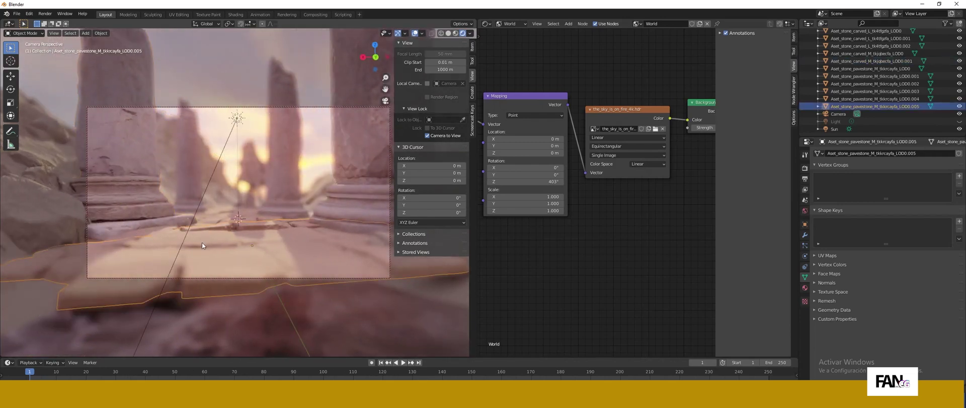
pyautogui.moveTo(201, 242); pyautogui.dragTo(409, 279, button='middle')
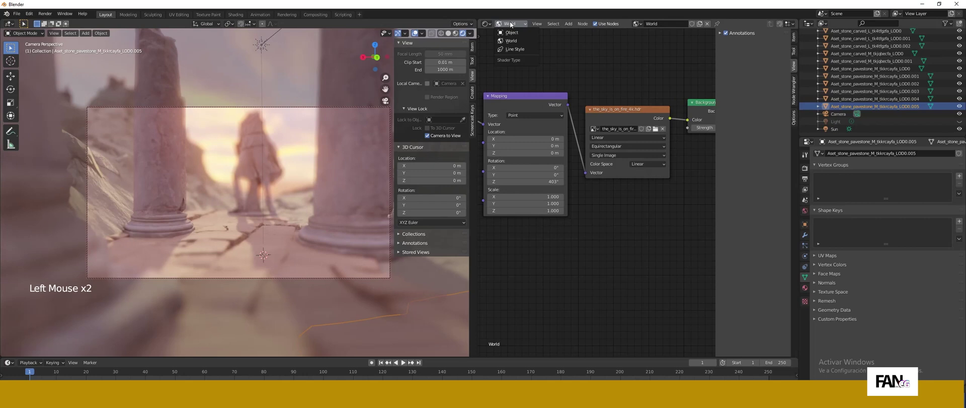
# - Change the second Mix colour in the rock assembly's object material to a sandy tan and return the timeline to frame 0
pyautogui.click(511, 32)
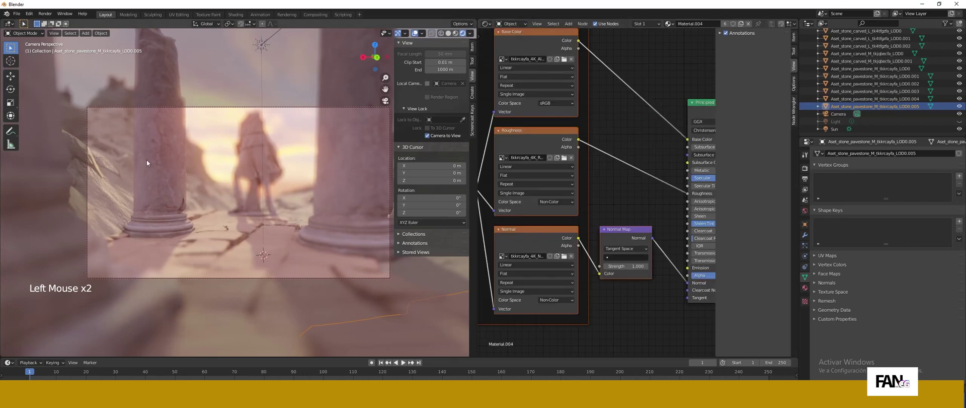
pyautogui.click(113, 163)
pyautogui.moveTo(626, 70); pyautogui.dragTo(613, 135, button='middle')
pyautogui.click(613, 134)
pyautogui.click(613, 135)
pyautogui.moveTo(631, 64); pyautogui.dragTo(629, 69)
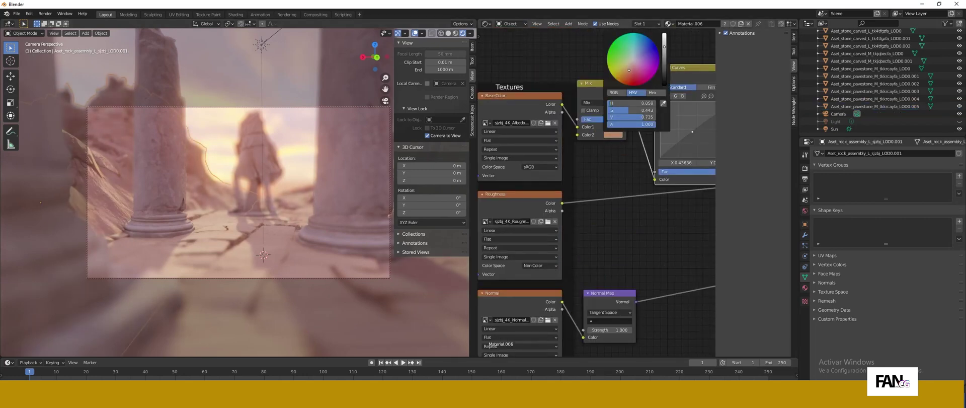
pyautogui.moveTo(126, 371); pyautogui.dragTo(27, 371)
pyautogui.click(301, 138)
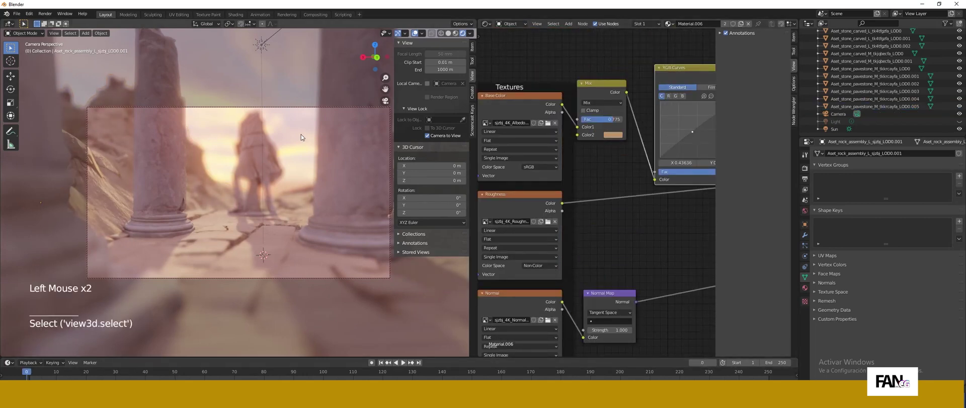
# - Unlock the camera from the view, duplicate the tall foreground column and move the copy back along Y beyond the statue
pyautogui.click(427, 135)
pyautogui.scroll(-3, 274, 194)
pyautogui.moveTo(282, 181); pyautogui.dragTo(266, 207, button='middle')
pyautogui.scroll(-2, 267, 206)
pyautogui.moveTo(266, 206); pyautogui.dragTo(237, 251, button='middle')
pyautogui.click(208, 233)
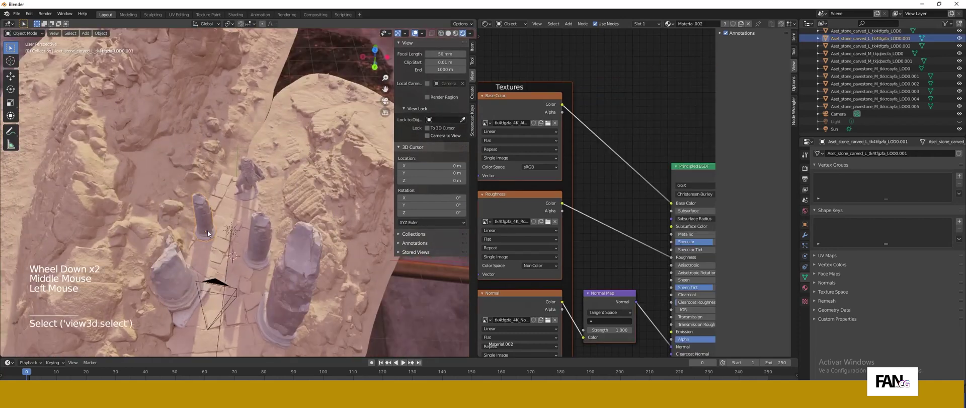
pyautogui.click(289, 276)
pyautogui.hotkey('shift', 'd')
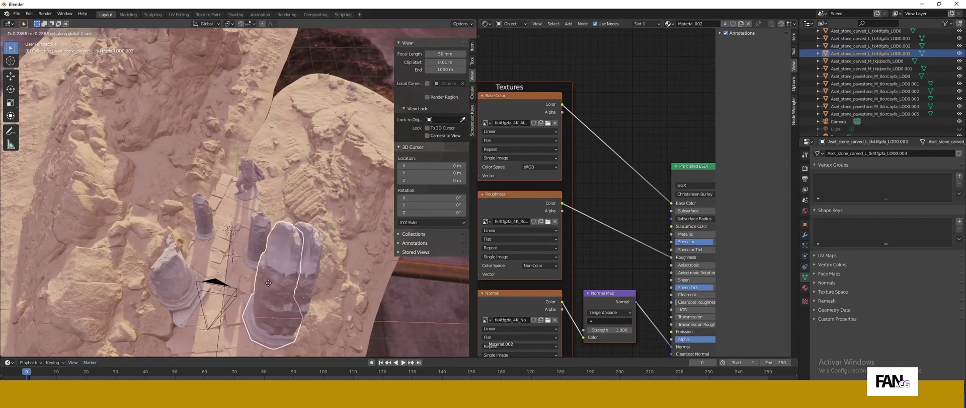
pyautogui.click(268, 283)
pyautogui.press('g')
pyautogui.press('y')
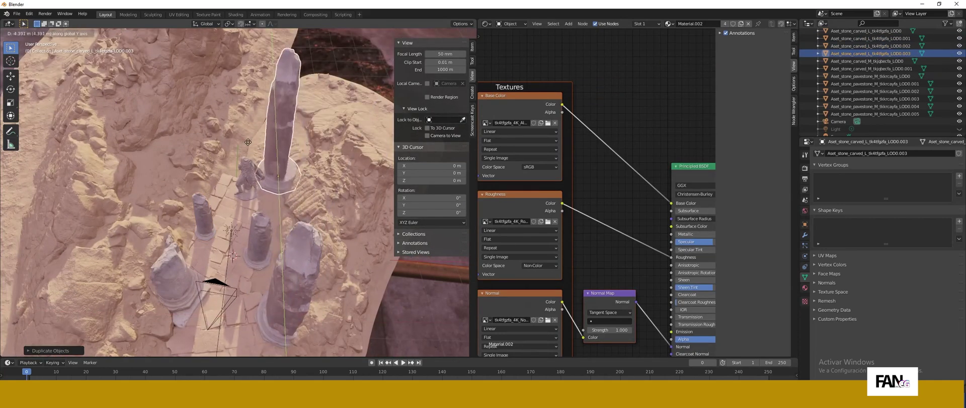
pyautogui.click(282, 135)
# - Rotate the duplicated column about Z and shift it into place behind the other right-hand columns
pyautogui.moveTo(280, 221); pyautogui.dragTo(275, 166, button='middle')
pyautogui.scroll(5, 278, 156)
pyautogui.press('r')
pyautogui.press('z')
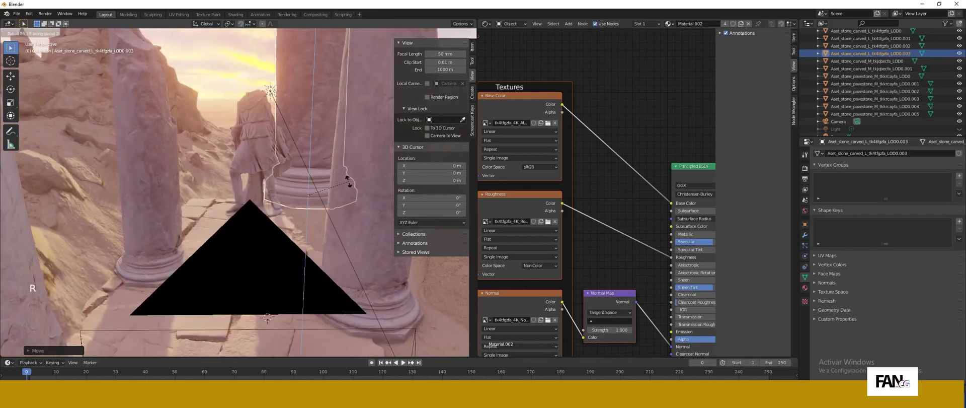
pyautogui.click(306, 191)
pyautogui.press('g')
pyautogui.click(331, 185)
pyautogui.click(328, 192)
pyautogui.moveTo(327, 192)
pyautogui.mouseDown(button='middle')
pyautogui.moveTo(302, 181)
pyautogui.moveTo(322, 202)
pyautogui.mouseUp(button='middle')
pyautogui.scroll(-2, 302, 182)
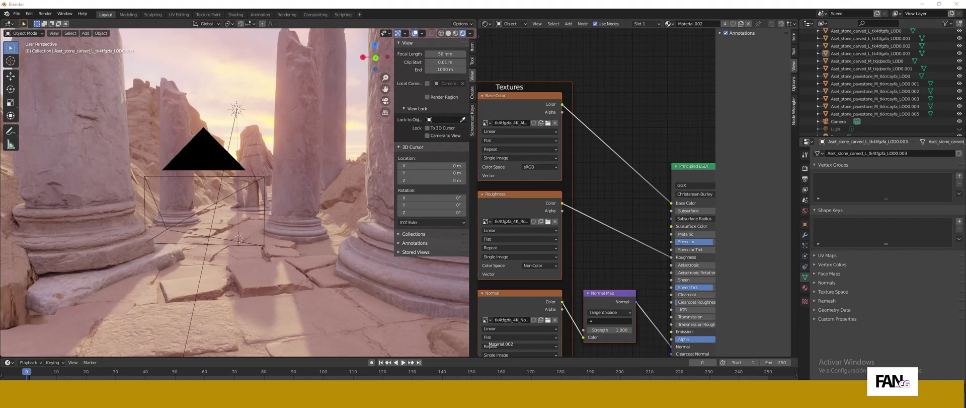
# - Search the 4K Megascans folder for "eps" and import the rough rock assembly skEpS_LOD0.fbx
pyautogui.click(16, 14)
pyautogui.moveTo(46, 113)
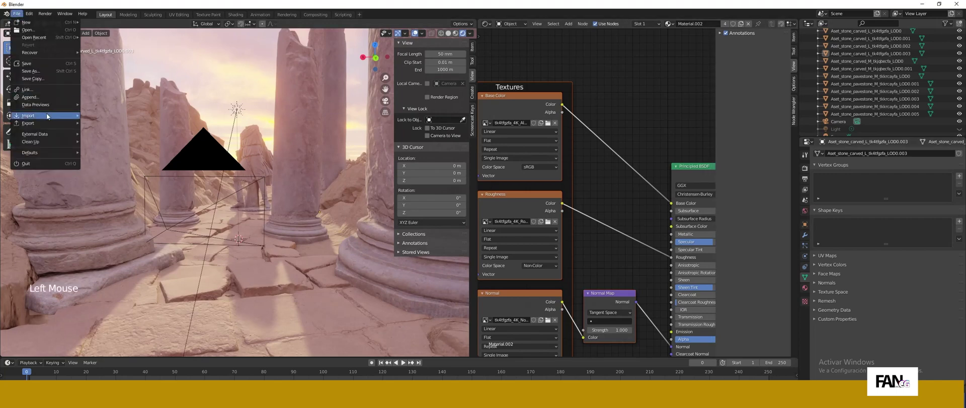
pyautogui.click(120, 170)
pyautogui.click(688, 107)
pyautogui.write('eps')
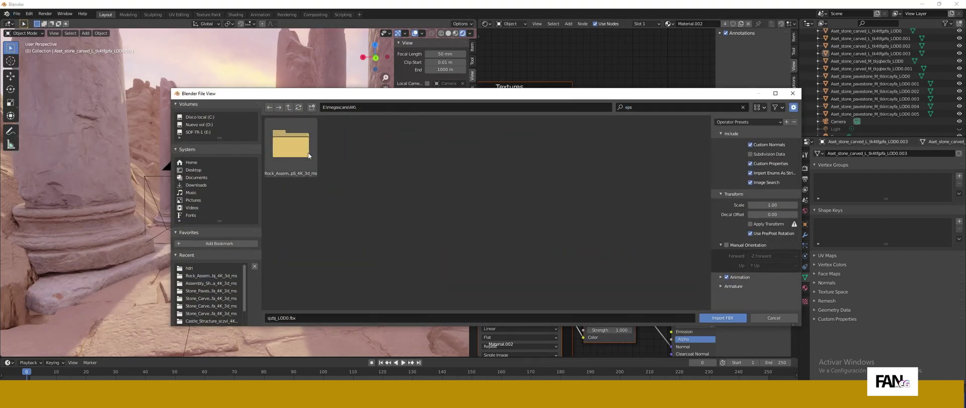
pyautogui.click(703, 318)
# - Create a material for the imported rock and load its skEpS albedo, roughness and normal maps with Principled Texture Setup
pyautogui.click(301, 241)
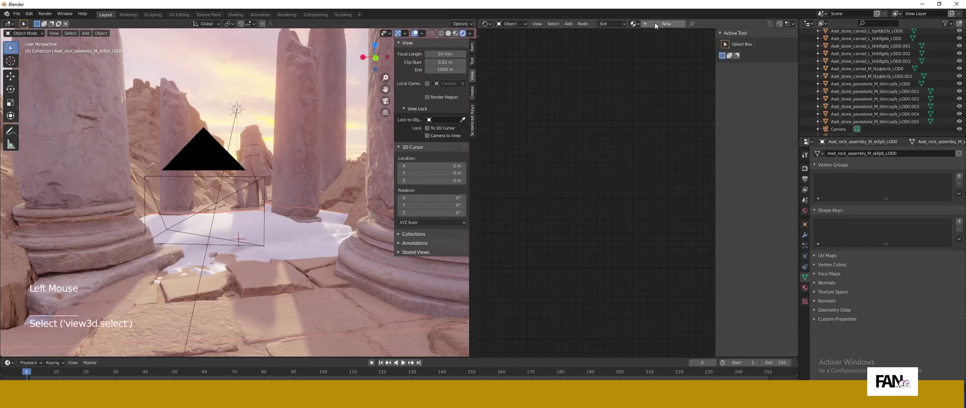
pyautogui.click(584, 105)
pyautogui.hotkey('ctrl', 'shift', 't')
pyautogui.click(211, 268)
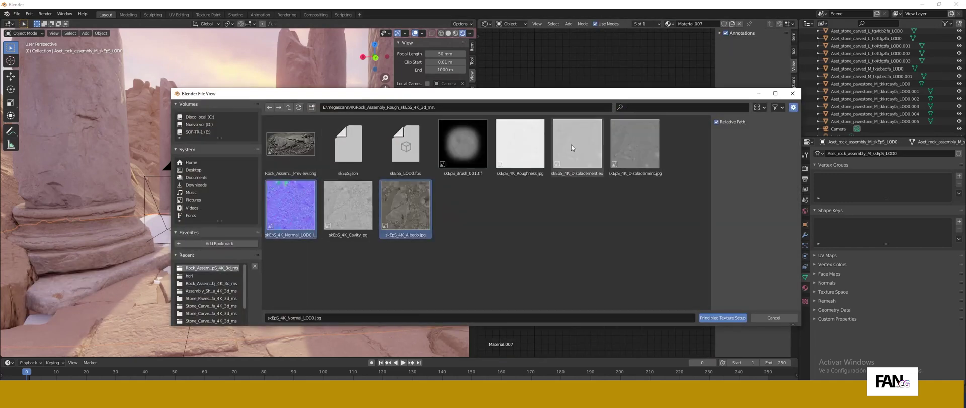
pyautogui.keyDown('ctrl'); pyautogui.click(520, 144); pyautogui.keyUp('ctrl')
pyautogui.click(714, 318)
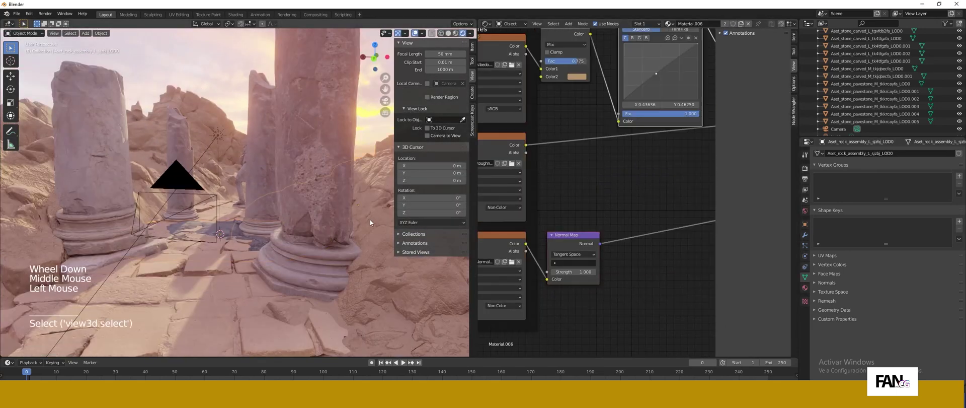
# - Copy the tan Mix node from the large rock's material and insert it between the new rock's albedo and Base Color
pyautogui.click(583, 63)
pyautogui.hotkey('ctrl', 'c')
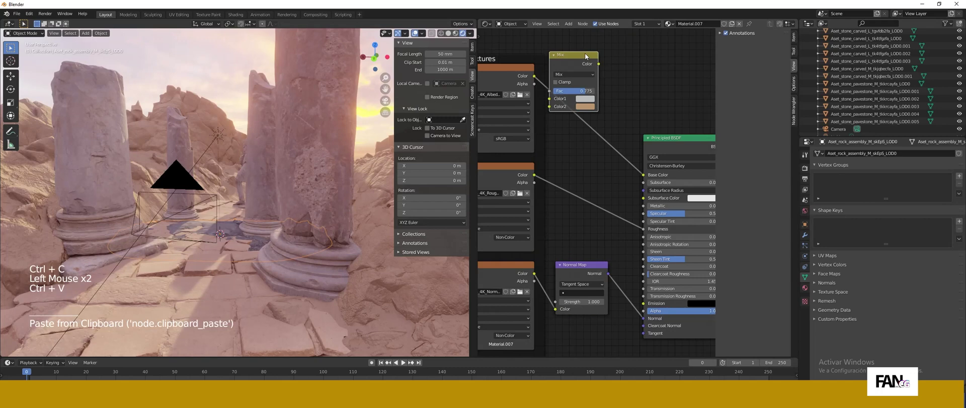
pyautogui.moveTo(586, 56); pyautogui.dragTo(599, 68)
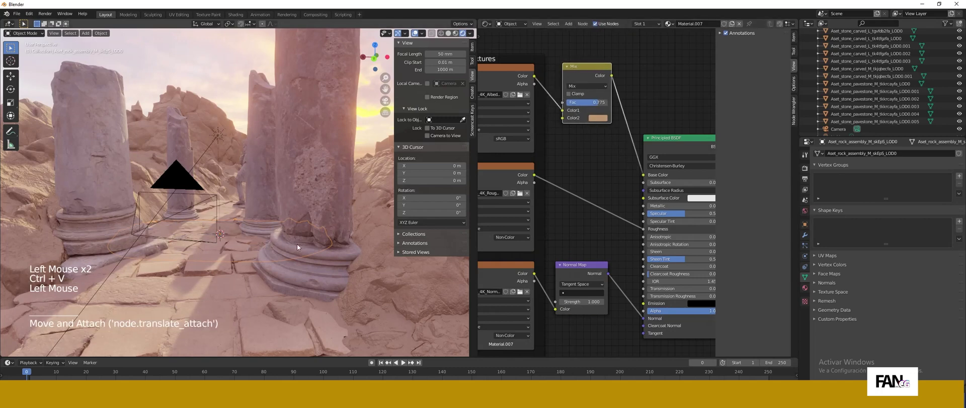
# - Duplicate the rough rock assembly, place the copy on the foreground path and rotate it
pyautogui.click(222, 236)
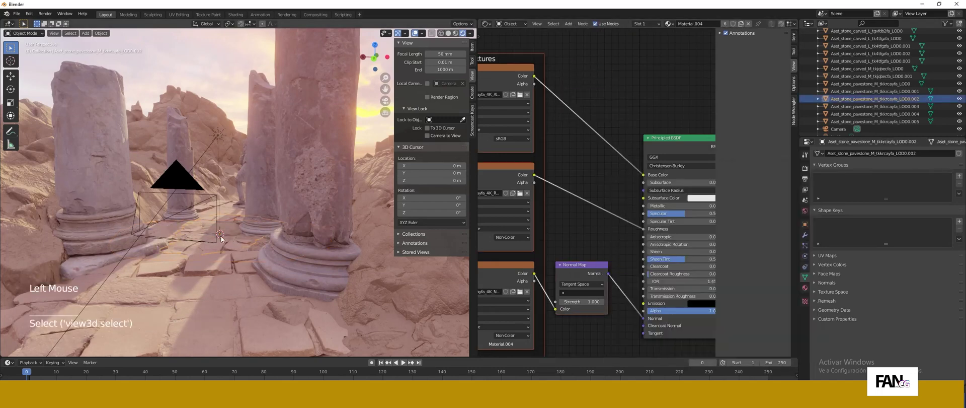
pyautogui.click(230, 234)
pyautogui.hotkey('shift', 'd')
pyautogui.click(263, 298)
pyautogui.moveTo(263, 297); pyautogui.dragTo(271, 296, button='middle')
pyautogui.press('r')
# - Duplicate the foreground rough rock again, shift the copy along Z and Y, and rotate it
pyautogui.hotkey('shift', 'd')
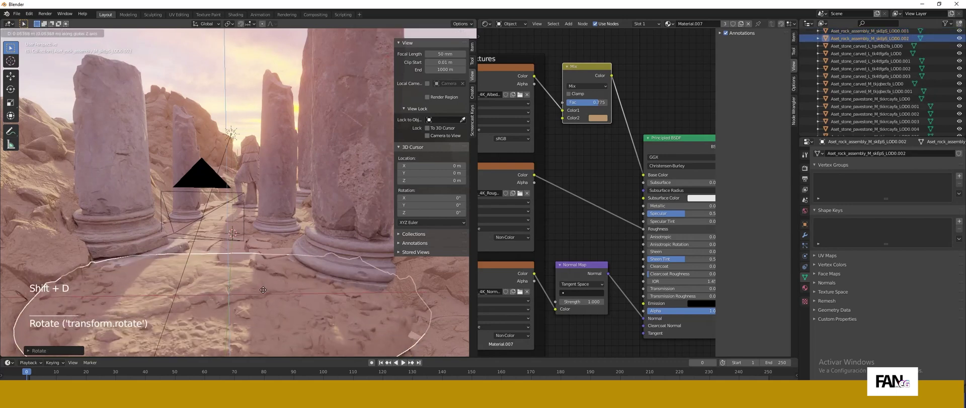
pyautogui.press('z')
pyautogui.press('y')
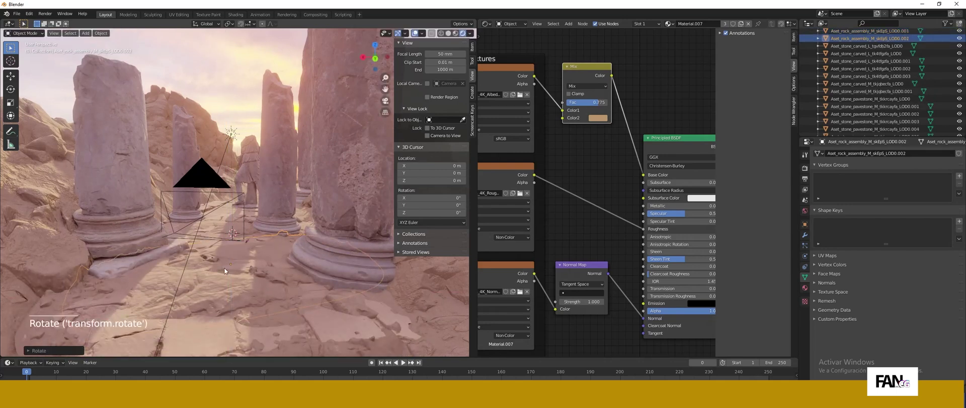
# - Add another rough rock copy on the ground between the columns, then scale and rotate it to fit
pyautogui.click(87, 263)
pyautogui.moveTo(88, 262); pyautogui.dragTo(250, 186, button='middle')
pyautogui.hotkey('shift', 'd')
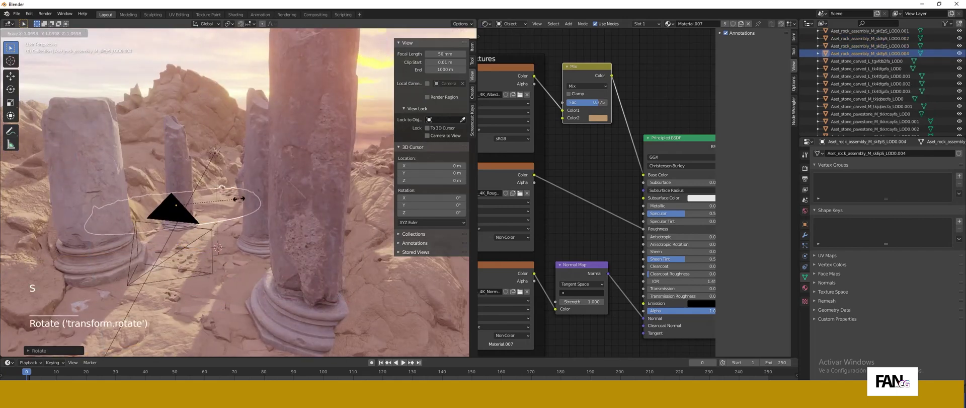
pyautogui.press('r')
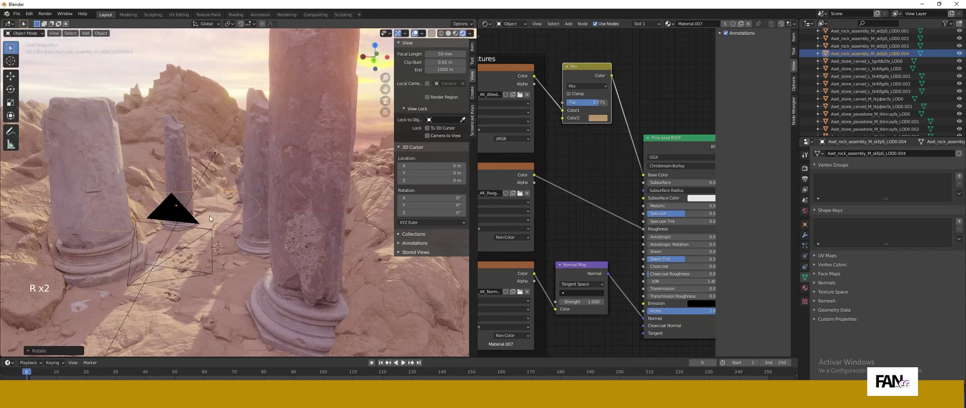
# - Duplicate the rough rock assembly again and move the copy to the ground beside the paved path near the columns
pyautogui.scroll(5, 228, 214)
pyautogui.scroll(-1, 202, 227)
pyautogui.click(201, 226)
pyautogui.moveTo(228, 219); pyautogui.dragTo(200, 214, button='middle')
pyautogui.click(201, 213)
pyautogui.hotkey('shift', 'd')
pyautogui.moveTo(262, 216); pyautogui.dragTo(377, 220, button='middle')
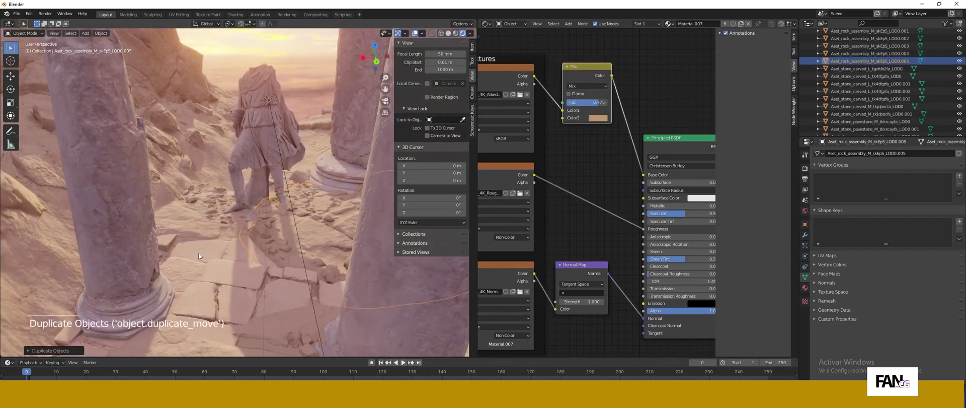
pyautogui.press('g')
pyautogui.scroll(-3, 185, 249)
pyautogui.moveTo(176, 270)
pyautogui.mouseDown(button='middle')
pyautogui.moveTo(185, 249)
pyautogui.moveTo(187, 259)
pyautogui.mouseUp(button='middle')
pyautogui.scroll(-1, 186, 259)
pyautogui.moveTo(186, 259); pyautogui.dragTo(189, 269, button='middle')
pyautogui.scroll(-1, 213, 235)
pyautogui.moveTo(213, 235); pyautogui.dragTo(239, 257, button='middle')
pyautogui.scroll(-2, 320, 246)
pyautogui.scroll(1, 262, 267)
pyautogui.scroll(3, 262, 267)
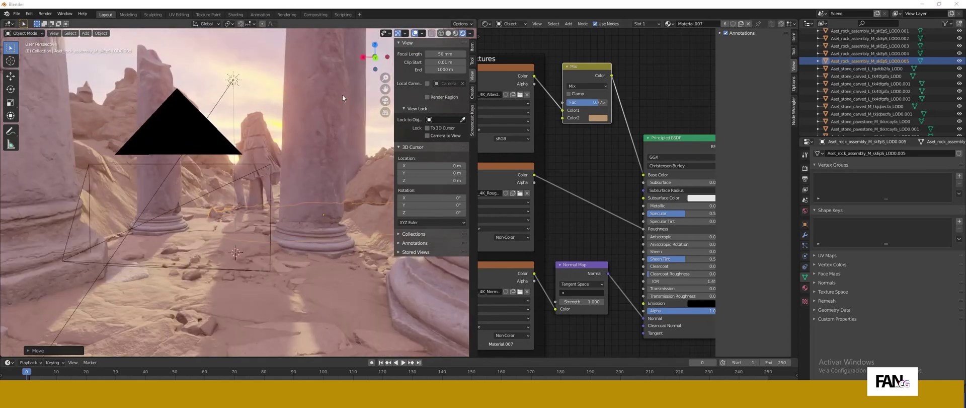
# - Try the castle stairs FBX model from the megascans 4K folder in the scene, and delete it again
pyautogui.click(17, 14)
pyautogui.moveTo(31, 91)
pyautogui.click(101, 168)
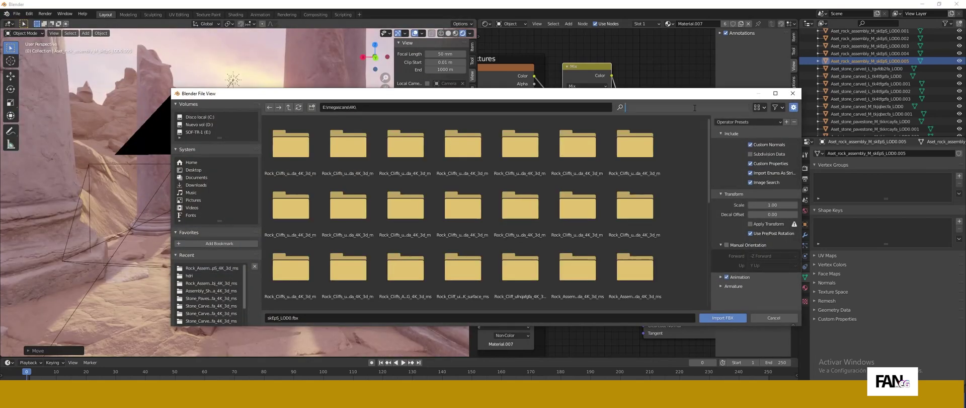
pyautogui.write('cxt')
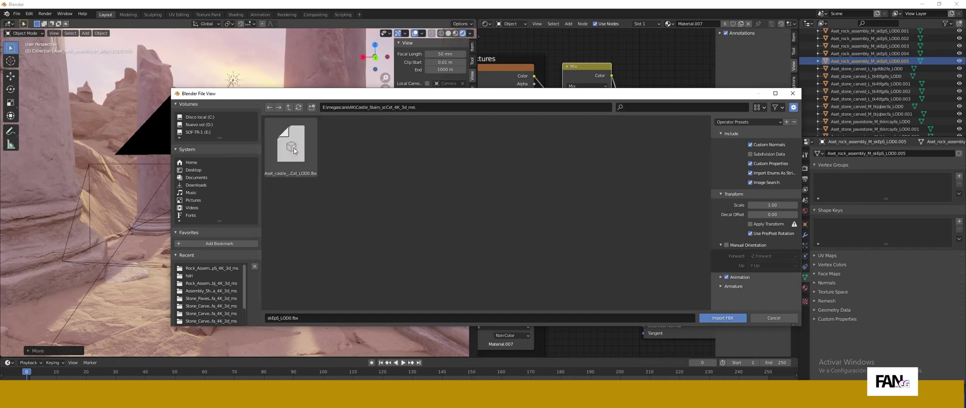
pyautogui.doubleClick(295, 150)
pyautogui.scroll(-3, 264, 192)
pyautogui.moveTo(264, 191); pyautogui.dragTo(258, 212, button='middle')
pyautogui.press('Delete')
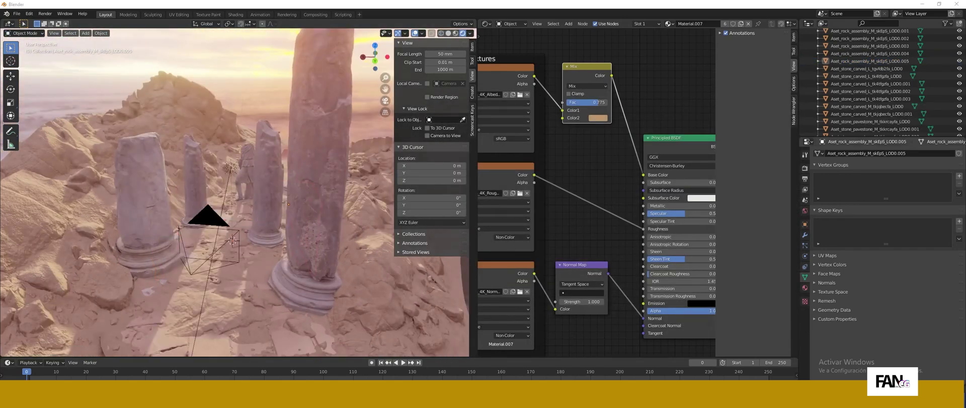
# - Import the concrete arch model thedegyfa_LOD0.fbx from the Concrete_thedegyfa_4K_3d_ms folder
pyautogui.click(16, 13)
pyautogui.click(116, 170)
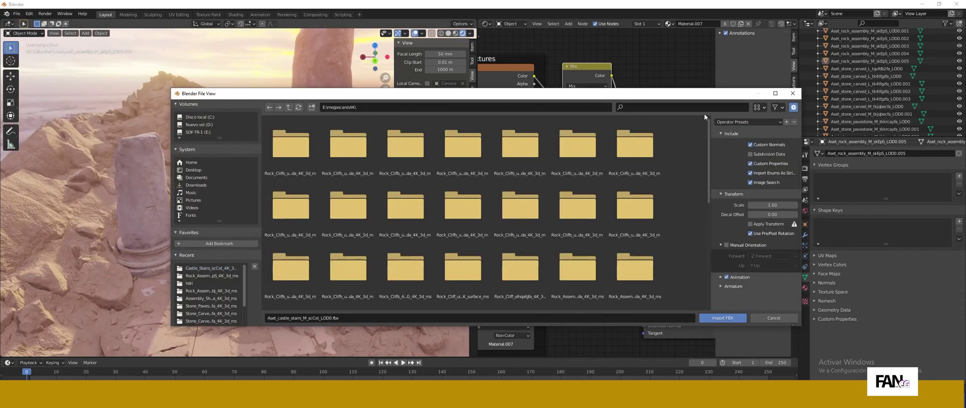
pyautogui.click(695, 108)
pyautogui.write('yfa_4K_3d_ms\\')
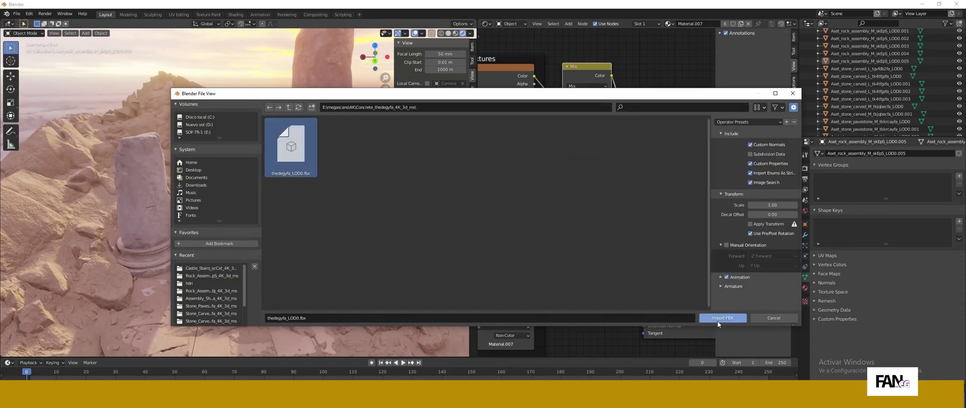
pyautogui.click(718, 320)
# - Give the concrete arch a new material and load its thedegyfa 4K albedo, roughness and normal maps with the Principled texture setup
pyautogui.click(241, 186)
pyautogui.click(692, 24)
pyautogui.moveTo(689, 139); pyautogui.dragTo(614, 139)
pyautogui.click(615, 139)
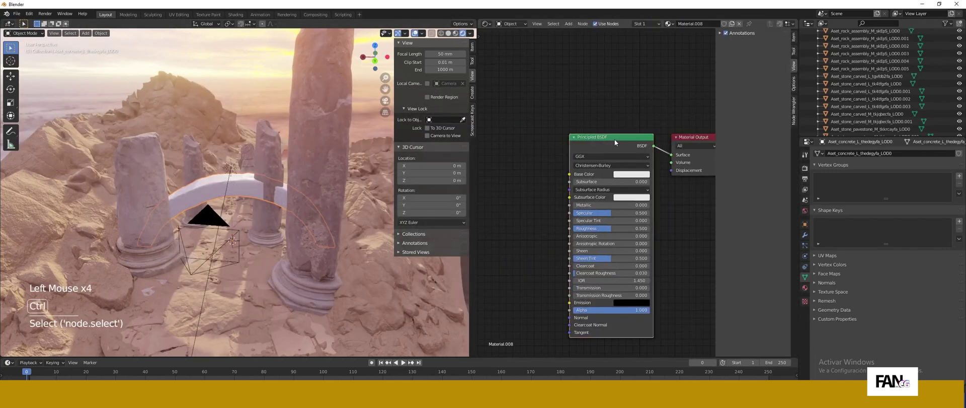
pyautogui.hotkey('ctrl', 't')
pyautogui.hotkey('ctrl', 'z')
pyautogui.hotkey('ctrl', 'shift', 't')
pyautogui.click(288, 107)
pyautogui.click(697, 107)
pyautogui.write('yfa')
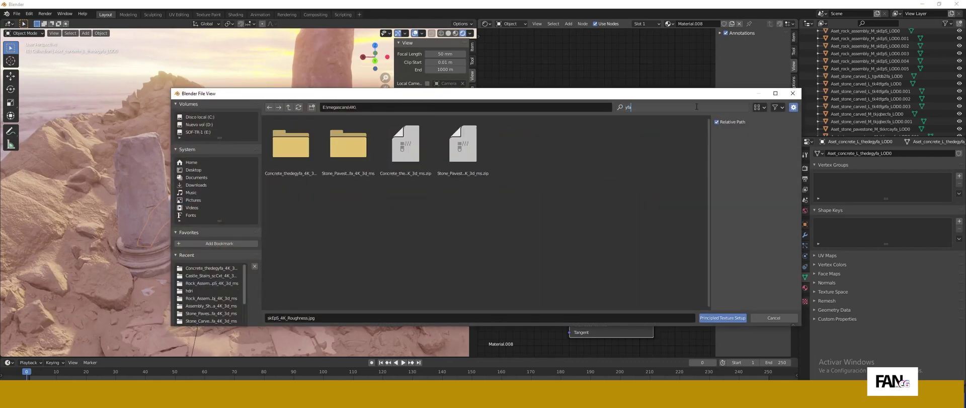
pyautogui.doubleClick(282, 157)
pyautogui.keyDown('ctrl'); pyautogui.click(463, 149); pyautogui.keyUp('ctrl')
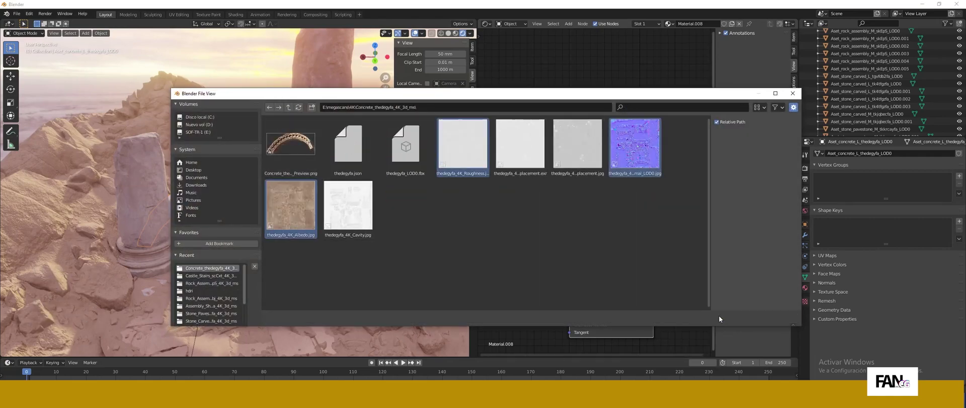
pyautogui.click(719, 318)
# - Rotate the concrete arch to face the path, enlarge it and position it over the columns
pyautogui.moveTo(235, 201); pyautogui.dragTo(251, 216, button='middle')
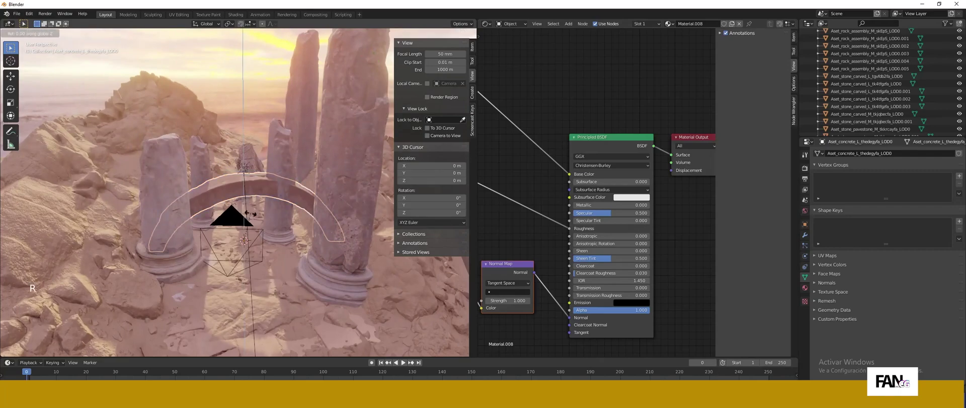
pyautogui.press('g')
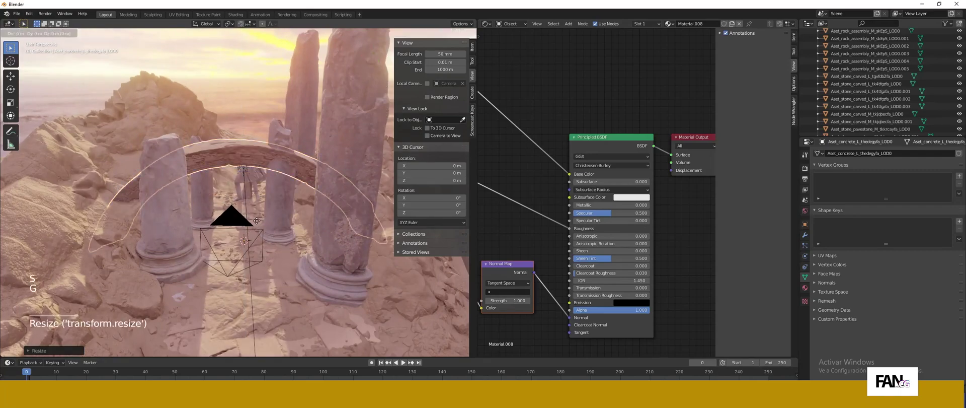
pyautogui.click(250, 199)
pyautogui.moveTo(250, 200); pyautogui.dragTo(282, 252, button='middle')
pyautogui.scroll(2, 218, 166)
pyautogui.press('s')
pyautogui.click(233, 197)
# - Move the arch back along the Y axis, rotate it about X behind the columns, and check it through the camera
pyautogui.scroll(-2, 228, 182)
pyautogui.press('g')
pyautogui.click(242, 221)
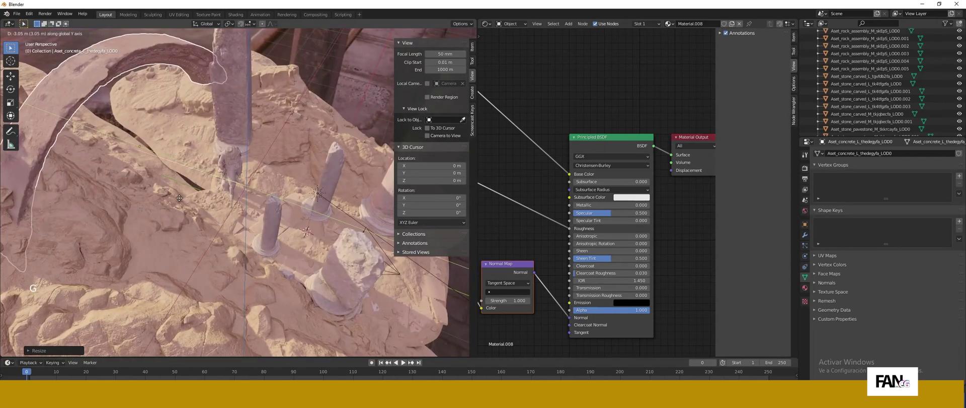
pyautogui.moveTo(241, 222); pyautogui.dragTo(190, 171, button='middle')
pyautogui.press('r')
pyautogui.moveTo(266, 158); pyautogui.dragTo(237, 120, button='middle')
pyautogui.press('r')
pyautogui.press('x')
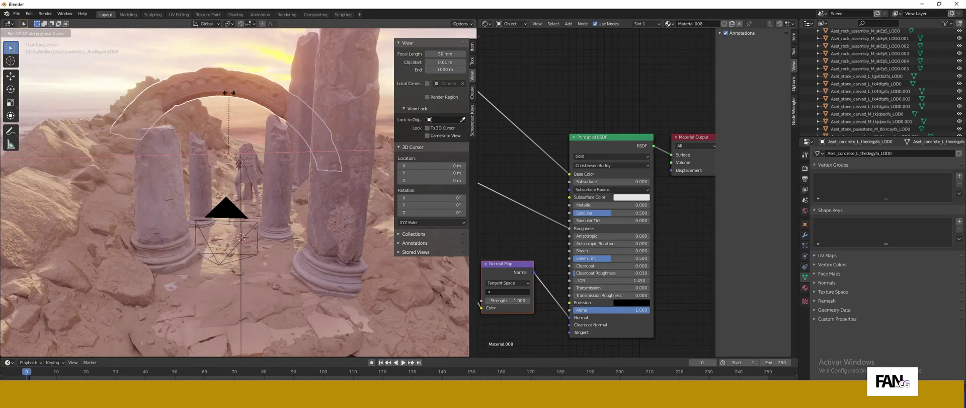
pyautogui.click(229, 93)
pyautogui.moveTo(229, 93); pyautogui.dragTo(236, 151, button='middle')
pyautogui.press('KP_0')
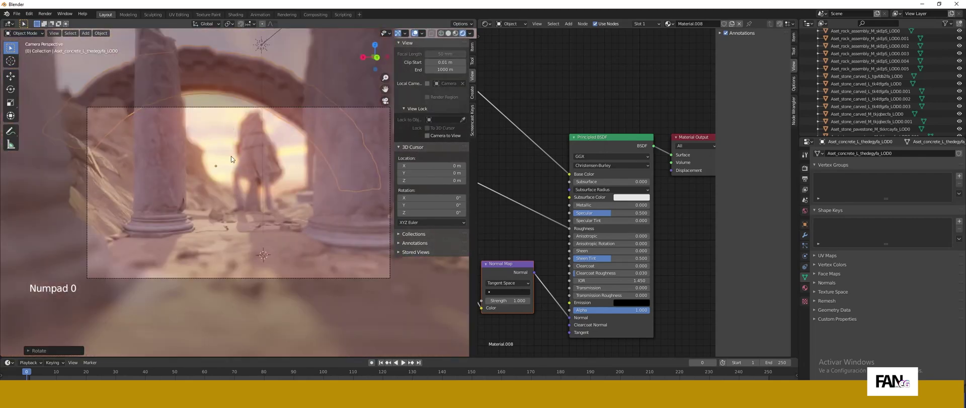
# - Duplicate the rough rock assembly on the ground and shift the copy along Y in the camera's foreground
pyautogui.click(174, 187)
pyautogui.click(231, 246)
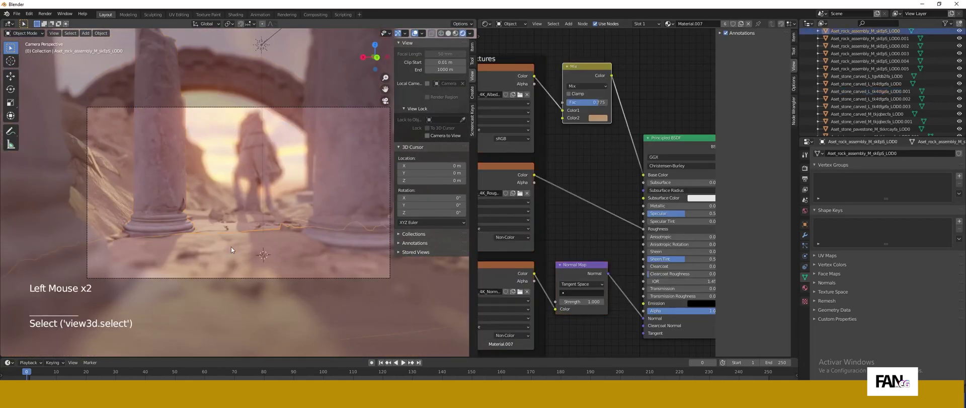
pyautogui.hotkey('shift', 'd')
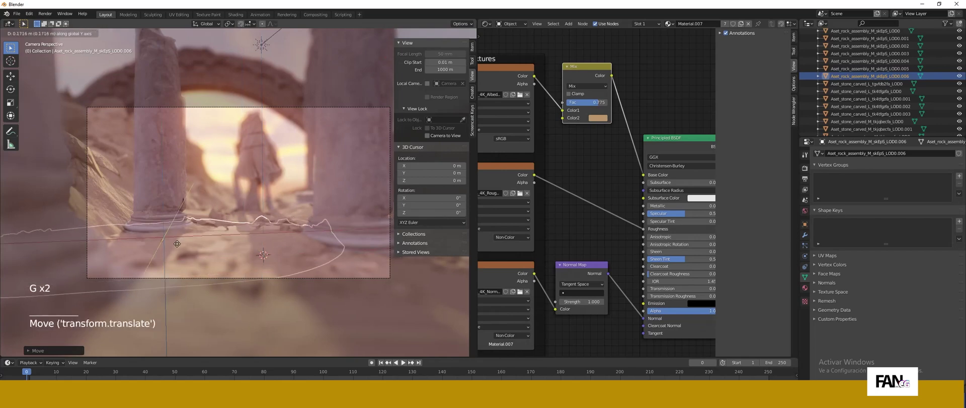
# - Set the camera's focus distance to 4 m and lock the camera to the view to reframe the shot
pyautogui.scroll(-8, 854, 118)
pyautogui.click(850, 114)
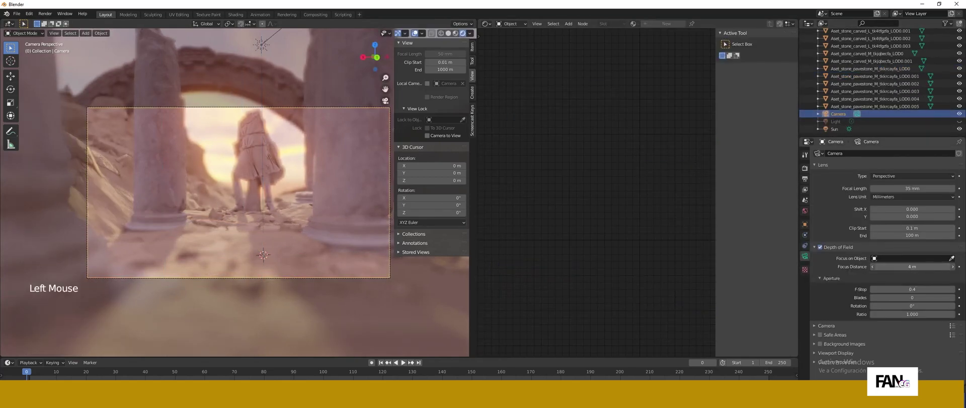
pyautogui.moveTo(278, 187)
pyautogui.keyDown('ctrl'); pyautogui.mouseDown(button='middle')
pyautogui.moveTo(276, 213)
pyautogui.moveTo(278, 195)
pyautogui.mouseUp(button='middle'); pyautogui.keyUp('ctrl')
pyautogui.click(427, 135)
pyautogui.moveTo(283, 204)
pyautogui.keyDown('ctrl'); pyautogui.mouseDown(button='middle')
pyautogui.moveTo(218, 254)
pyautogui.moveTo(297, 204)
pyautogui.moveTo(325, 204)
pyautogui.moveTo(272, 218)
pyautogui.moveTo(280, 214)
pyautogui.moveTo(275, 225)
pyautogui.moveTo(269, 202)
pyautogui.mouseUp(button='middle'); pyautogui.keyUp('ctrl')
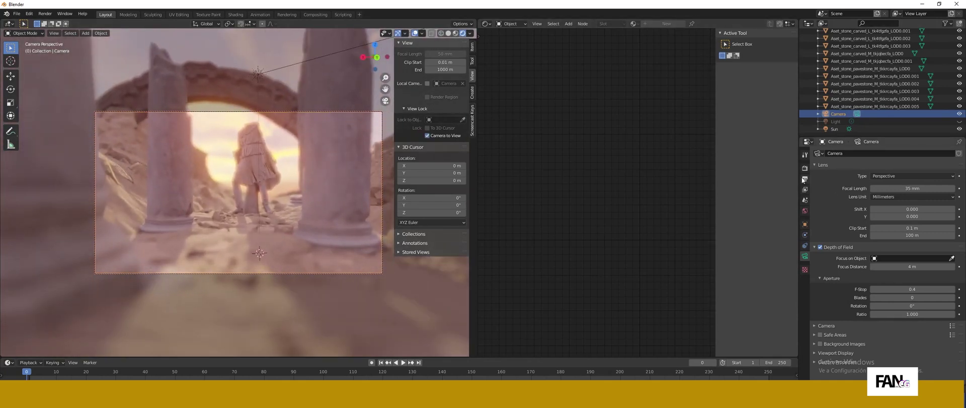
# - Set the render resolution to 1920 x 1500 px and reframe the camera on the statue beneath the arch
pyautogui.click(805, 179)
pyautogui.press('Return')
pyautogui.moveTo(269, 203); pyautogui.dragTo(261, 187, button='middle')
pyautogui.moveTo(261, 187); pyautogui.dragTo(234, 157, button='middle')
pyautogui.click(233, 153)
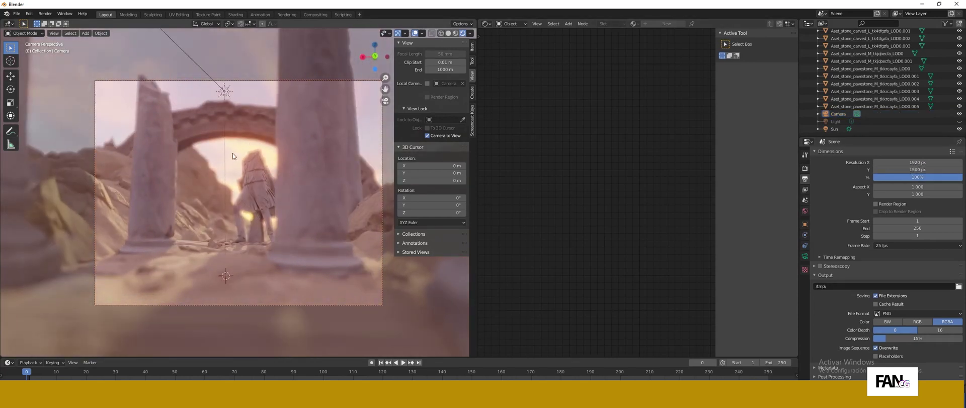
pyautogui.keyDown('shift'); pyautogui.moveTo(275, 228); pyautogui.dragTo(292, 240, button='middle'); pyautogui.keyUp('shift')
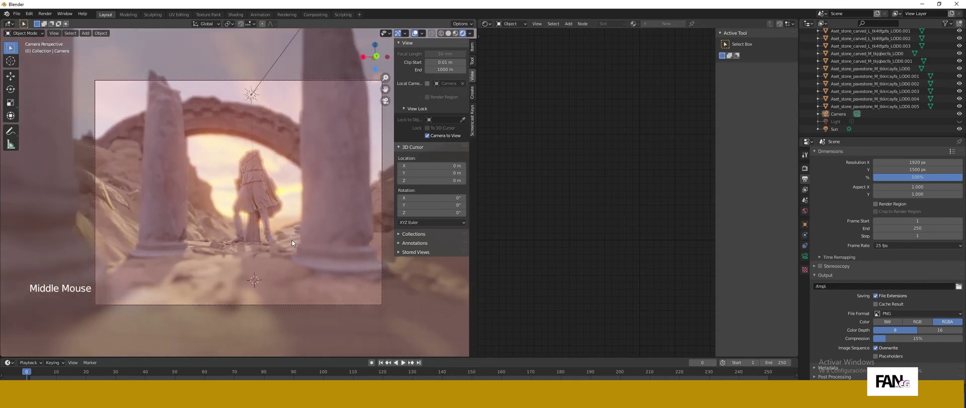
# - Render a test image of the scene, close it and adjust the camera's framing
pyautogui.press('F12')
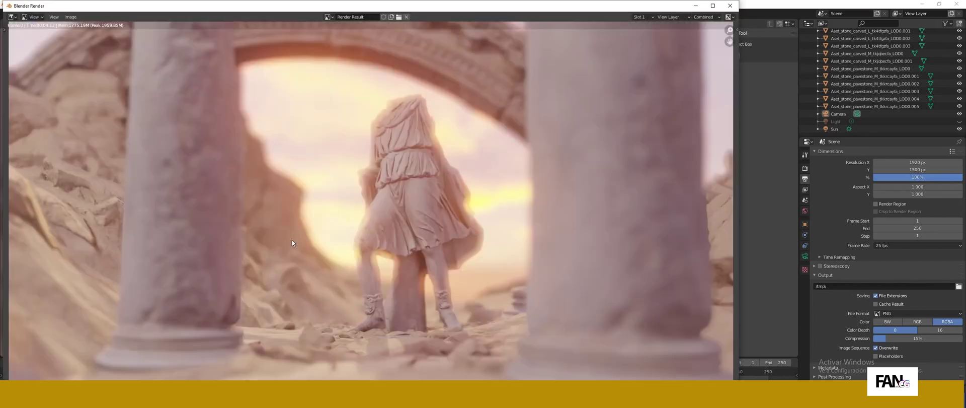
pyautogui.press('Escape')
pyautogui.keyDown('ctrl'); pyautogui.moveTo(251, 189); pyautogui.dragTo(271, 190, button='middle'); pyautogui.keyUp('ctrl')
# - Save the scene in the TUTOS folder as "prueba megablend"
pyautogui.hotkey('ctrl', 's')
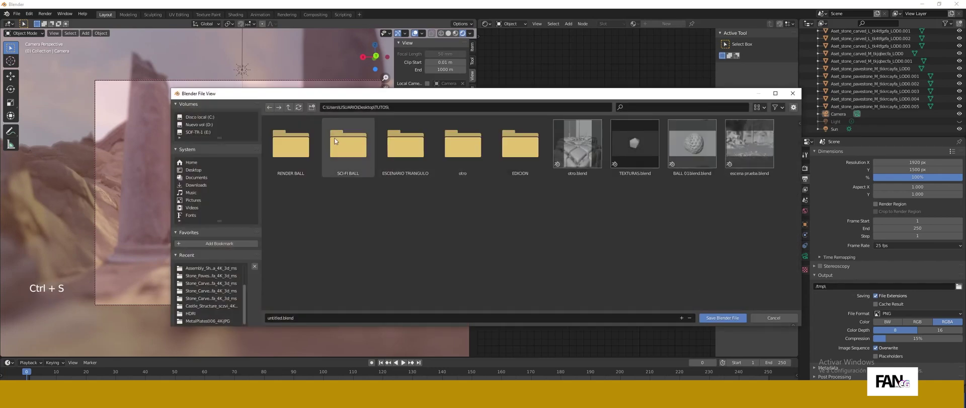
pyautogui.write('prueba megablen')
pyautogui.press('Return')
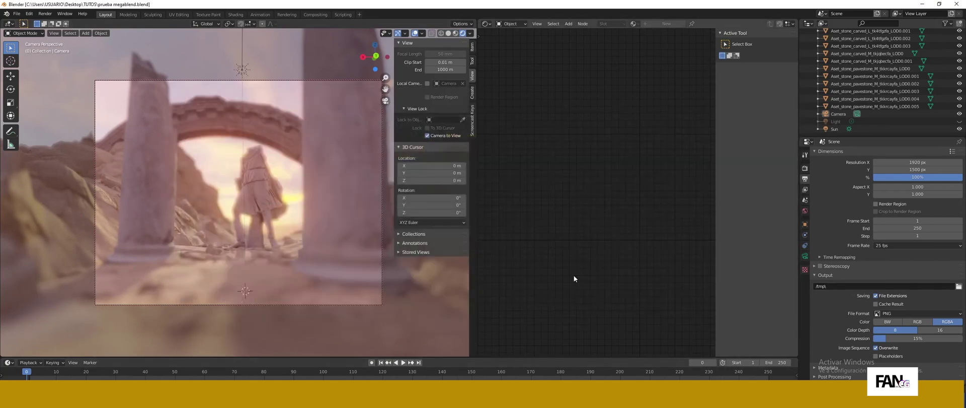
# - Select the large rock assembly beside the camera's near column and rotate it to reshape the backdrop
pyautogui.click(308, 271)
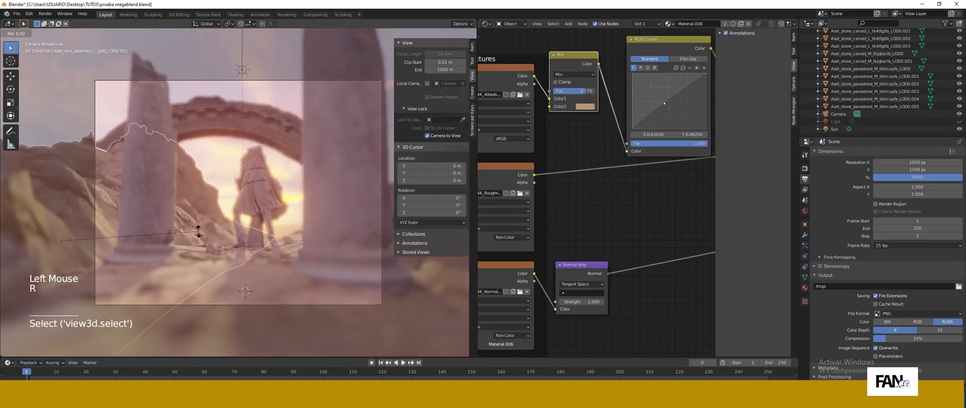
pyautogui.press('r')
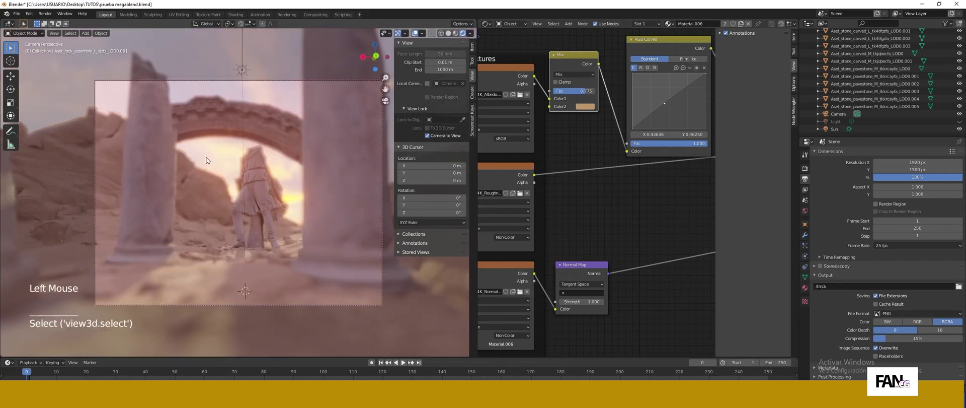
# - Set the camera's depth-of-field F-Stop to 0.8
pyautogui.click(838, 114)
pyautogui.scroll(-6, 870, 267)
pyautogui.click(806, 256)
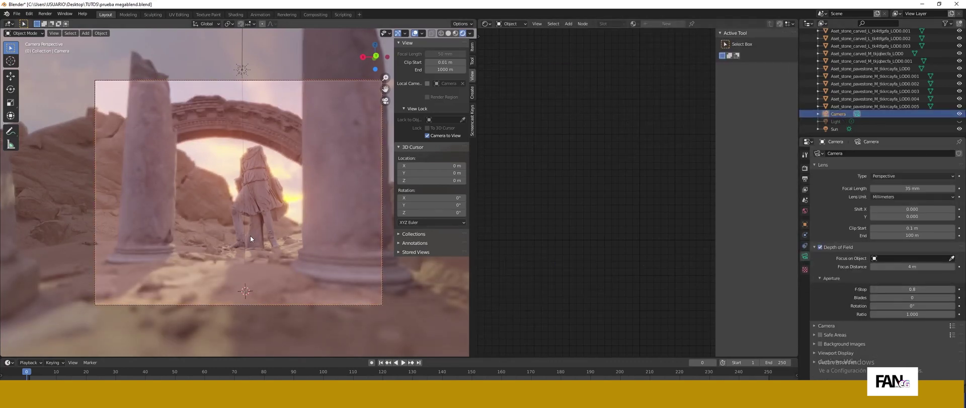
# - Duplicate the large rock assembly, place the copy at the outer edge of the scene and rotate it about Z
pyautogui.click(197, 182)
pyautogui.click(197, 182)
pyautogui.scroll(-8, 197, 232)
pyautogui.moveTo(197, 182); pyautogui.dragTo(236, 202, button='middle')
pyautogui.hotkey('shift', 'd')
pyautogui.click(107, 182)
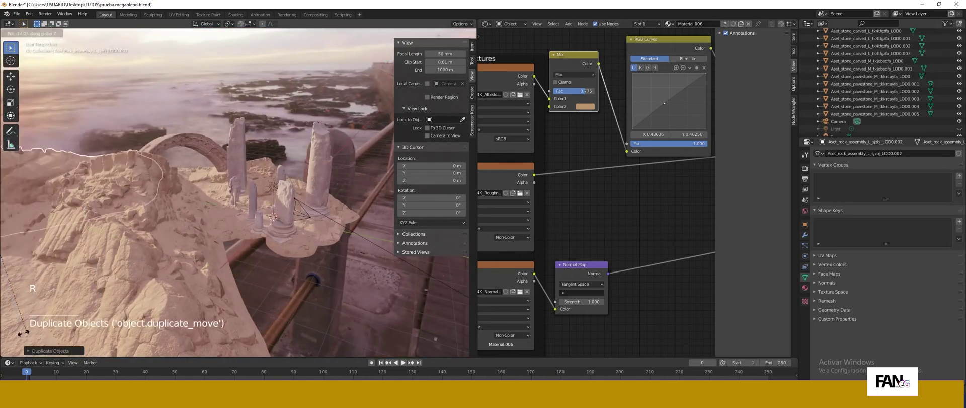
pyautogui.click(297, 222)
# - Move the large rock copy into the background behind the arch and statue, and tilt it with a free trackball rotation
pyautogui.moveTo(297, 221); pyautogui.dragTo(193, 226, button='middle')
pyautogui.press('g')
pyautogui.moveTo(213, 150); pyautogui.dragTo(233, 152, button='middle')
pyautogui.click(259, 151)
pyautogui.press('g')
pyautogui.click(254, 159)
pyautogui.scroll(5, 230, 168)
pyautogui.scroll(2, 227, 181)
pyautogui.press('r')
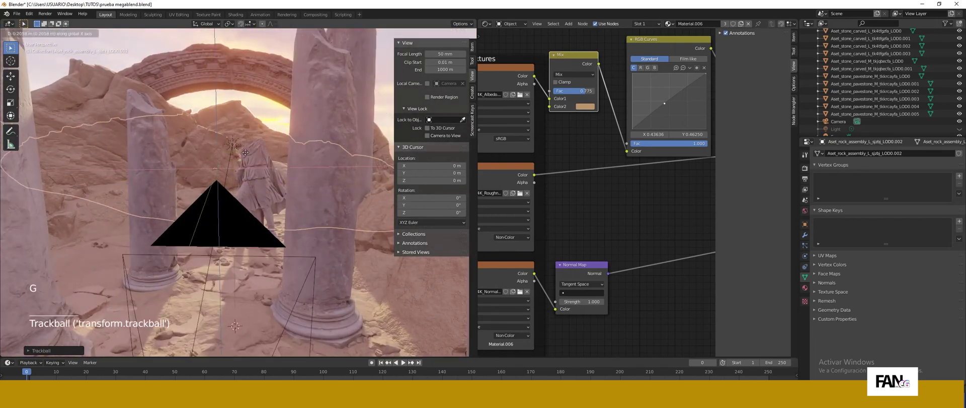
pyautogui.moveTo(266, 152); pyautogui.dragTo(270, 152, button='middle')
pyautogui.click(271, 152)
pyautogui.moveTo(271, 152); pyautogui.dragTo(327, 250, button='middle')
pyautogui.click(291, 149)
pyautogui.click(295, 187)
# - Add a cube, then scale and move it until it encloses the whole scene
pyautogui.scroll(-6, 295, 187)
pyautogui.scroll(-5, 261, 226)
pyautogui.hotkey('shift', 'a')
pyautogui.moveTo(240, 134)
pyautogui.click(294, 141)
pyautogui.press('s')
pyautogui.click(258, 235)
pyautogui.scroll(-2, 327, 250)
pyautogui.press('g')
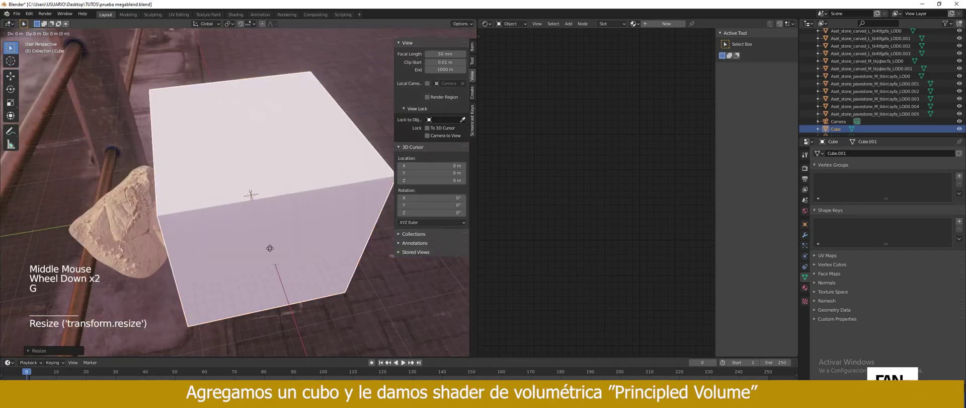
pyautogui.click(197, 253)
pyautogui.press('s')
pyautogui.click(222, 262)
pyautogui.moveTo(222, 262); pyautogui.dragTo(171, 240, button='middle')
# - Give the cube a new material, replacing the Principled BSDF with a Principled Volume connected to the output's Volume
pyautogui.click(667, 23)
pyautogui.click(566, 109)
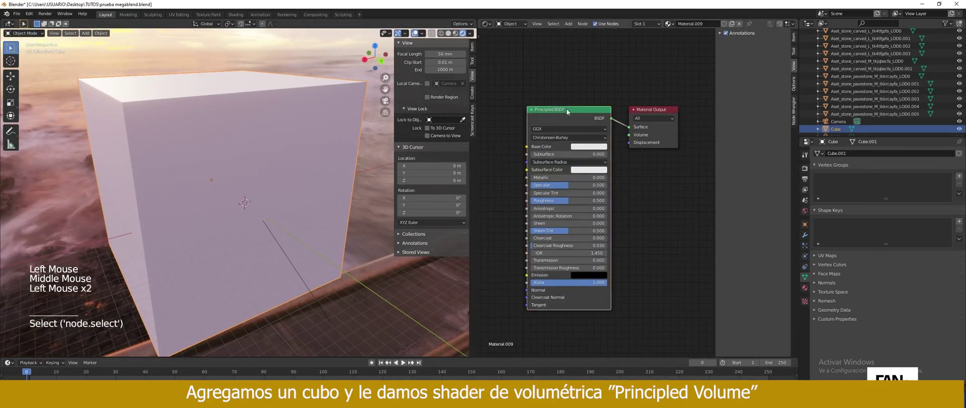
pyautogui.press('Delete')
pyautogui.hotkey('shift', 'a')
pyautogui.click(552, 159)
pyautogui.click(554, 132)
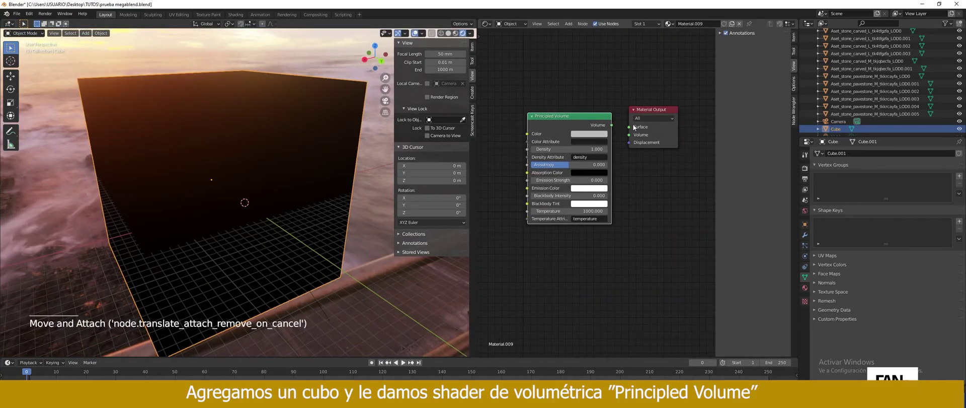
pyautogui.moveTo(611, 125); pyautogui.dragTo(629, 134)
# - Set the Principled Volume's density to 0.2 and tint its color pale yellow-green while viewing through the camera
pyautogui.click(569, 150)
pyautogui.write('0.2')
pyautogui.press('Return')
pyautogui.scroll(9, 218, 222)
pyautogui.moveTo(218, 221); pyautogui.dragTo(220, 215, button='middle')
pyautogui.press('KP_0')
pyautogui.moveTo(587, 64); pyautogui.dragTo(601, 61)
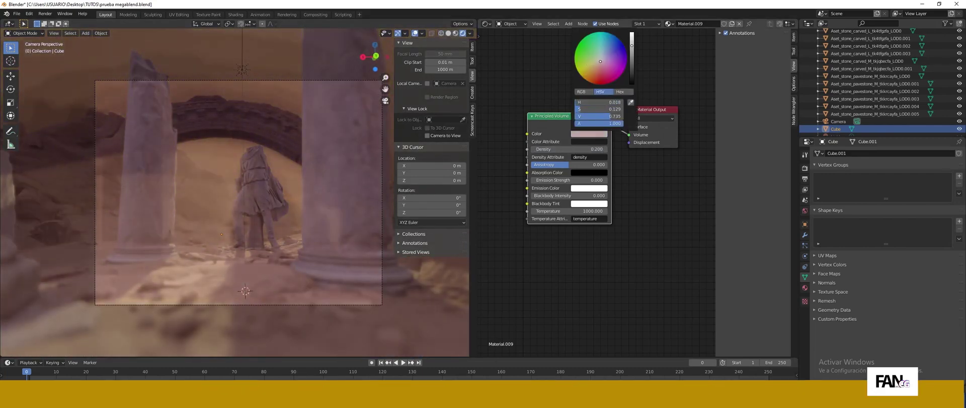
# - Add a ColorRamp node and connect its Color output to the Principled Volume's Density
pyautogui.moveTo(480, 198); pyautogui.dragTo(546, 183, button='middle')
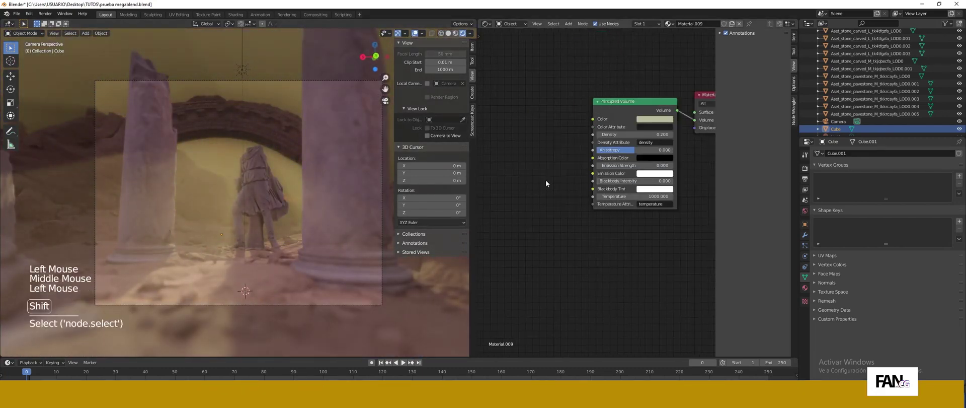
pyautogui.press('Return')
pyautogui.click(486, 128)
pyautogui.moveTo(562, 125); pyautogui.dragTo(593, 135)
pyautogui.moveTo(571, 175); pyautogui.dragTo(652, 181, button='middle')
pyautogui.scroll(-1, 651, 182)
pyautogui.click(516, 201)
pyautogui.moveTo(515, 200); pyautogui.dragTo(561, 201, button='middle')
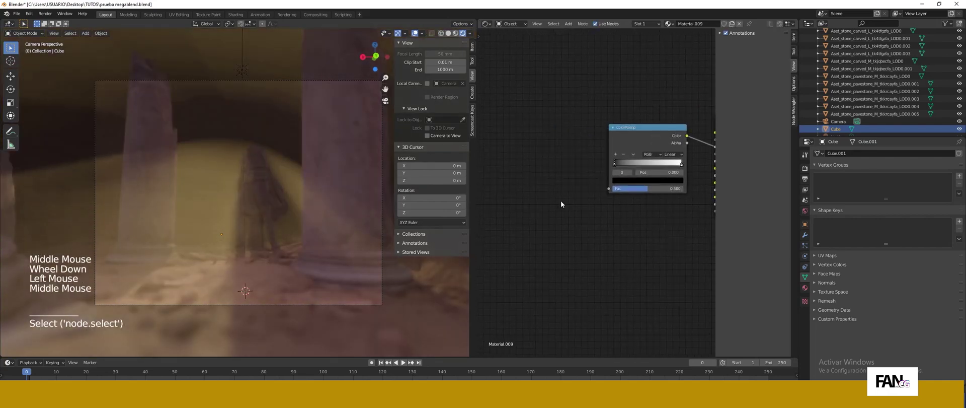
# - Add a Noise Texture node and connect its Fac output to the ColorRamp's Fac input
pyautogui.write('oise')
pyautogui.press('Return')
pyautogui.click(536, 131)
pyautogui.moveTo(562, 134); pyautogui.dragTo(609, 188)
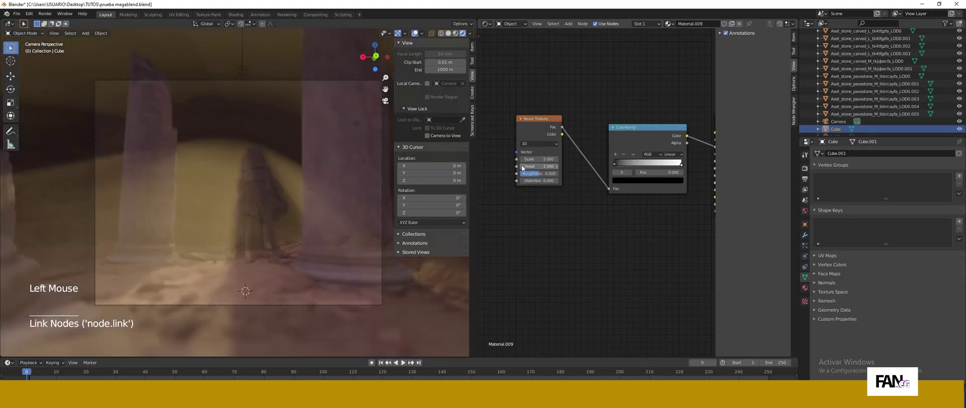
# - Set the Noise Texture's detail to 5.2, move the ColorRamp's black stop to 0.477 and reduce the noise scale
pyautogui.hotkey('ctrl', 'z')
pyautogui.moveTo(539, 159)
pyautogui.mouseDown()
pyautogui.moveTo(636, 158)
pyautogui.moveTo(555, 166)
pyautogui.mouseUp()
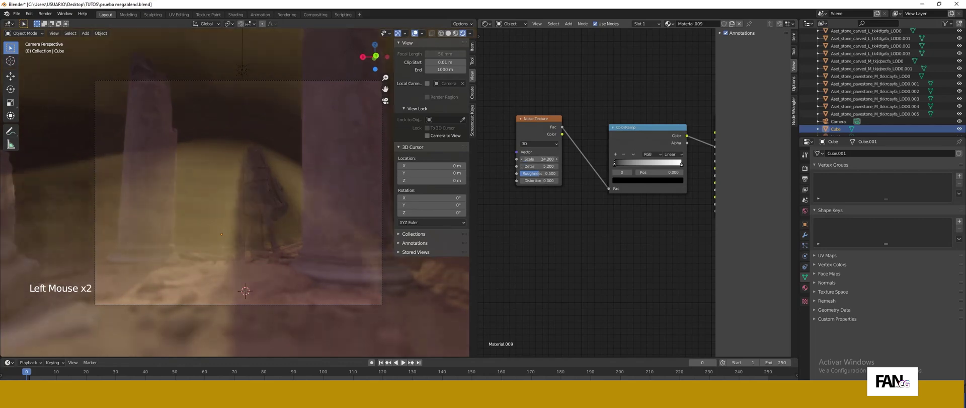
pyautogui.moveTo(615, 163); pyautogui.dragTo(650, 169)
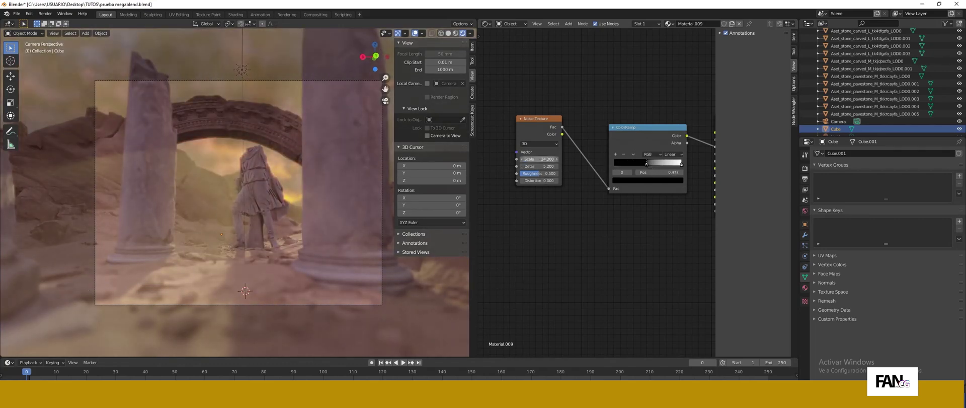
pyautogui.moveTo(539, 159); pyautogui.dragTo(478, 159)
# - Tint the Principled Volume's color pale purple
pyautogui.moveTo(679, 151); pyautogui.dragTo(496, 189, button='middle')
pyautogui.click(592, 170)
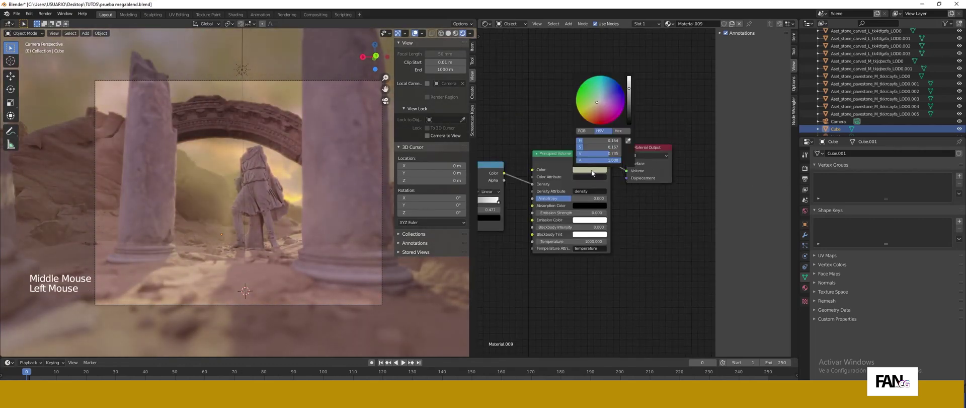
pyautogui.moveTo(599, 104); pyautogui.dragTo(604, 96)
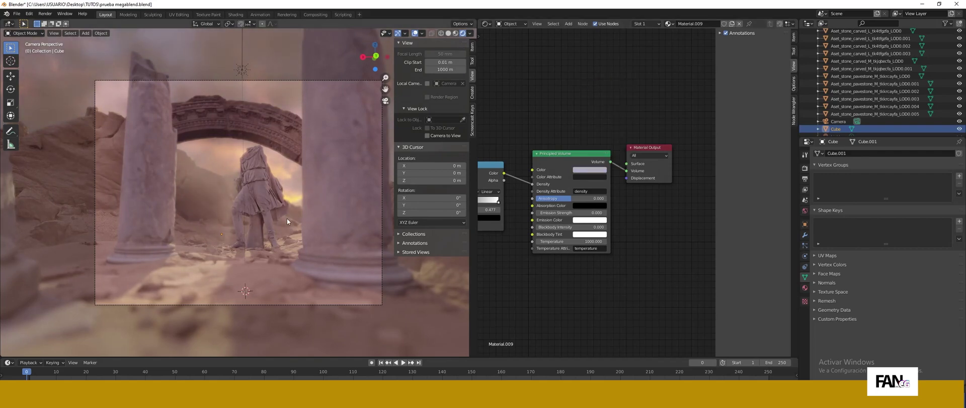
# - Switch the Noise Texture to 4D and add Mapping and Texture Coordinate nodes feeding its Vector input
pyautogui.moveTo(564, 202); pyautogui.dragTo(629, 201, button='middle')
pyautogui.scroll(-3, 629, 202)
pyautogui.moveTo(629, 201); pyautogui.dragTo(629, 197, button='middle')
pyautogui.click(606, 176)
pyautogui.scroll(2, 606, 176)
pyautogui.click(605, 130)
pyautogui.moveTo(605, 130); pyautogui.dragTo(595, 136)
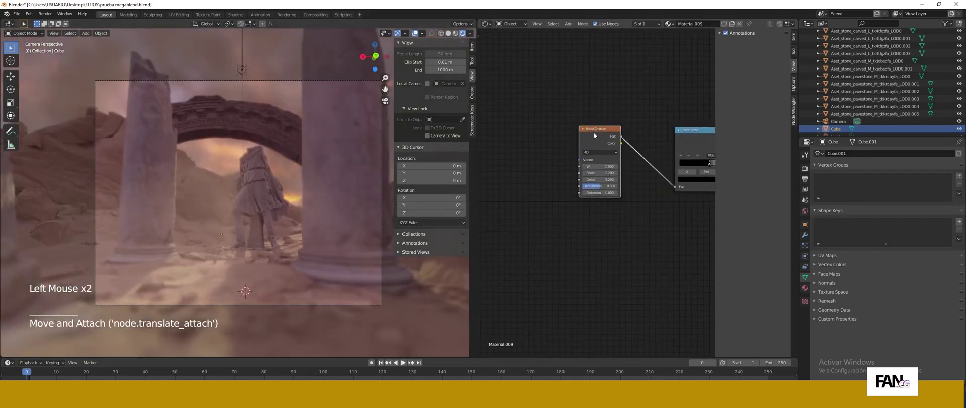
pyautogui.hotkey('ctrl', 't')
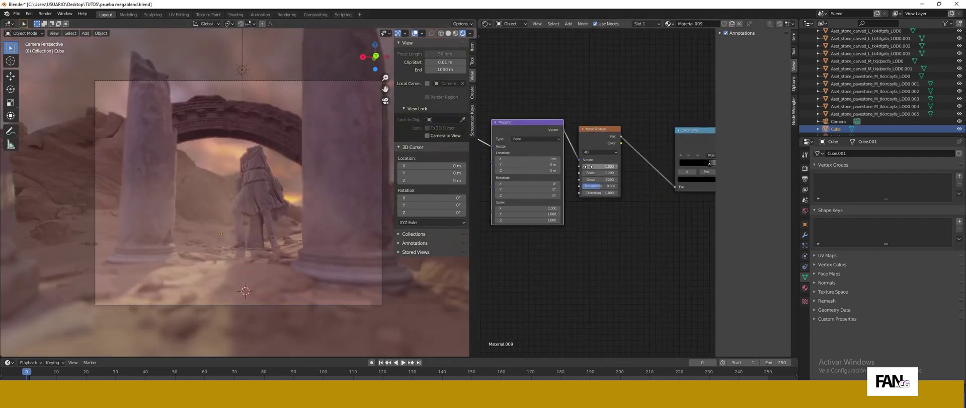
pyautogui.moveTo(588, 167); pyautogui.dragTo(624, 166)
pyautogui.hotkey('ctrl', 'z')
# - Lock the camera to the view and slightly adjust its framing of the statue and arch
pyautogui.moveTo(254, 212)
pyautogui.keyDown('ctrl'); pyautogui.mouseDown(button='middle')
pyautogui.moveTo(251, 233)
pyautogui.moveTo(254, 211)
pyautogui.moveTo(41, 273)
pyautogui.moveTo(261, 214)
pyautogui.mouseUp(button='middle'); pyautogui.keyUp('ctrl')
pyautogui.click(427, 135)
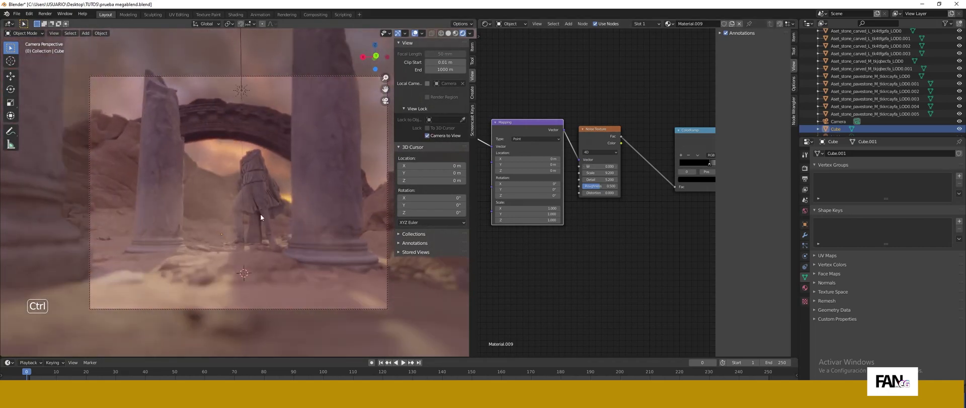
# - Set the render's volumetrics tile size to 4 px
pyautogui.click(805, 168)
pyautogui.scroll(-3, 832, 303)
pyautogui.scroll(5, 833, 303)
pyautogui.click(901, 193)
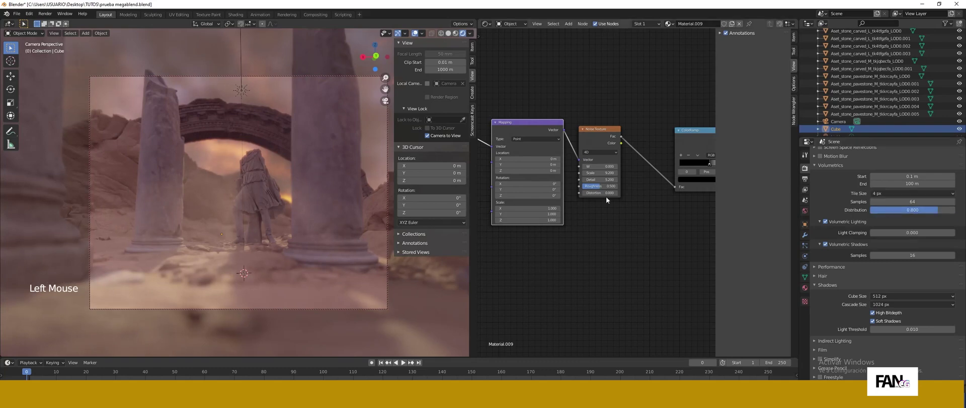
# - Set the Noise Texture's scale to 3.6 and detail to 7.7, and undo the trial change of its W value
pyautogui.moveTo(654, 223); pyautogui.dragTo(643, 266, button='middle')
pyautogui.scroll(5, 578, 252)
pyautogui.moveTo(566, 192); pyautogui.dragTo(538, 192)
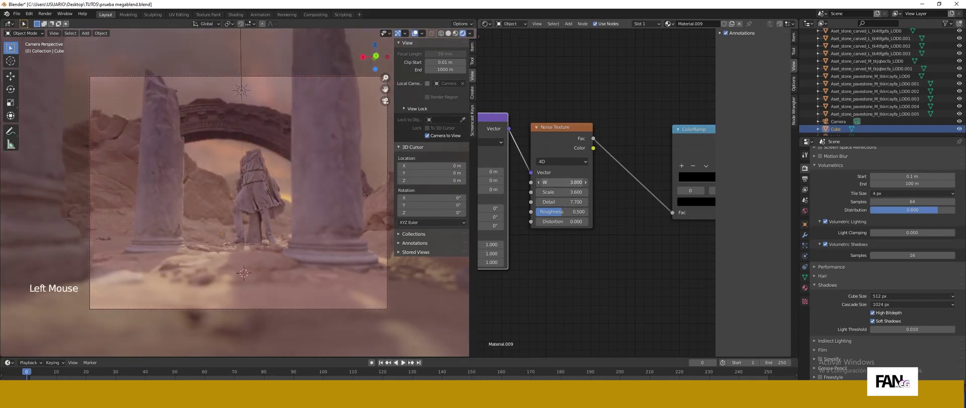
pyautogui.hotkey('ctrl', 'z')
# - Try shifting the fog noise with the Mapping node's location values, and undo the changes
pyautogui.moveTo(434, 183); pyautogui.dragTo(542, 182, button='middle')
pyautogui.moveTo(542, 181); pyautogui.dragTo(573, 188)
pyautogui.hotkey('ctrl', 'z')
pyautogui.hotkey('ctrl', 'z')
pyautogui.hotkey('ctrl', 'z')
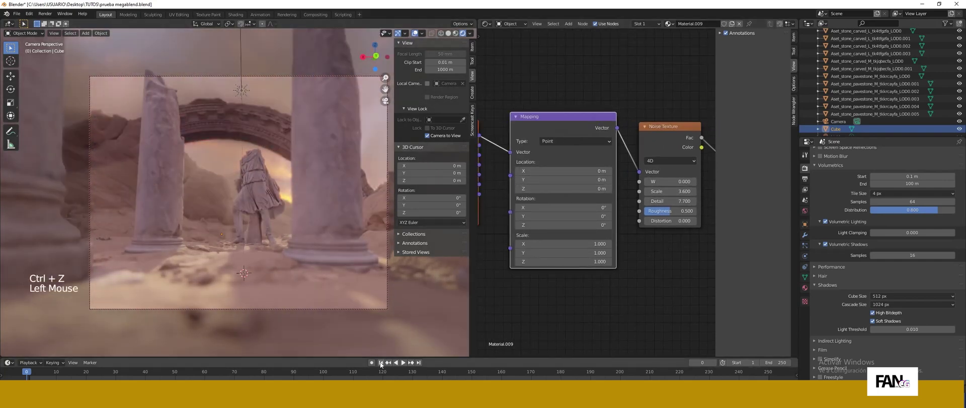
# - Animate the fog by keyframing the Mapping location at frame 1 and a shifted X location at frame 160, and play it back
pyautogui.rightClick(604, 171)
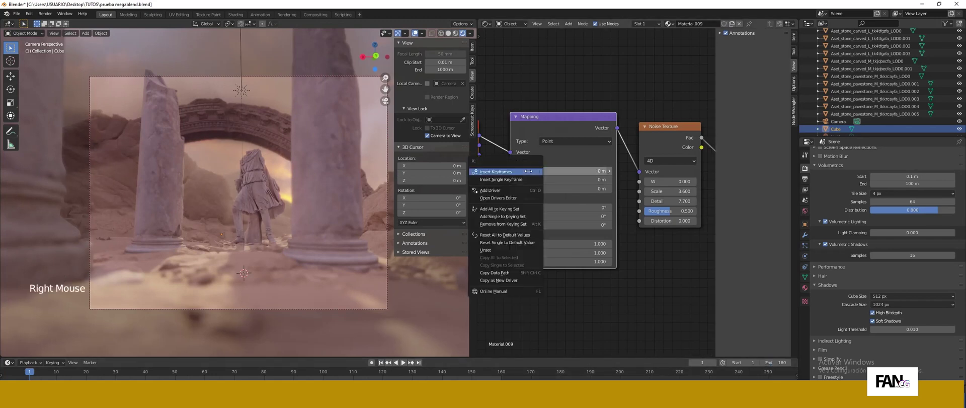
pyautogui.click(539, 172)
pyautogui.hotkey('shift', 'Right')
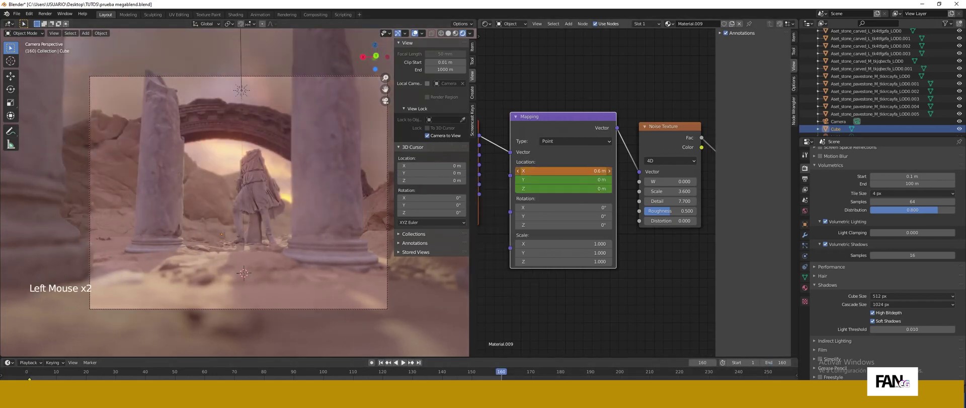
pyautogui.click(403, 363)
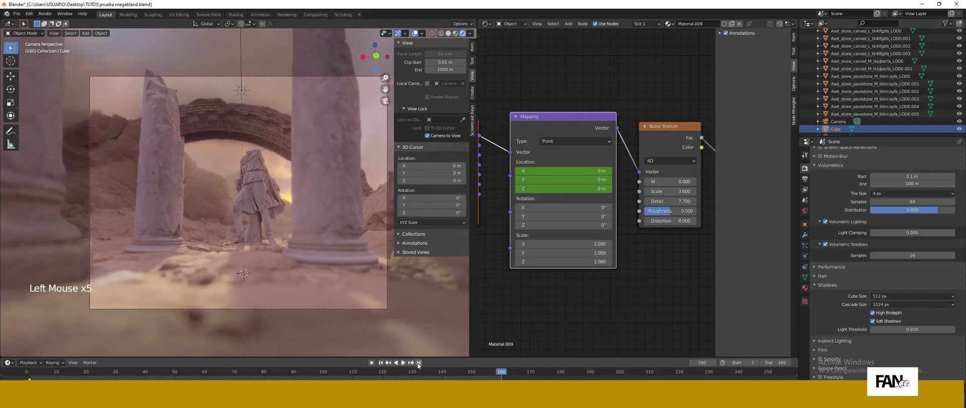
pyautogui.moveTo(563, 171); pyautogui.dragTo(579, 170)
pyautogui.rightClick(578, 171)
pyautogui.click(573, 172)
pyautogui.click(403, 362)
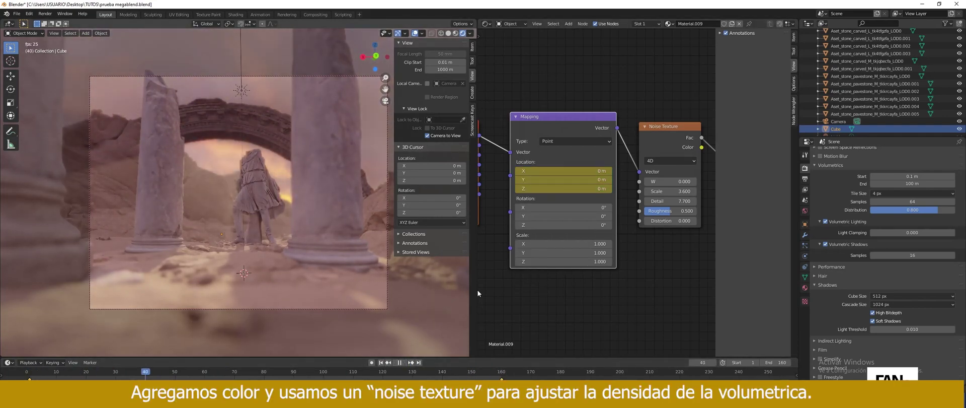
# - Change the Principled Volume's color to a pale pinkish grey
pyautogui.moveTo(619, 282); pyautogui.dragTo(481, 287, button='middle')
pyautogui.click(652, 159)
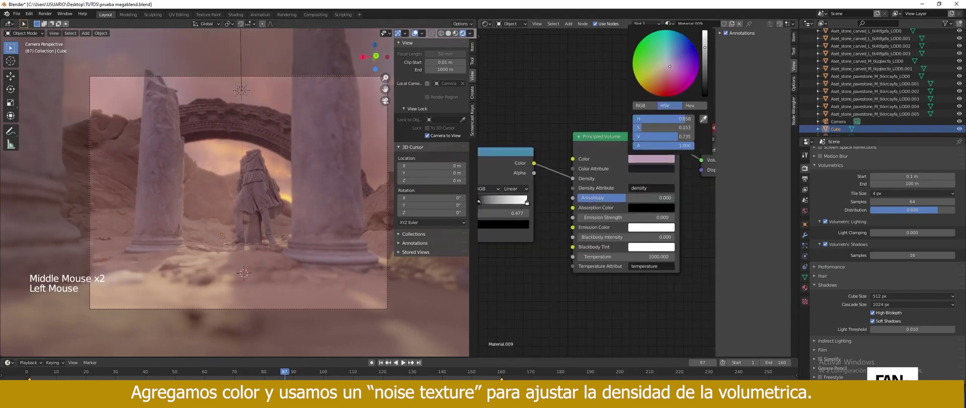
pyautogui.moveTo(670, 66); pyautogui.dragTo(664, 62)
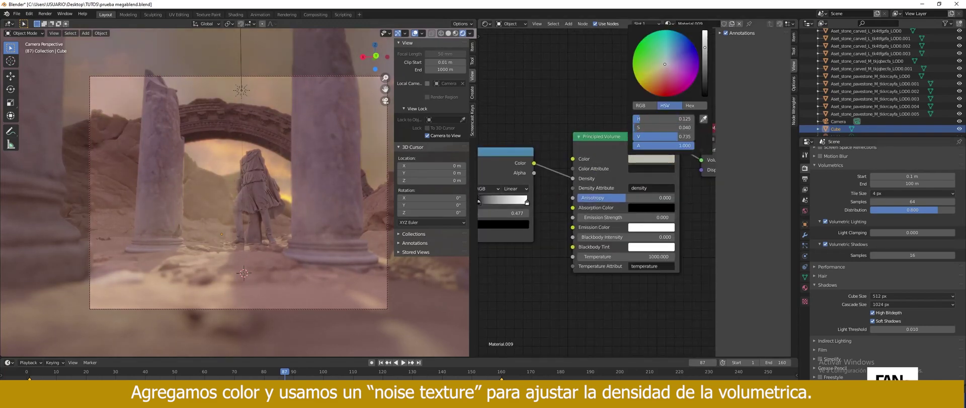
pyautogui.moveTo(670, 61); pyautogui.dragTo(666, 65)
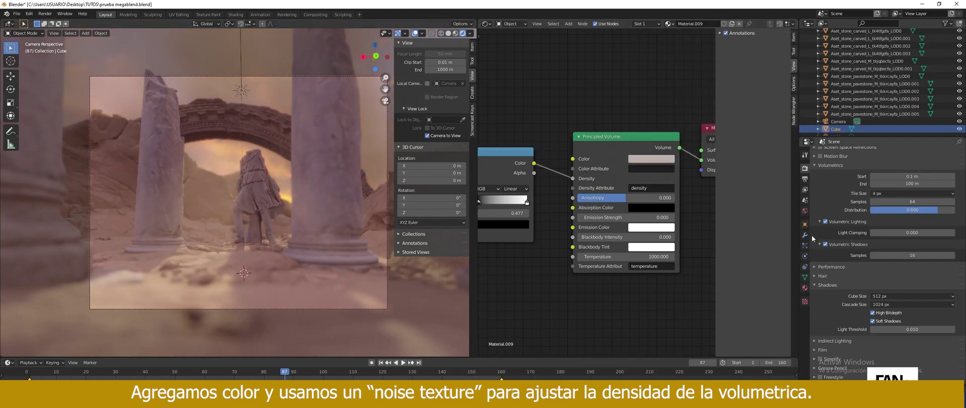
# - Select the Sun light and raise its strength to about 46.4
pyautogui.scroll(-5, 841, 121)
pyautogui.click(835, 129)
pyautogui.click(805, 256)
pyautogui.click(894, 203)
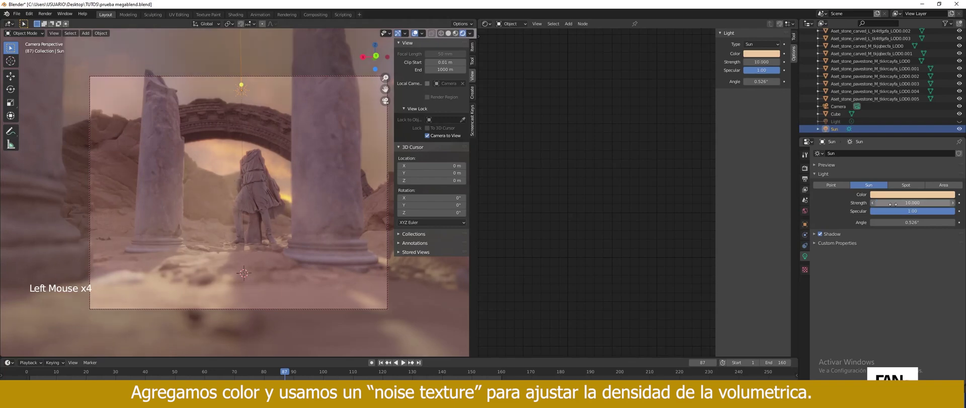
pyautogui.write('100')
pyautogui.press('Return')
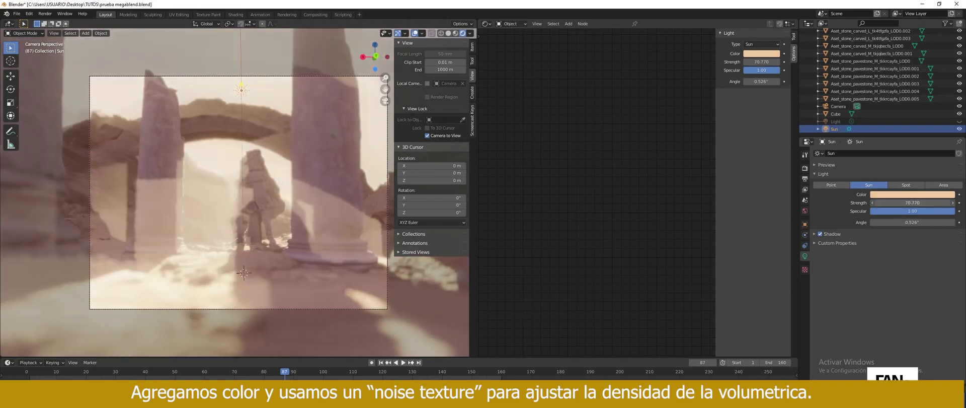
# - With auto keying on, keyframe a low, pulled-back camera view among the columns at frame 1 and preview the motion
pyautogui.click(378, 362)
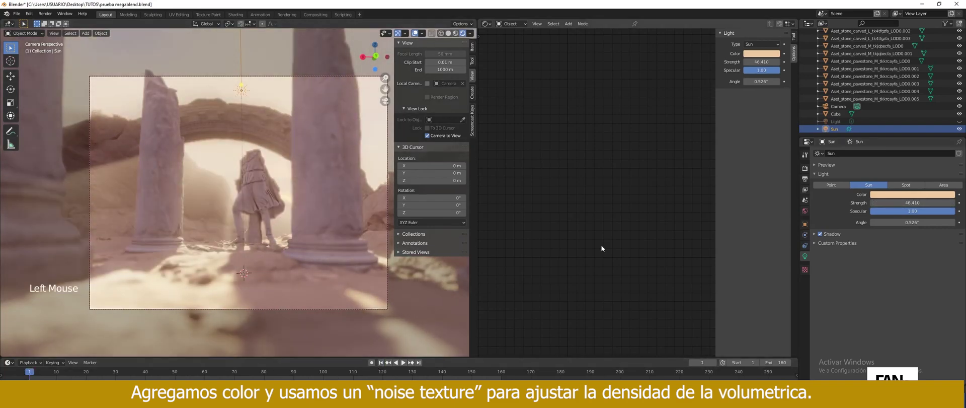
pyautogui.click(839, 106)
pyautogui.keyDown('ctrl'); pyautogui.moveTo(281, 246); pyautogui.dragTo(274, 276, button='middle'); pyautogui.keyUp('ctrl')
pyautogui.keyDown('shift'); pyautogui.moveTo(274, 276); pyautogui.dragTo(222, 241, button='middle'); pyautogui.keyUp('shift')
pyautogui.click(419, 362)
pyautogui.moveTo(221, 241); pyautogui.dragTo(271, 266, button='middle')
pyautogui.click(403, 363)
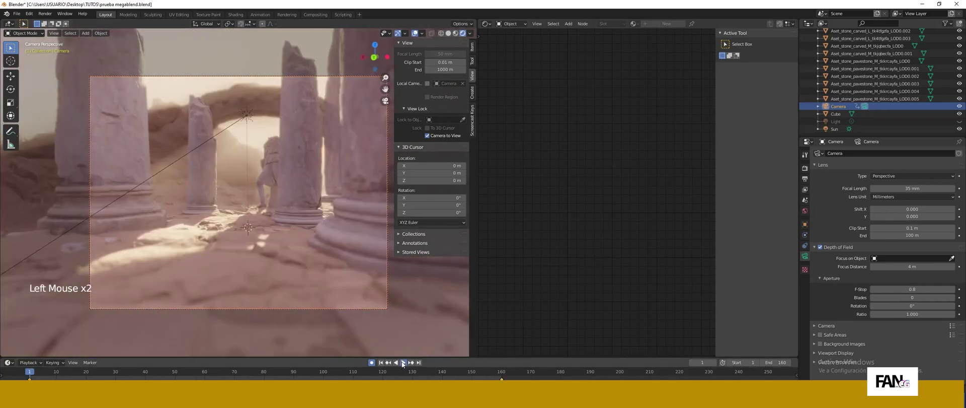
pyautogui.click(402, 362)
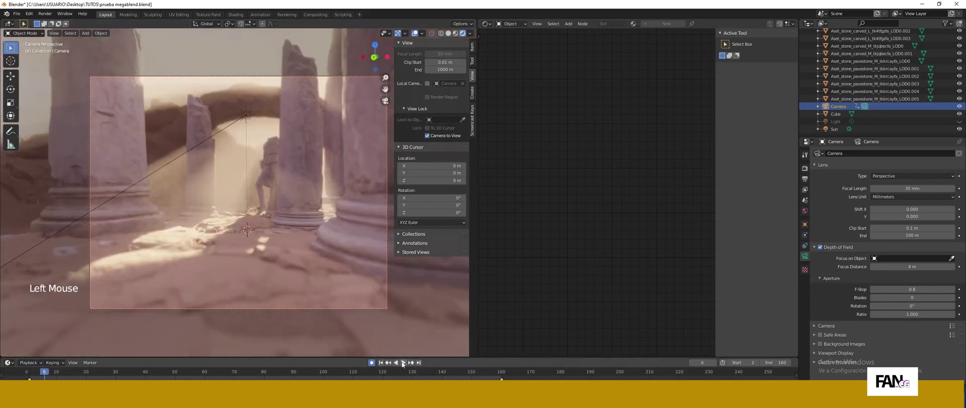
# - Keyframe a closer camera view of the statue under the arch at frame 160 and play the camera move
pyautogui.click(419, 362)
pyautogui.keyDown('ctrl'); pyautogui.moveTo(251, 290); pyautogui.dragTo(258, 285, button='middle'); pyautogui.keyUp('ctrl')
pyautogui.keyDown('shift'); pyautogui.moveTo(258, 285); pyautogui.dragTo(254, 254, button='middle'); pyautogui.keyUp('shift')
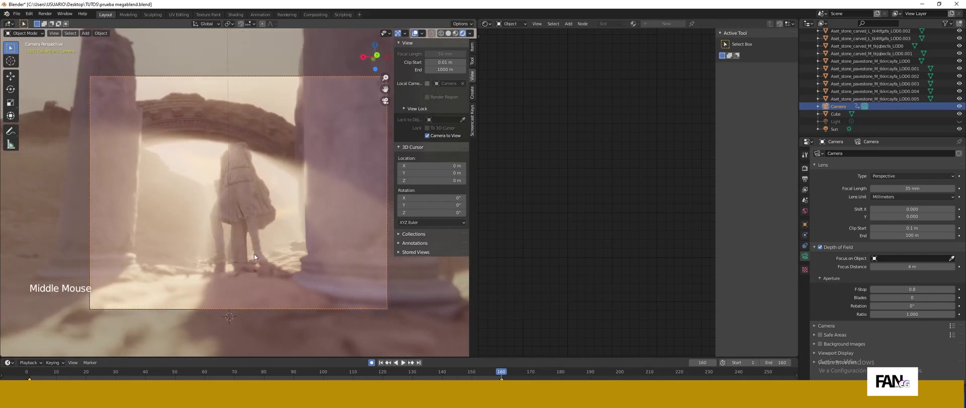
pyautogui.click(402, 362)
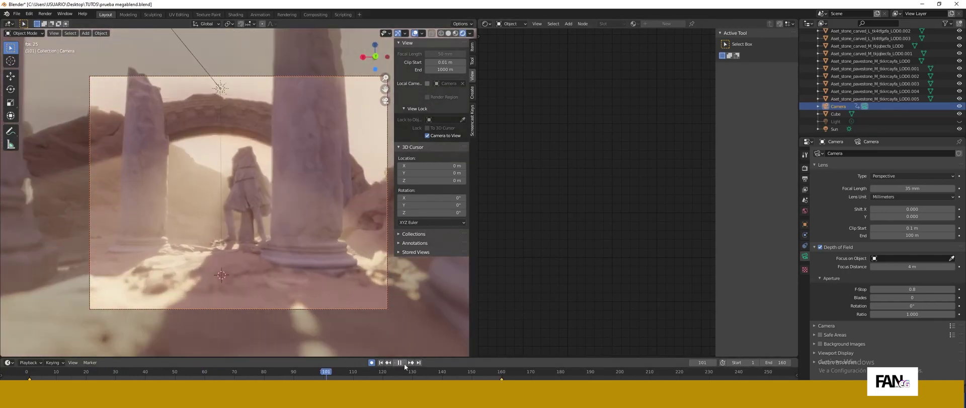
pyautogui.click(404, 364)
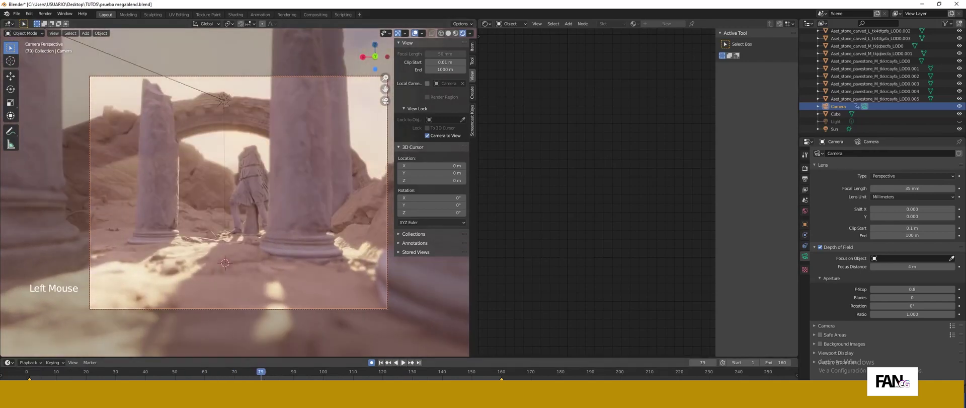
# - Render a test still at frame 63 to examine the fog and light rays, and close the render
pyautogui.click(214, 373)
pyautogui.press('F12')
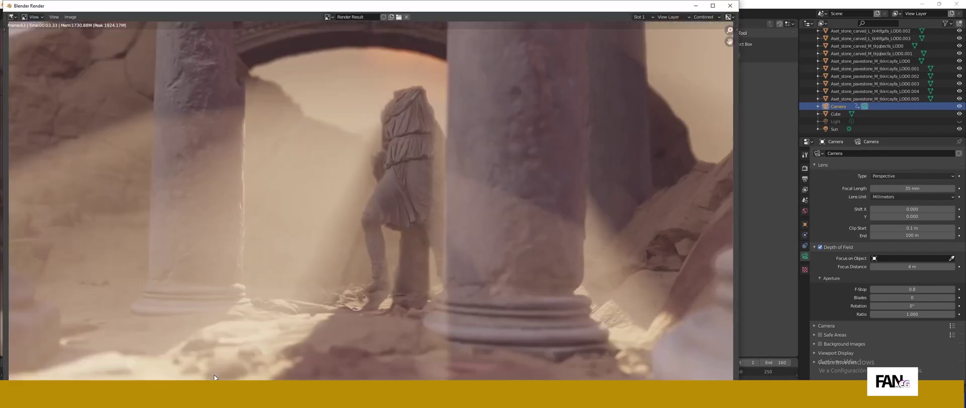
pyautogui.click(731, 5)
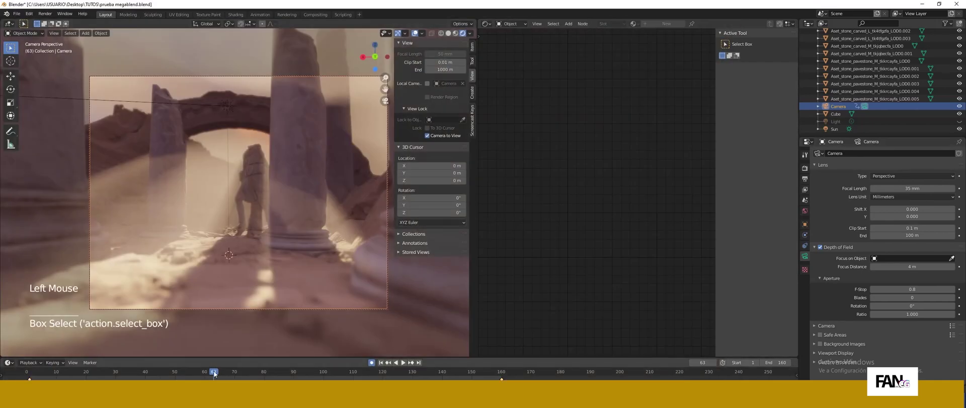
pyautogui.moveTo(214, 373); pyautogui.dragTo(211, 373)
# - Select the fog cube, set the Principled Volume's anisotropy to 0.264 and move the ColorRamp node clear above it
pyautogui.click(359, 181)
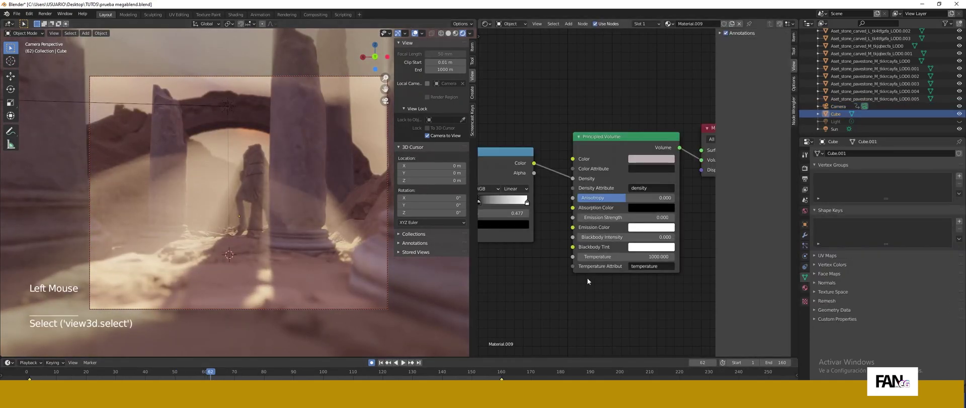
pyautogui.moveTo(587, 278); pyautogui.dragTo(597, 270, button='middle')
pyautogui.scroll(-4, 602, 264)
pyautogui.moveTo(601, 265); pyautogui.dragTo(612, 251, button='middle')
pyautogui.moveTo(636, 197); pyautogui.dragTo(645, 197)
pyautogui.moveTo(545, 163); pyautogui.dragTo(521, 110)
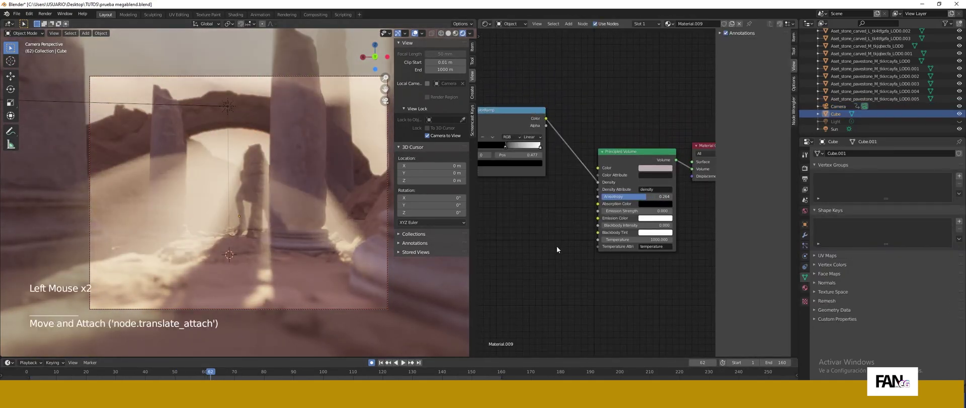
# - Drive the Principled Volume's Anisotropy with a Gradient Texture set to Spherical and fed by the texture coordinates
pyautogui.moveTo(598, 206); pyautogui.dragTo(598, 197)
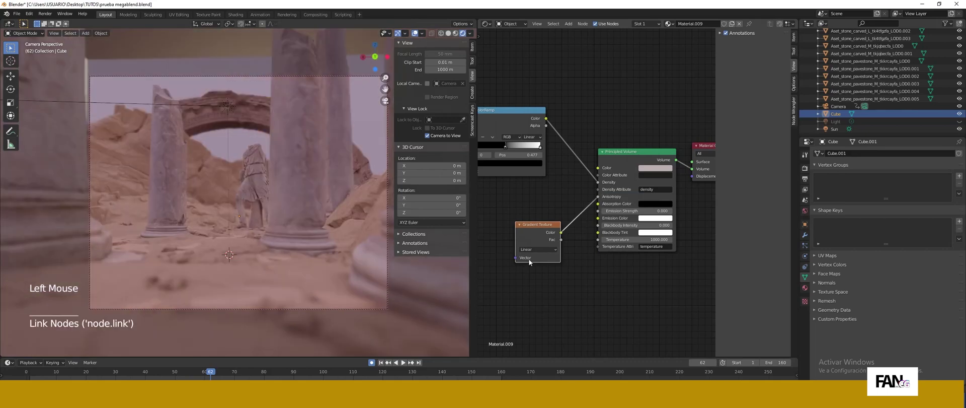
pyautogui.moveTo(530, 262); pyautogui.dragTo(652, 226, button='middle')
pyautogui.scroll(-3, 651, 226)
pyautogui.moveTo(641, 222); pyautogui.dragTo(524, 149)
pyautogui.moveTo(654, 224); pyautogui.dragTo(579, 255, button='middle')
pyautogui.scroll(3, 579, 255)
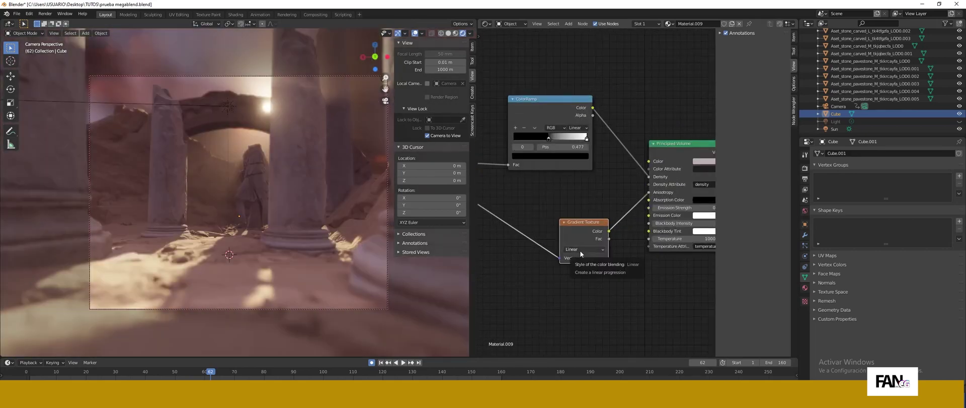
pyautogui.click(580, 249)
pyautogui.click(580, 288)
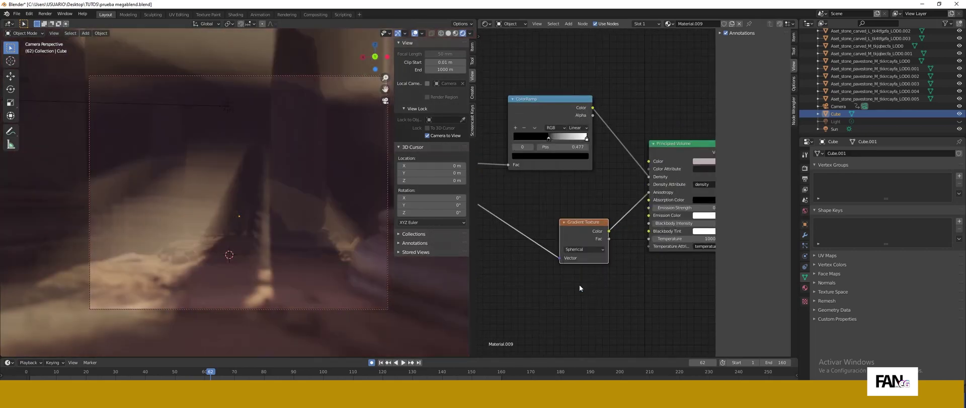
# - Insert a ColorRamp between the Gradient Texture and Anisotropy, running from white at 0.1 to black, and play the animation
pyautogui.moveTo(592, 222); pyautogui.dragTo(545, 236)
pyautogui.press('Return')
pyautogui.click(594, 217)
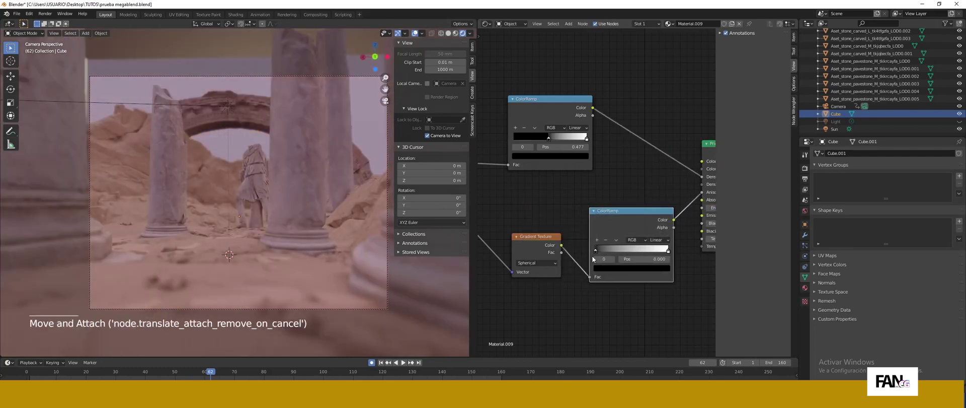
pyautogui.moveTo(597, 251)
pyautogui.mouseDown()
pyautogui.moveTo(667, 254)
pyautogui.moveTo(600, 251)
pyautogui.mouseUp()
pyautogui.click(404, 362)
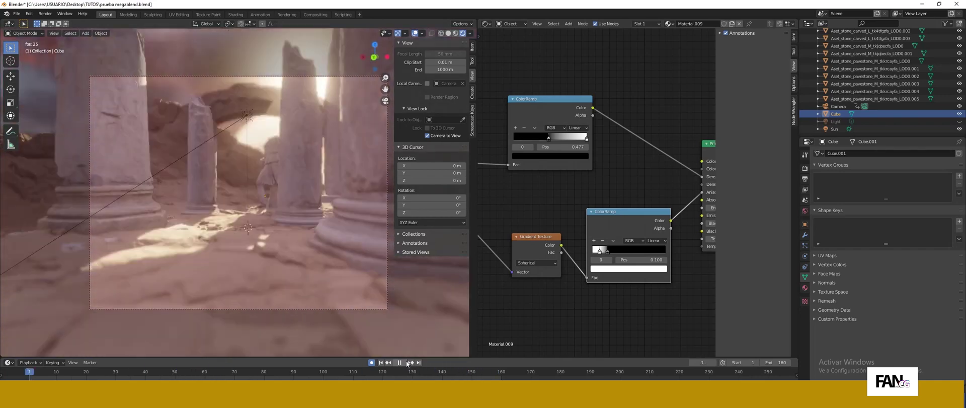
# - Pause playback, spread the anisotropy ColorRamp's stops to the ramp's ends with white at 0, and try a test render
pyautogui.click(404, 363)
pyautogui.moveTo(600, 251); pyautogui.dragTo(592, 252)
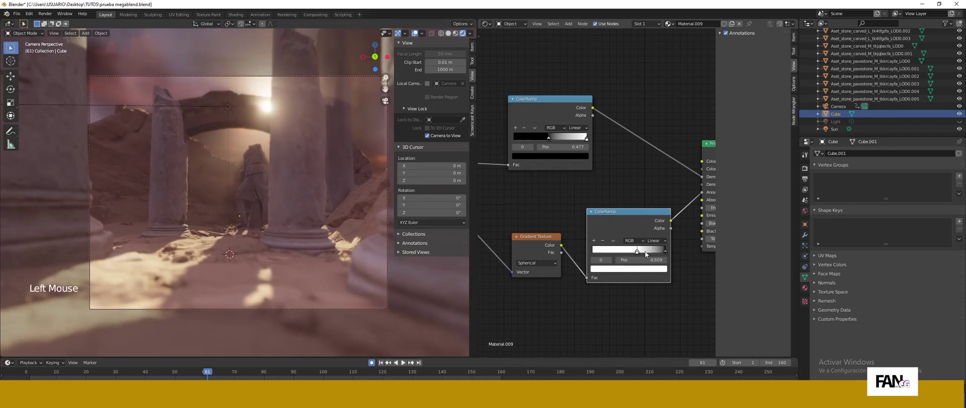
pyautogui.moveTo(646, 254); pyautogui.dragTo(659, 254)
pyautogui.press('F12')
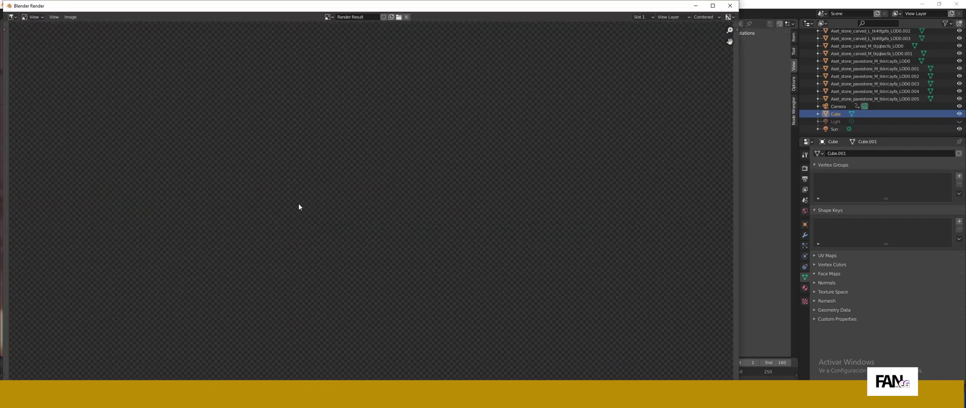
pyautogui.press('Escape')
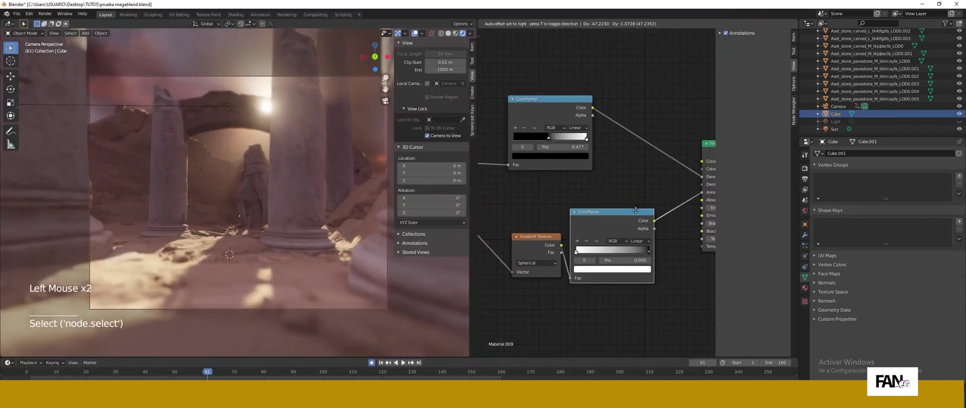
# - Delete the ColorRamp and Gradient Texture nodes that drive the Principled Volume's anisotropy
pyautogui.press('Delete')
pyautogui.click(536, 236)
pyautogui.press('Delete')
pyautogui.moveTo(604, 252); pyautogui.dragTo(509, 252, button='middle')
# - Return to frame 1 and render a test still to examine the fog
pyautogui.click(382, 362)
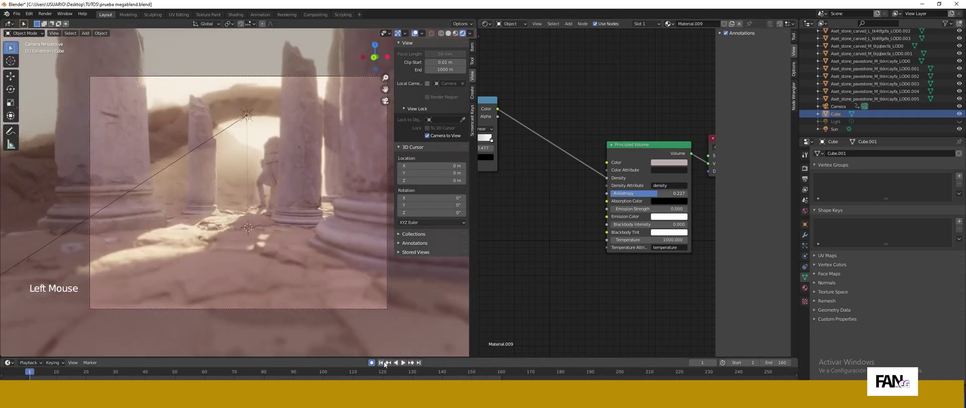
pyautogui.press('F12')
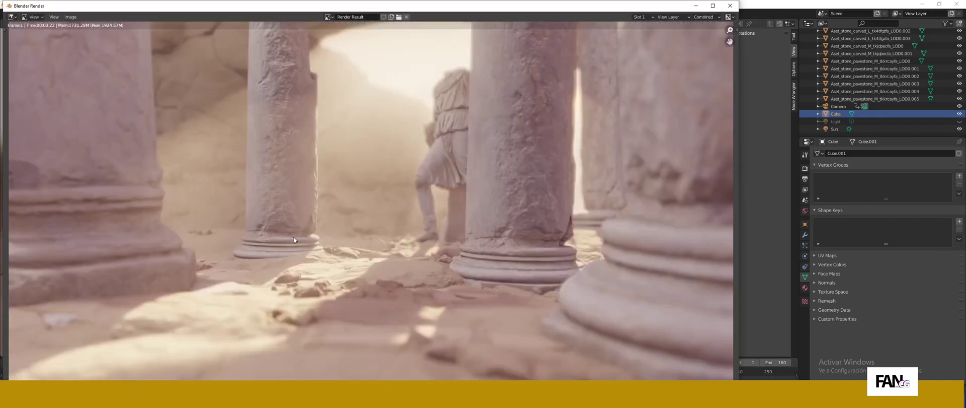
pyautogui.press('Home')
# - Set the output's Y resolution to 2000 px and select the camera with its whole frame in view
pyautogui.click(805, 189)
pyautogui.click(806, 179)
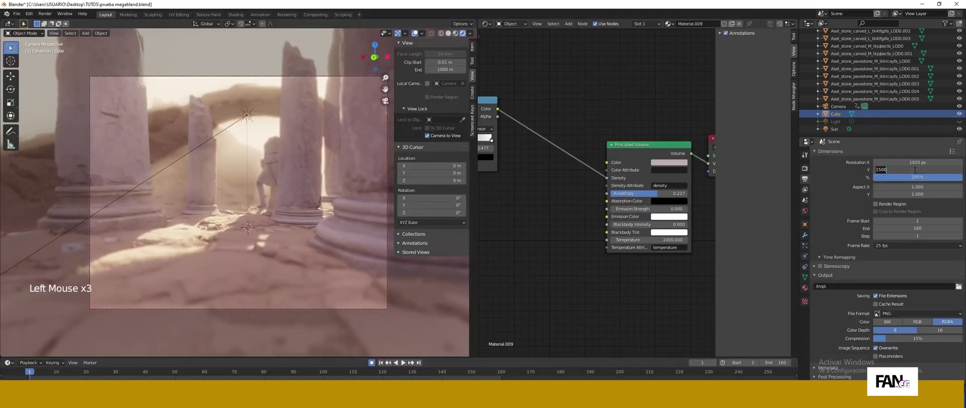
pyautogui.press('Return')
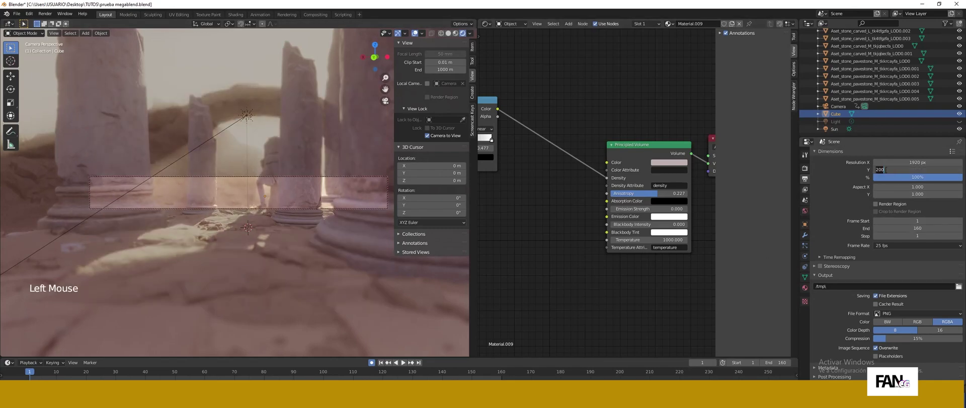
pyautogui.write('0')
pyautogui.press('Return')
pyautogui.click(838, 106)
pyautogui.keyDown('shift'); pyautogui.moveTo(252, 207); pyautogui.dragTo(261, 228, button='middle'); pyautogui.keyUp('shift')
pyautogui.keyDown('shift'); pyautogui.moveTo(262, 229); pyautogui.dragTo(297, 219, button='middle'); pyautogui.keyUp('shift')
pyautogui.scroll(-9, 618, 169)
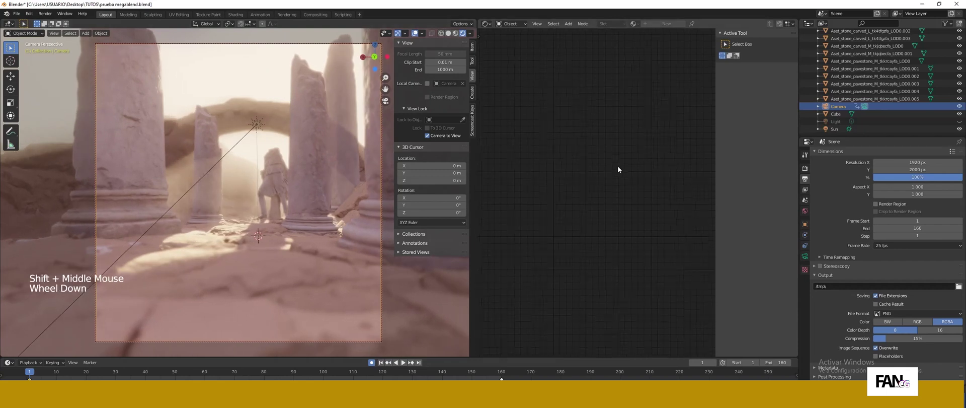
# - Select the fog cube and adjust its density ColorRamp, moving the black stop to 0.359 and darkening the white stop to grey
pyautogui.click(292, 116)
pyautogui.scroll(3, 595, 188)
pyautogui.moveTo(596, 188); pyautogui.dragTo(575, 248, button='middle')
pyautogui.scroll(6, 574, 248)
pyautogui.moveTo(575, 248); pyautogui.dragTo(712, 234, button='middle')
pyautogui.scroll(2, 622, 242)
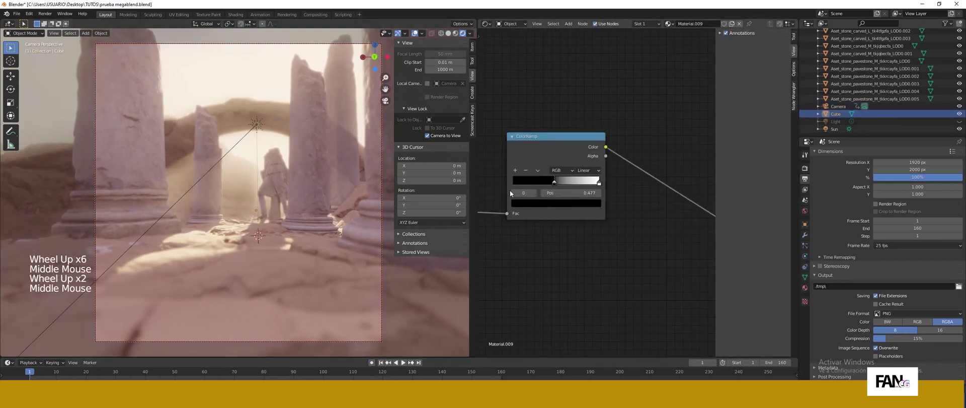
pyautogui.moveTo(557, 182); pyautogui.dragTo(548, 180)
pyautogui.click(599, 182)
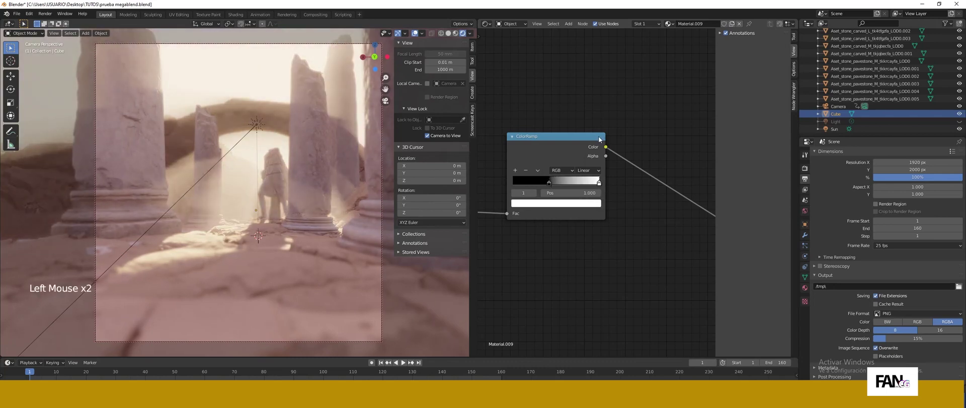
pyautogui.click(556, 203)
pyautogui.moveTo(583, 95); pyautogui.dragTo(582, 120)
pyautogui.click(551, 182)
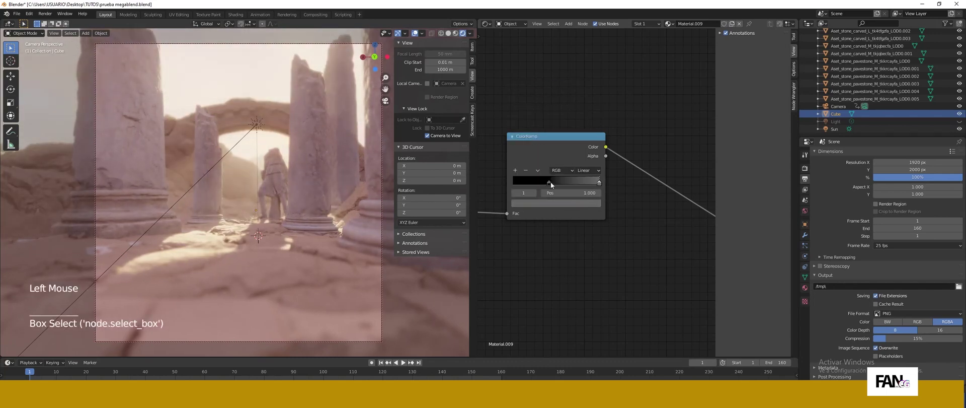
pyautogui.moveTo(551, 182)
pyautogui.mouseDown()
pyautogui.moveTo(530, 182)
pyautogui.moveTo(544, 182)
pyautogui.mouseUp()
# - Play the animation, stop at frame 71 and render a test still to examine the fog
pyautogui.click(404, 362)
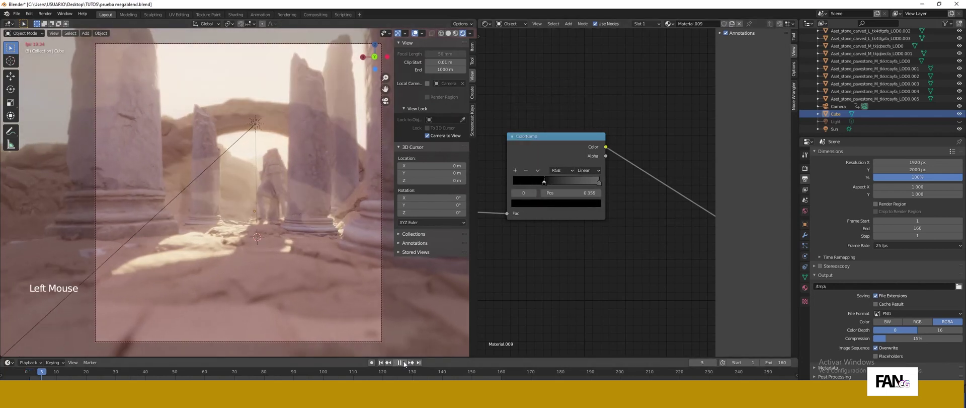
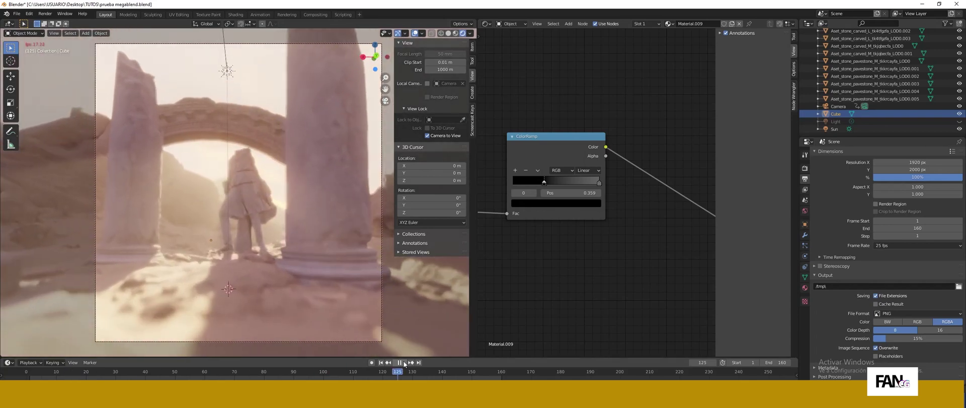
pyautogui.click(349, 262)
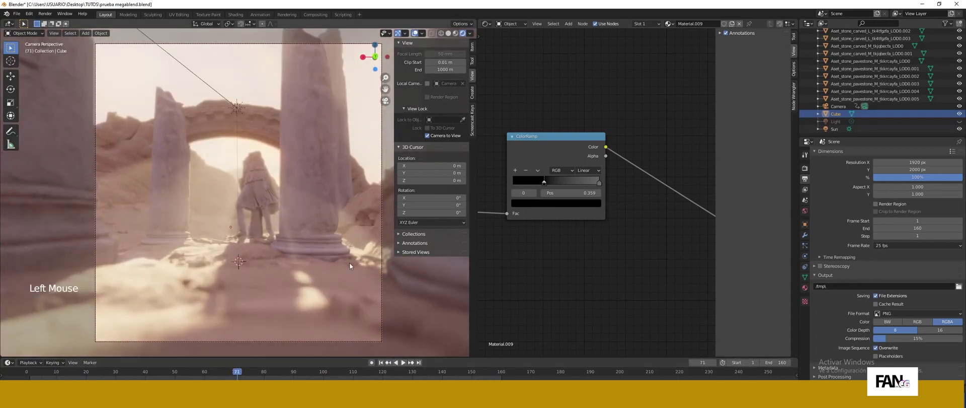
pyautogui.press('F12')
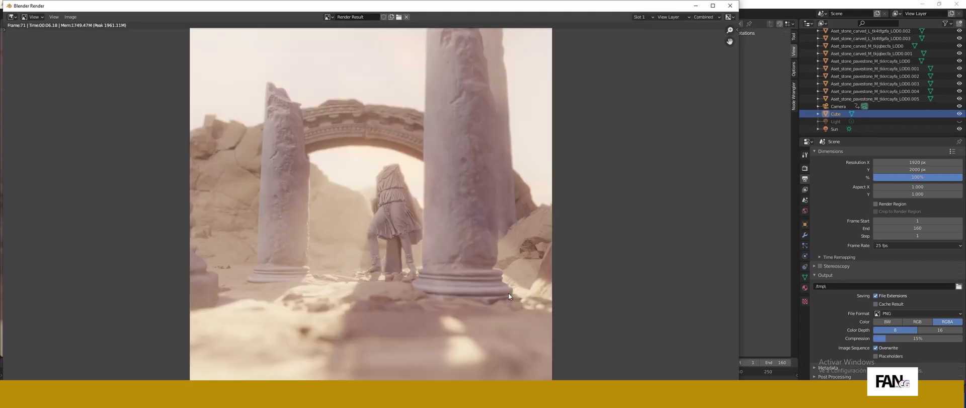
pyautogui.click(775, 230)
# - Rotate the Sun to X 66°, Y -47.8° and Z 8.9°, checking the shadows through the animation
pyautogui.click(835, 129)
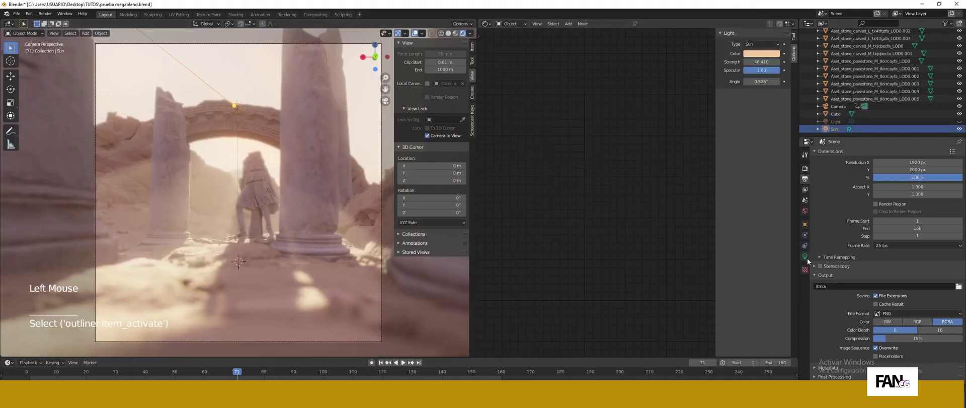
pyautogui.click(806, 257)
pyautogui.click(805, 225)
pyautogui.moveTo(898, 200)
pyautogui.mouseDown()
pyautogui.moveTo(911, 199)
pyautogui.moveTo(881, 191)
pyautogui.moveTo(898, 207)
pyautogui.moveTo(882, 207)
pyautogui.moveTo(924, 215)
pyautogui.moveTo(911, 200)
pyautogui.moveTo(889, 200)
pyautogui.moveTo(936, 201)
pyautogui.moveTo(898, 208)
pyautogui.mouseUp()
pyautogui.click(381, 362)
pyautogui.moveTo(29, 374); pyautogui.dragTo(552, 375)
pyautogui.click(381, 362)
pyautogui.click(402, 362)
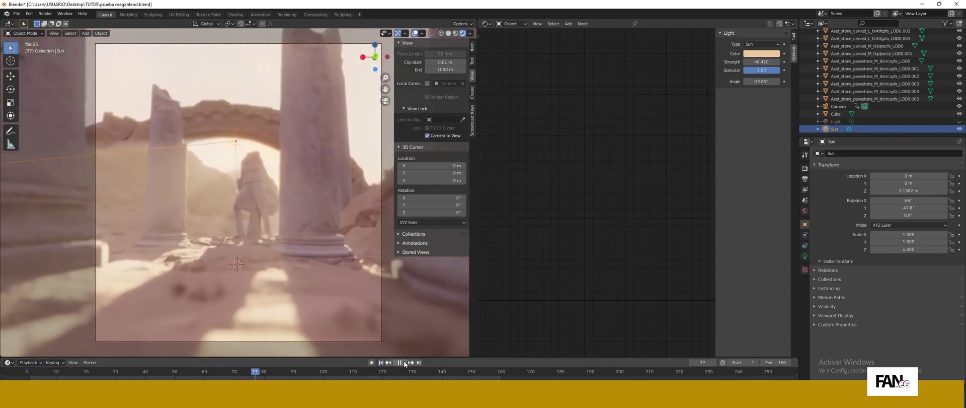
# - Switch the shader editor to the World nodes, set the Background strength to 0.7 and return to frame 1
pyautogui.click(511, 24)
pyautogui.click(509, 38)
pyautogui.moveTo(629, 227); pyautogui.dragTo(557, 193, button='middle')
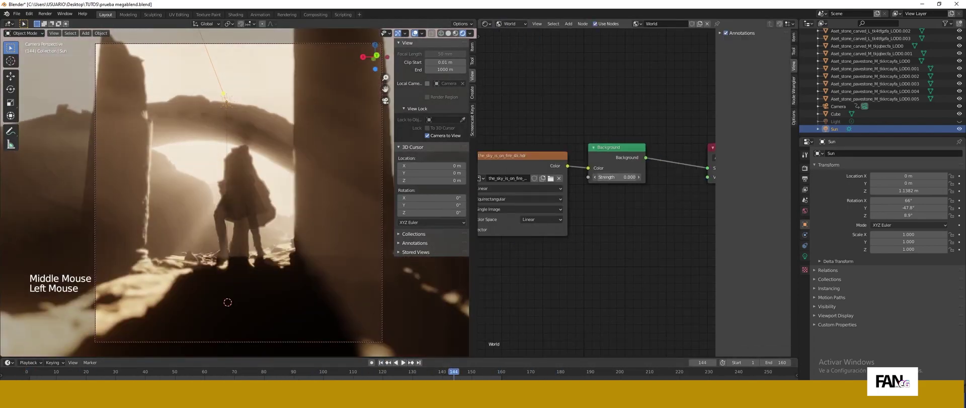
pyautogui.moveTo(542, 283); pyautogui.dragTo(579, 267, button='middle')
pyautogui.scroll(-4, 579, 267)
pyautogui.click(381, 362)
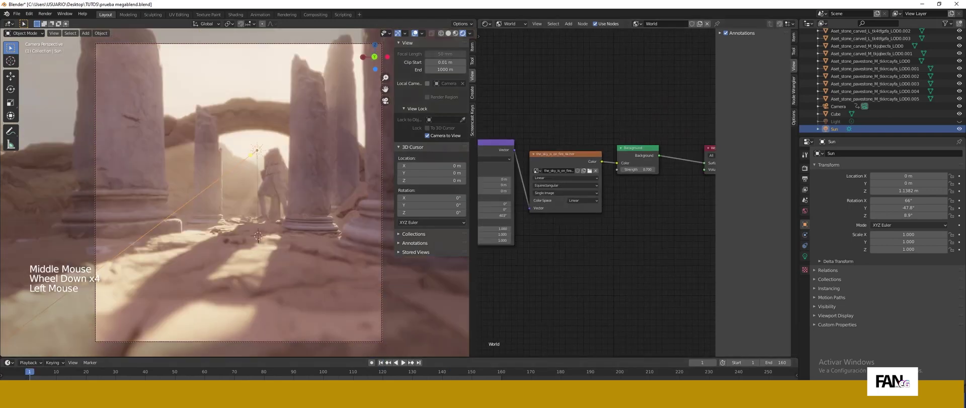
# - Unlock the camera from the view and turn and tilt the sky image with the World Mapping node's rotation
pyautogui.moveTo(514, 227); pyautogui.dragTo(569, 225, button='middle')
pyautogui.moveTo(536, 184); pyautogui.dragTo(503, 184)
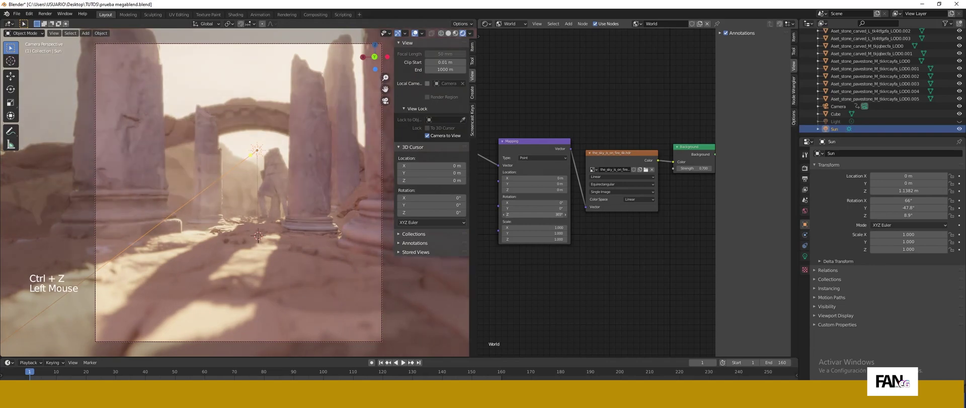
pyautogui.click(427, 135)
pyautogui.scroll(-1, 256, 195)
pyautogui.moveTo(256, 193); pyautogui.dragTo(262, 204, button='middle')
pyautogui.scroll(-9, 267, 216)
pyautogui.moveTo(262, 204)
pyautogui.mouseDown(button='middle')
pyautogui.moveTo(268, 216)
pyautogui.moveTo(259, 198)
pyautogui.moveTo(252, 211)
pyautogui.mouseUp(button='middle')
pyautogui.scroll(-7, 259, 198)
pyautogui.moveTo(534, 213); pyautogui.dragTo(556, 214)
pyautogui.press('KP_0')
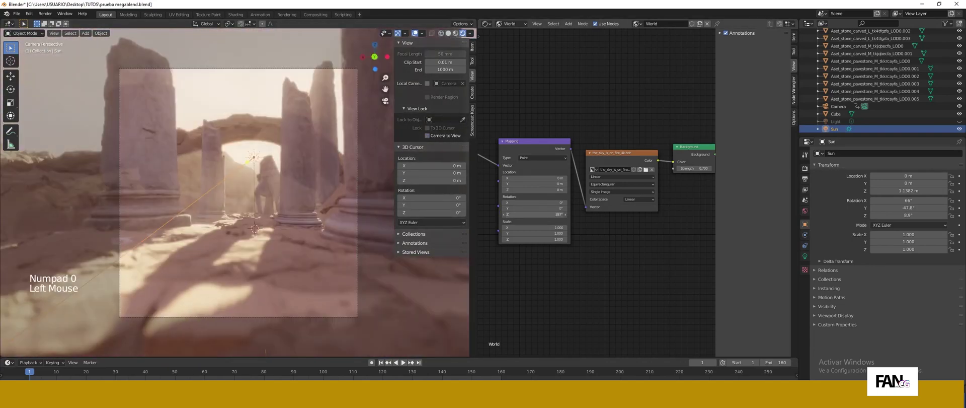
pyautogui.moveTo(534, 184); pyautogui.dragTo(533, 208)
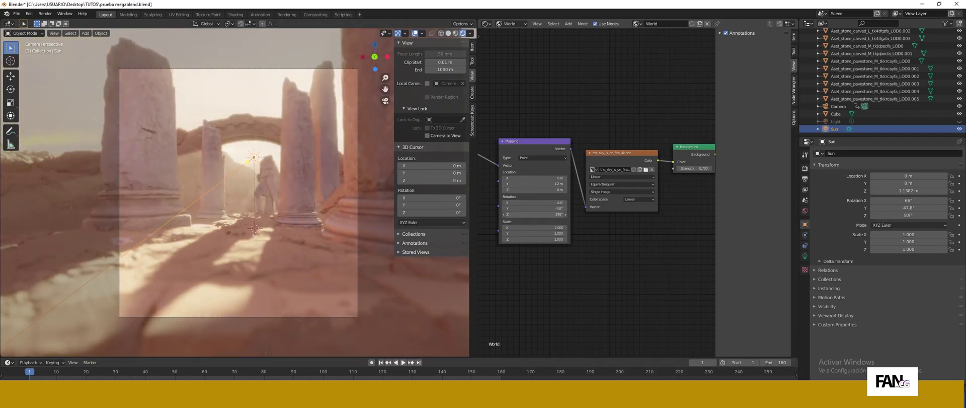
# - Spread the World's Environment Texture and Background nodes apart to leave a gap between them
pyautogui.click(681, 196)
pyautogui.moveTo(681, 197); pyautogui.dragTo(575, 203, button='middle')
pyautogui.moveTo(587, 153); pyautogui.dragTo(634, 137)
pyautogui.moveTo(524, 159); pyautogui.dragTo(502, 135)
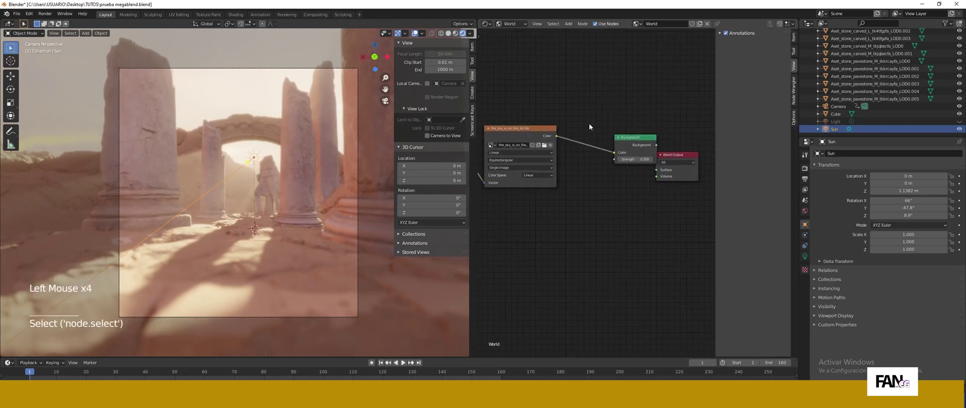
# - Change the Sun's color to a warm yellow-orange with hue 0.102 and saturation 0.400
pyautogui.click(805, 256)
pyautogui.click(901, 194)
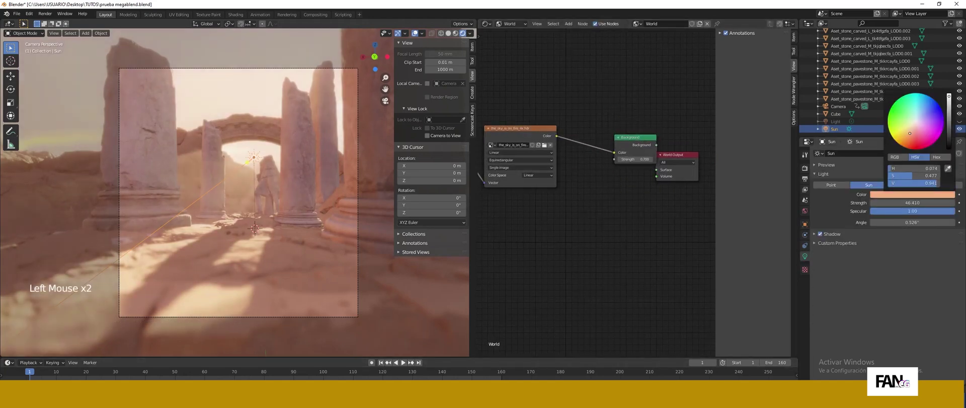
pyautogui.moveTo(910, 133); pyautogui.dragTo(913, 126)
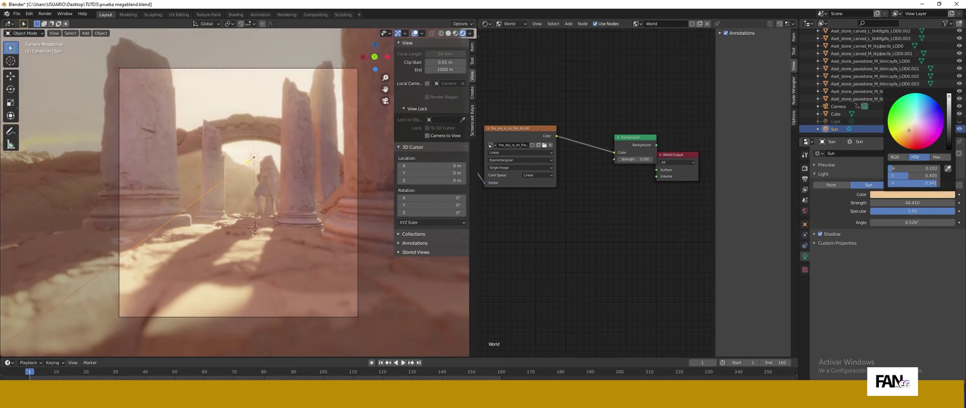
# - Try a larger contact shadow distance for the Sun and undo the change
pyautogui.click(821, 257)
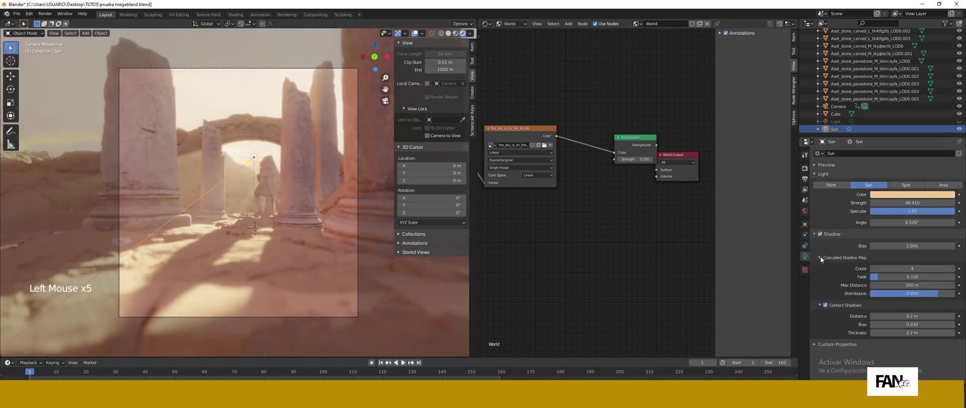
pyautogui.moveTo(880, 316); pyautogui.dragTo(906, 315)
pyautogui.hotkey('ctrl', 'z')
# - Set the Eevee bloom threshold to 1.373 and play the animation to check the glow
pyautogui.click(805, 168)
pyautogui.scroll(18, 902, 181)
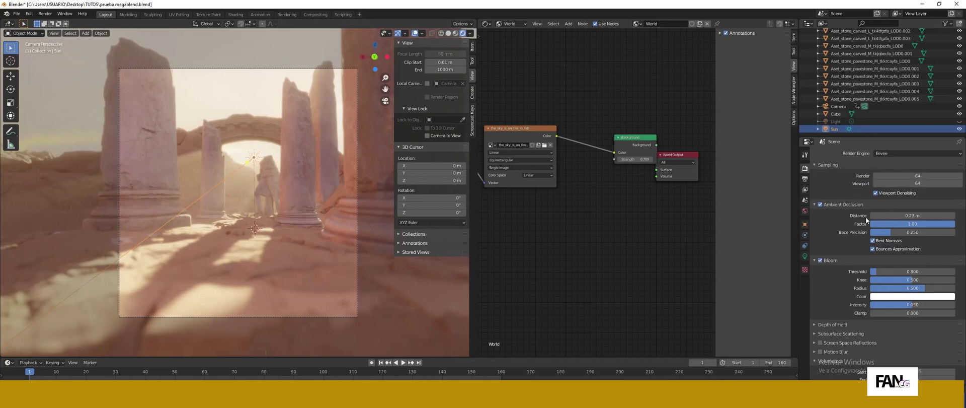
pyautogui.moveTo(890, 216)
pyautogui.mouseDown()
pyautogui.moveTo(911, 216)
pyautogui.moveTo(906, 196)
pyautogui.mouseUp()
pyautogui.scroll(-3, 887, 216)
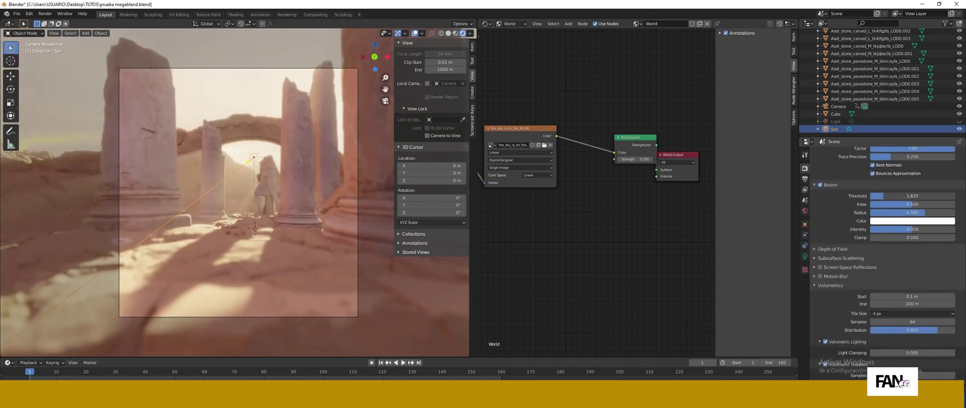
pyautogui.click(403, 363)
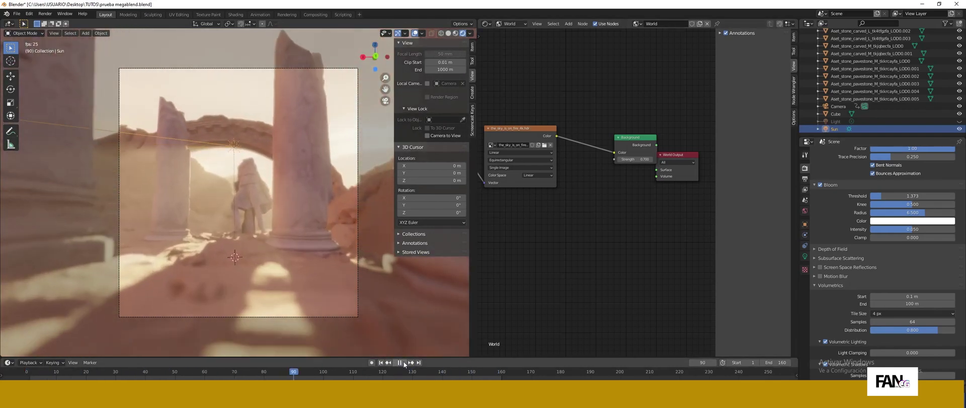
pyautogui.click(403, 362)
# - Add a Plain Axes empty to the scene and raise it along the Z axis
pyautogui.hotkey('shift', 'a')
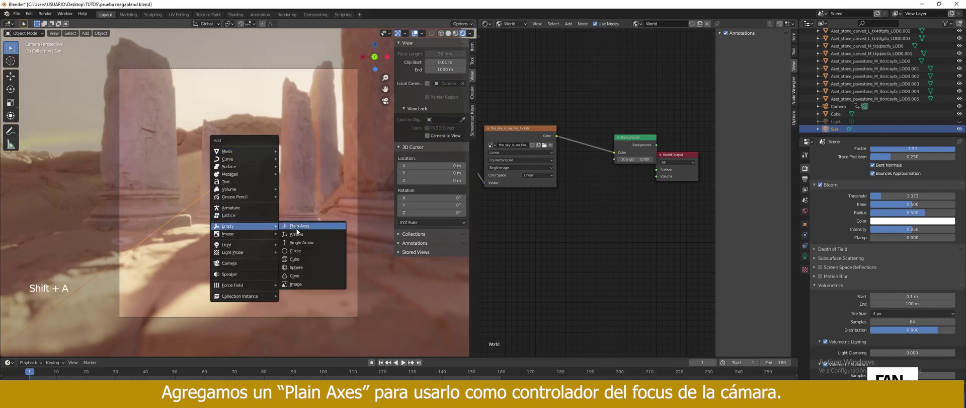
pyautogui.click(297, 226)
pyautogui.press('g')
pyautogui.press('z')
pyautogui.click(269, 181)
pyautogui.moveTo(269, 181); pyautogui.dragTo(278, 247, button='middle')
pyautogui.scroll(-2, 269, 212)
# - Make the Empty the focus object of the camera's depth of field and select it
pyautogui.click(838, 107)
pyautogui.click(805, 256)
pyautogui.click(838, 121)
pyautogui.press('KP_0')
pyautogui.press('g')
# - Turn the shader editor into a second 3D Viewport with rendered shading, showing the camera view, and widen it
pyautogui.click(486, 24)
pyautogui.click(502, 46)
pyautogui.click(784, 33)
pyautogui.press('KP_0')
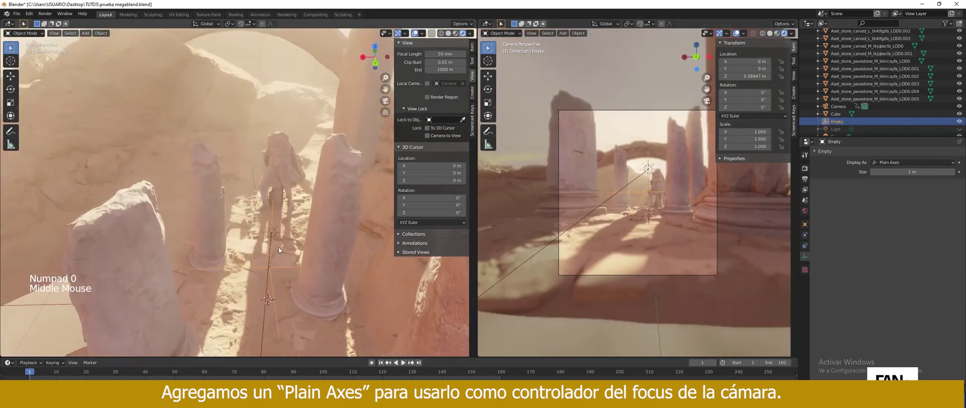
pyautogui.scroll(3, 551, 223)
pyautogui.moveTo(477, 172); pyautogui.dragTo(436, 172)
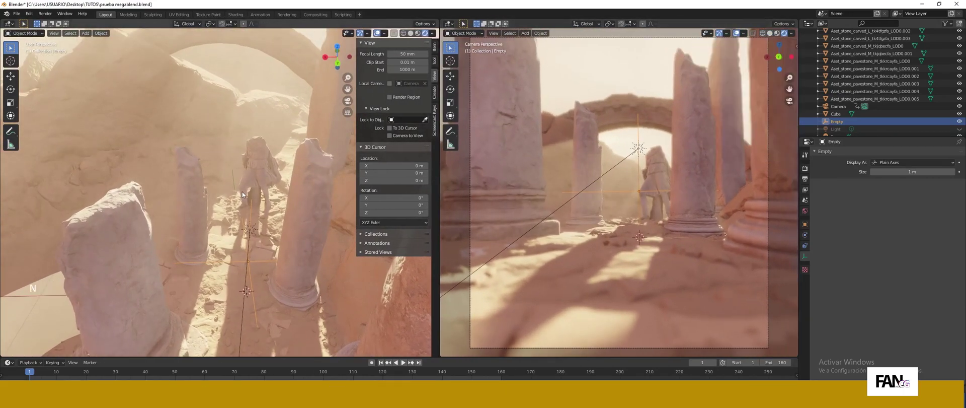
# - Move the Empty beside the statue in front of the arch
pyautogui.moveTo(242, 191)
pyautogui.mouseDown(button='middle')
pyautogui.moveTo(237, 181)
pyautogui.moveTo(255, 231)
pyautogui.moveTo(244, 193)
pyautogui.mouseUp(button='middle')
pyautogui.press('g')
pyautogui.click(237, 181)
pyautogui.click(273, 206)
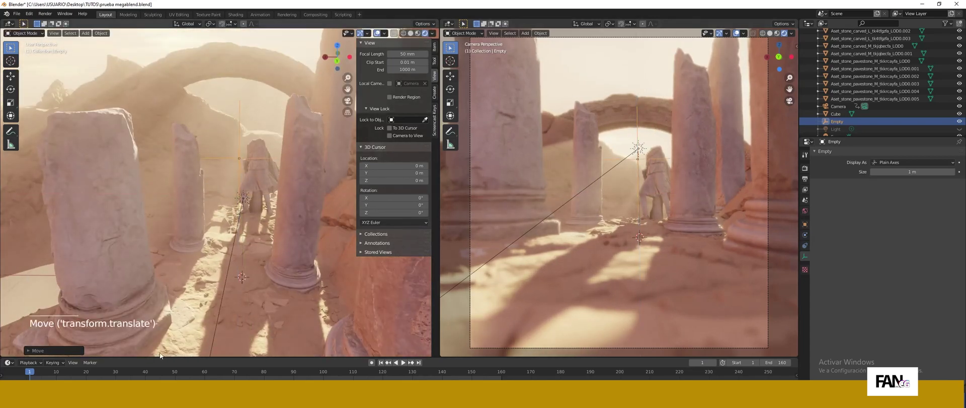
# - Select the camera and set its depth-of-field F-Stop to 1.0
pyautogui.click(838, 106)
pyautogui.click(872, 290)
pyautogui.click(954, 290)
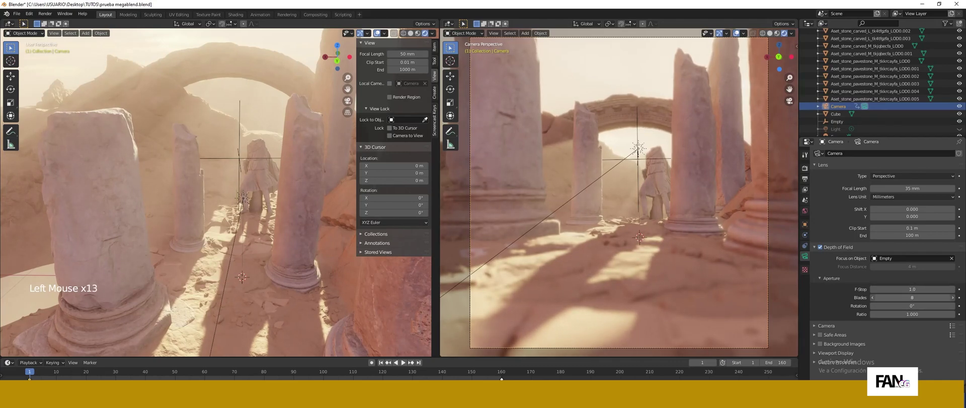
# - Move the Empty along the Y axis toward the camera to shift the focus to the foreground
pyautogui.click(265, 138)
pyautogui.press('y')
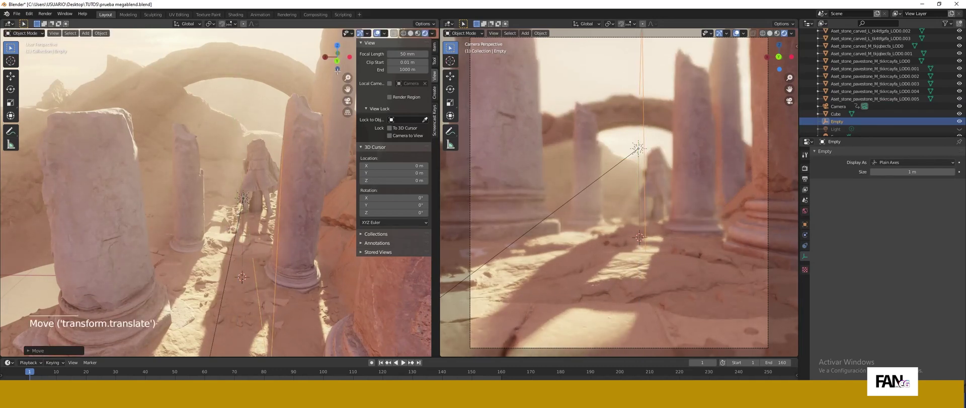
# - Turn on automatic keyframing and, at frame 160, move the Empty along the Y axis to the statue to keyframe its focus
pyautogui.click(371, 363)
pyautogui.click(418, 362)
pyautogui.rightClick(279, 249)
pyautogui.rightClick(279, 204)
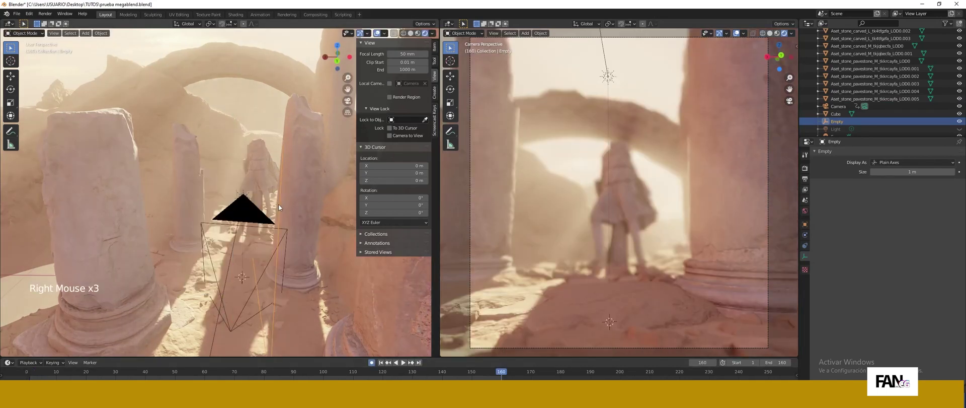
pyautogui.press('g')
pyautogui.press('y')
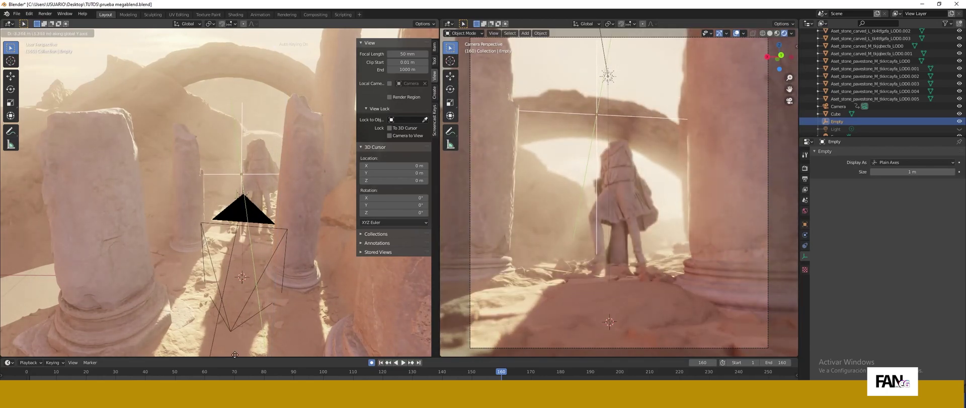
pyautogui.click(366, 372)
pyautogui.click(257, 372)
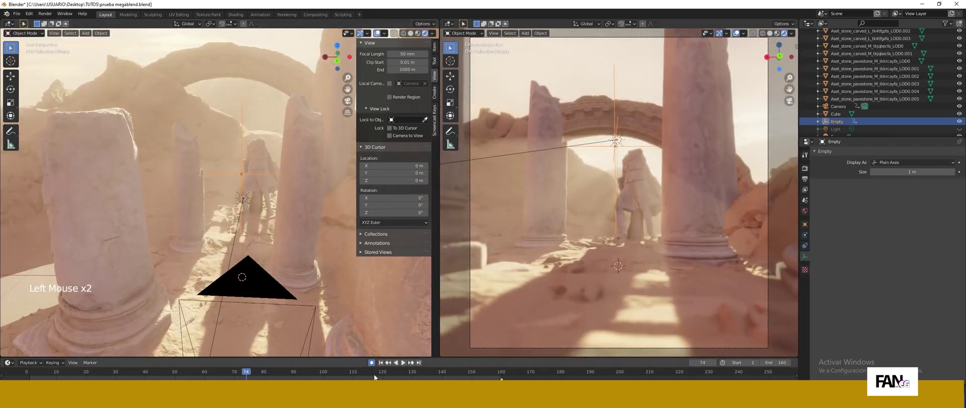
# - Return to frame 1 and keyframe the Empty moved along the Y axis in the foreground near the camera
pyautogui.click(381, 362)
pyautogui.press('g')
pyautogui.press('y')
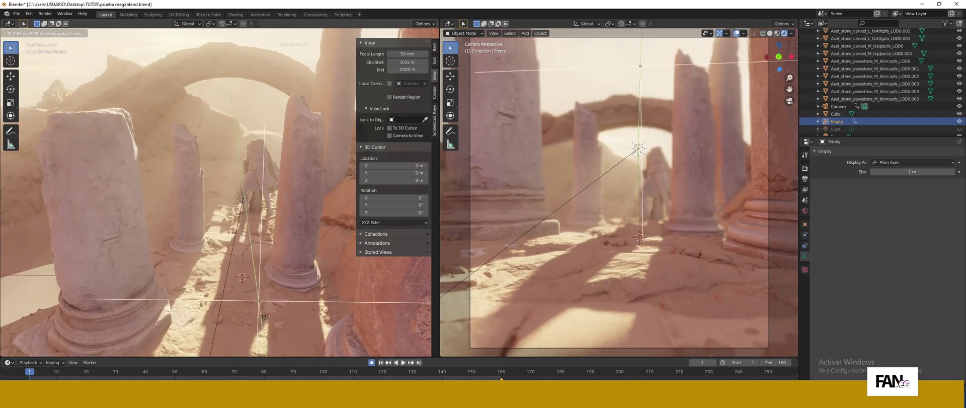
pyautogui.click(255, 291)
# - Shift the Empty's last keyframe to frame 140 and play the animation back to check the focus pull
pyautogui.click(404, 362)
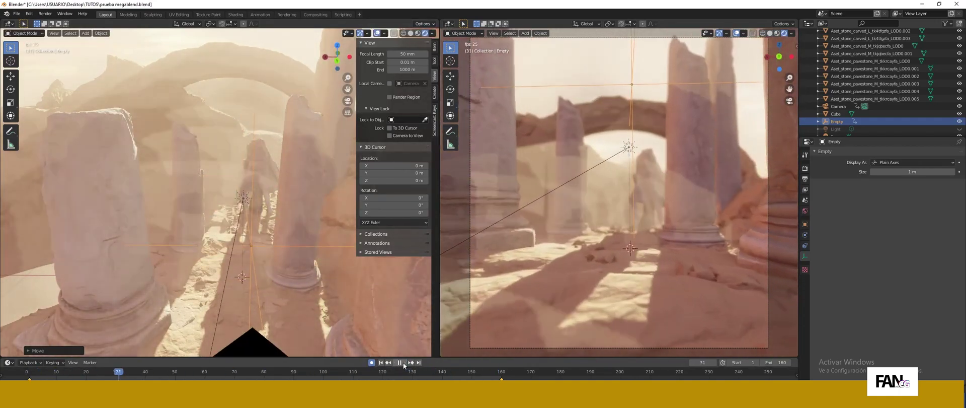
pyautogui.click(403, 362)
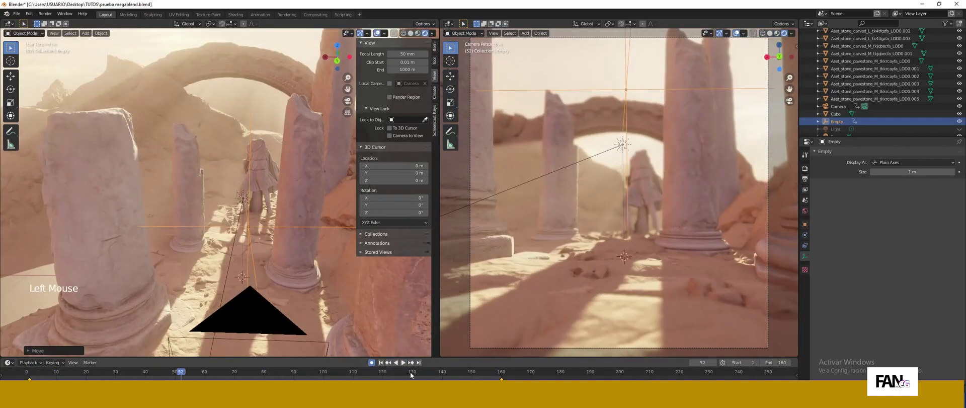
pyautogui.click(402, 362)
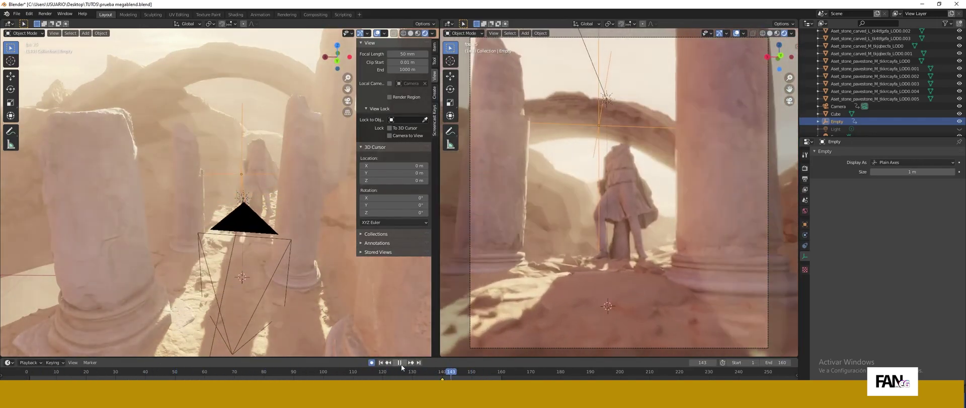
pyautogui.click(400, 362)
pyautogui.click(381, 362)
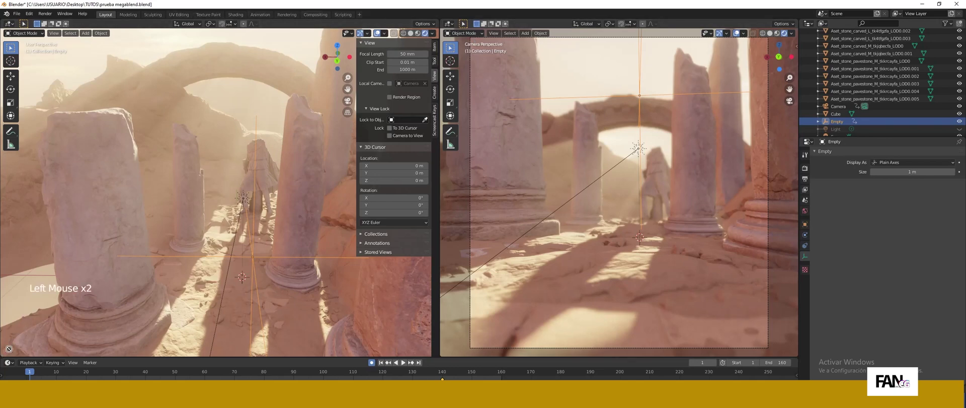
# - Split off a narrow area from the free 3D view and make it a Shader Editor showing the World nodes
pyautogui.moveTo(9, 357)
pyautogui.mouseDown()
pyautogui.moveTo(9, 343)
pyautogui.moveTo(133, 342)
pyautogui.mouseUp()
pyautogui.click(29, 33)
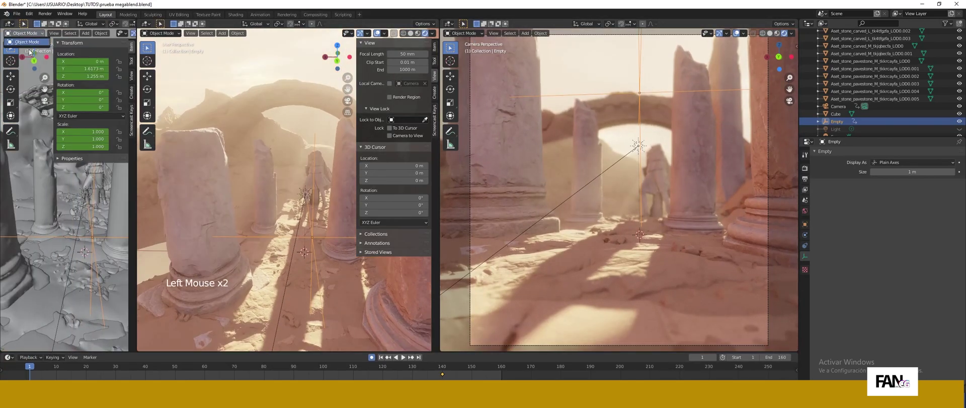
pyautogui.click(8, 24)
pyautogui.click(27, 95)
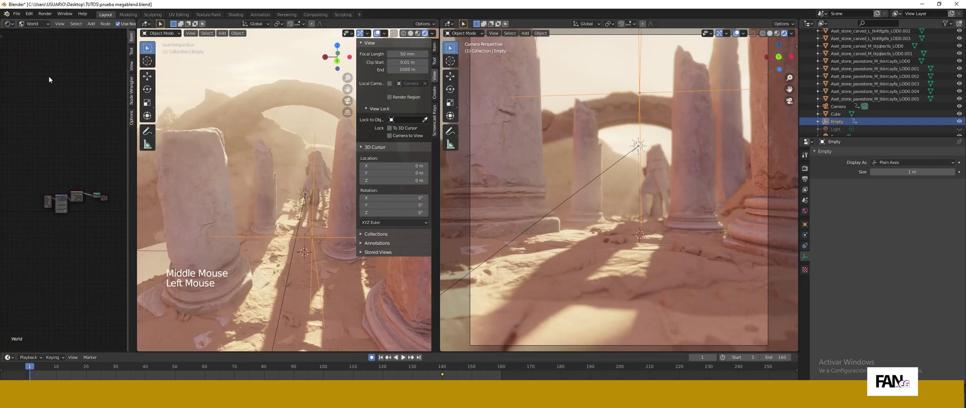
# - Adjust the world Background strength, turn automatic keyframing off and play the animation to judge the lighting
pyautogui.scroll(4, 57, 177)
pyautogui.moveTo(83, 121); pyautogui.dragTo(61, 121)
pyautogui.click(403, 357)
pyautogui.click(373, 358)
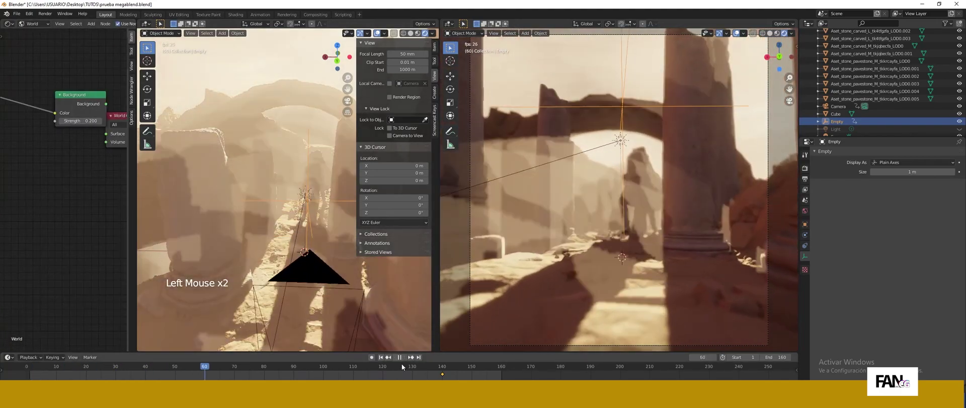
pyautogui.click(401, 358)
pyautogui.moveTo(51, 114)
pyautogui.mouseDown()
pyautogui.moveTo(74, 114)
pyautogui.moveTo(37, 115)
pyautogui.moveTo(65, 114)
pyautogui.mouseUp()
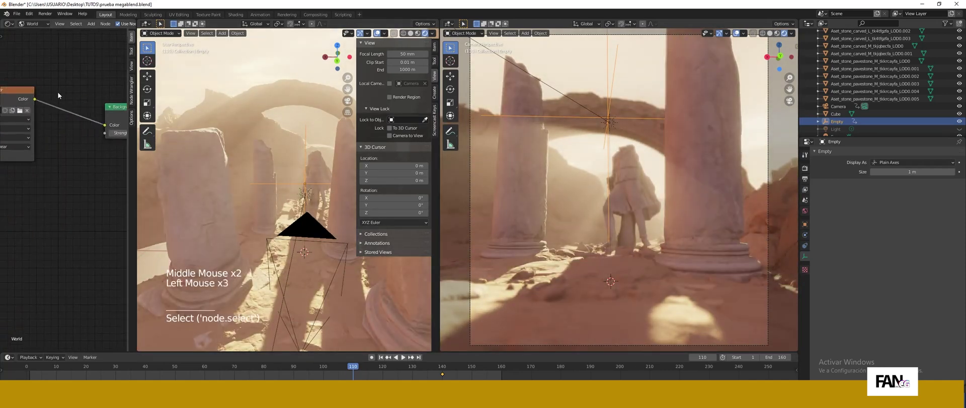
# - Insert an RGB Curves node between the environment texture and the Background node and reshape its curve to add contrast
pyautogui.hotkey('shift', 'a')
pyautogui.click(79, 121)
pyautogui.click(88, 153)
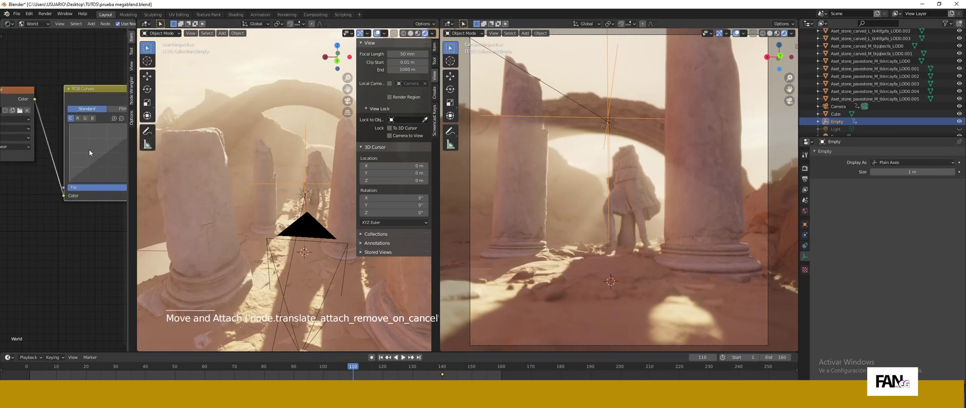
pyautogui.scroll(-4, 89, 153)
pyautogui.moveTo(89, 153); pyautogui.dragTo(20, 141, button='middle')
pyautogui.click(36, 136)
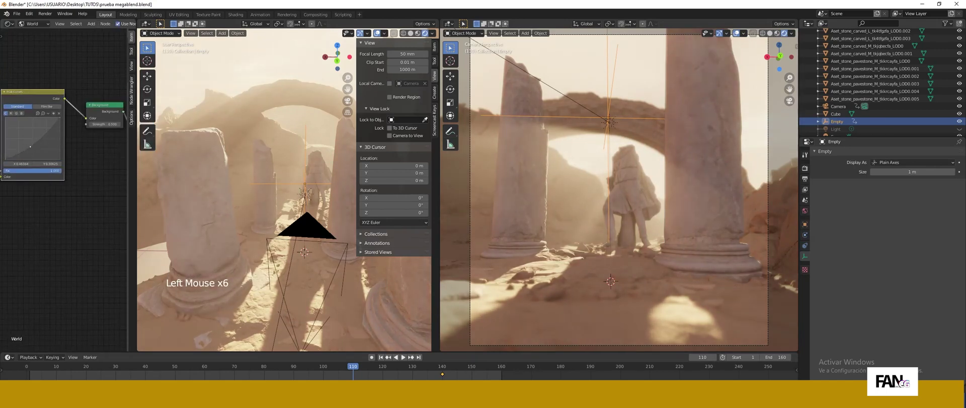
pyautogui.moveTo(44, 137); pyautogui.dragTo(39, 126)
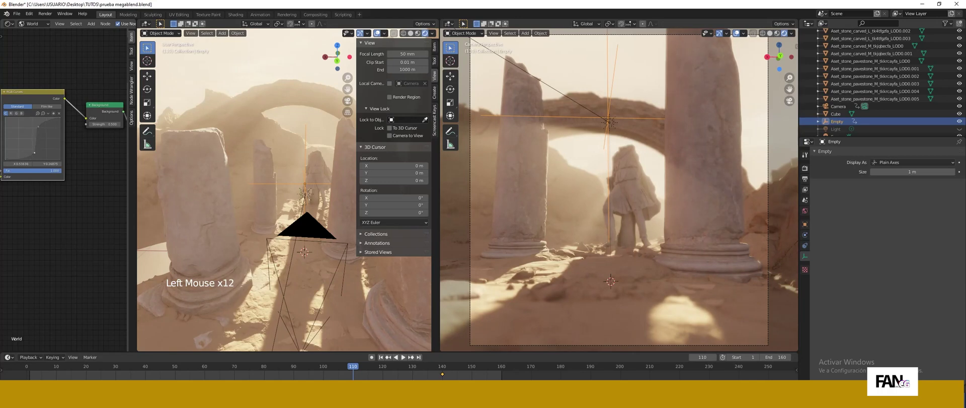
pyautogui.moveTo(35, 152); pyautogui.dragTo(16, 143)
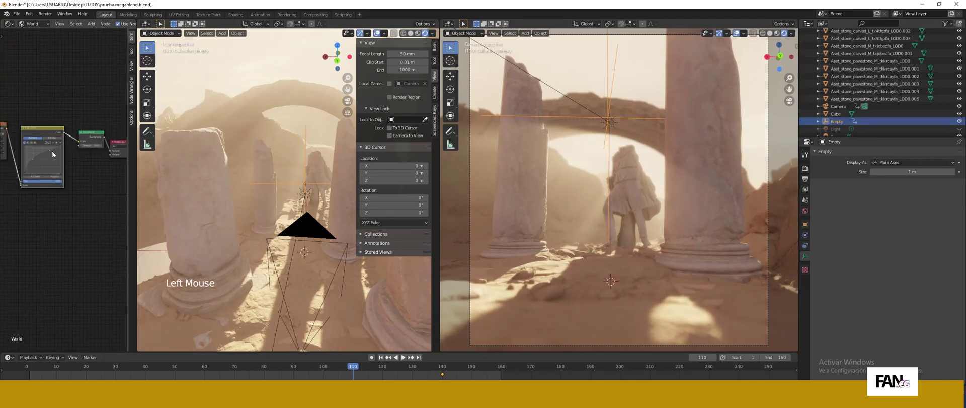
# - Detach the RGB Curves node from the world node chain and return to frame 1
pyautogui.keyDown('alt'); pyautogui.click(51, 128); pyautogui.keyUp('alt')
pyautogui.hotkey('ctrl', 'z')
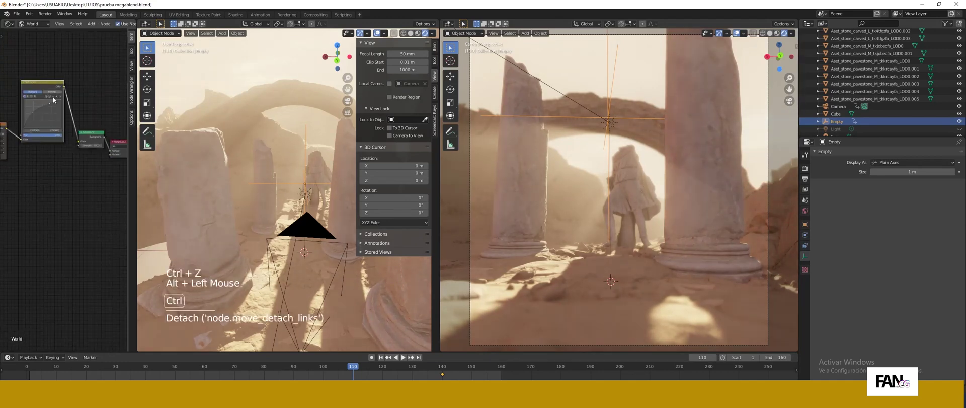
pyautogui.click(381, 357)
pyautogui.keyDown('alt'); pyautogui.moveTo(63, 88); pyautogui.dragTo(67, 67); pyautogui.keyUp('alt')
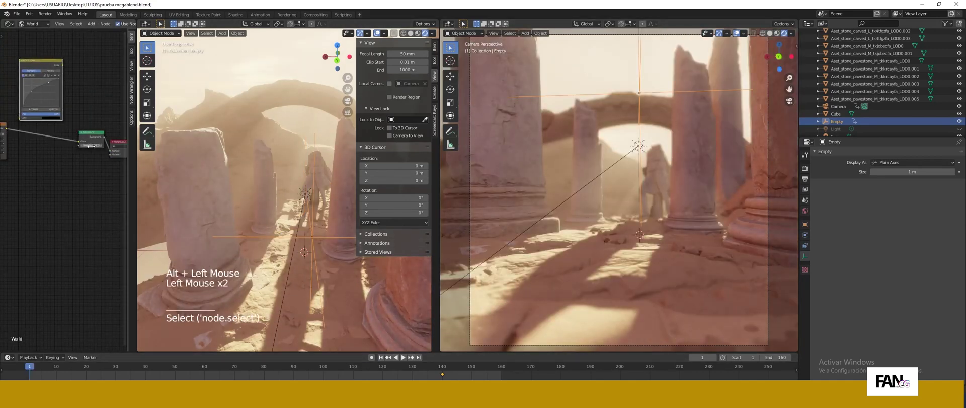
# - Lower the world Background strength, render frame 1 to check the darker lighting, and close the render
pyautogui.moveTo(91, 146); pyautogui.dragTo(76, 146)
pyautogui.press('F12')
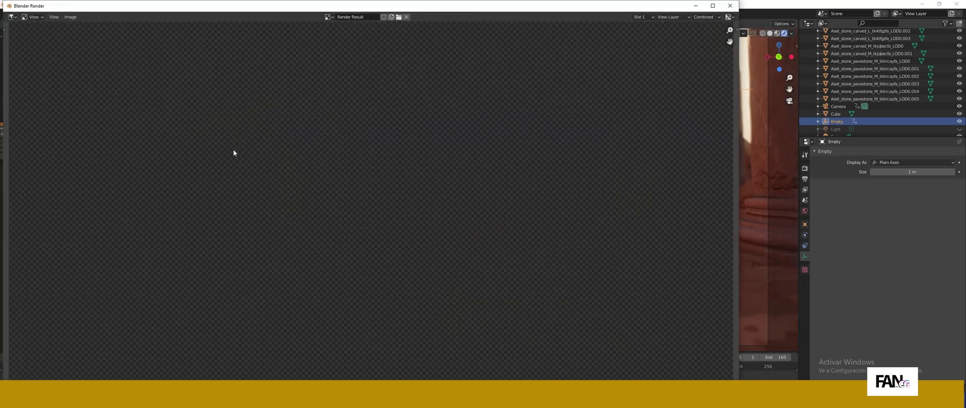
pyautogui.scroll(2, 339, 181)
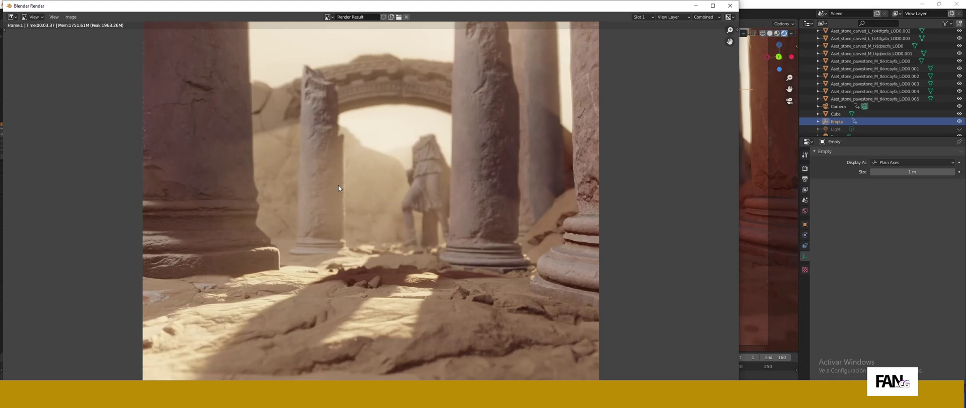
pyautogui.click(730, 5)
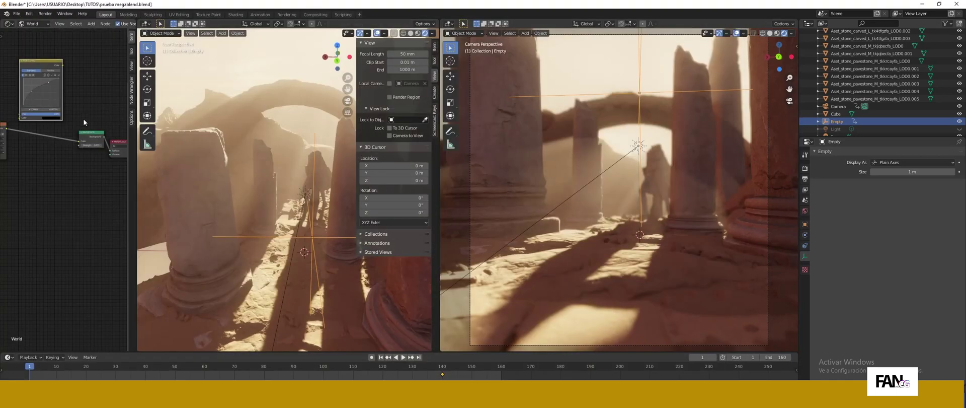
# - Select the fog cube and move its ColorRamp's black stop to position 0.577 to thin out the fog
pyautogui.scroll(-2, 82, 146)
pyautogui.click(217, 80)
pyautogui.scroll(9, 25, 154)
pyautogui.moveTo(25, 154); pyautogui.dragTo(88, 121, button='middle')
pyautogui.scroll(-4, 50, 141)
pyautogui.scroll(8, 30, 136)
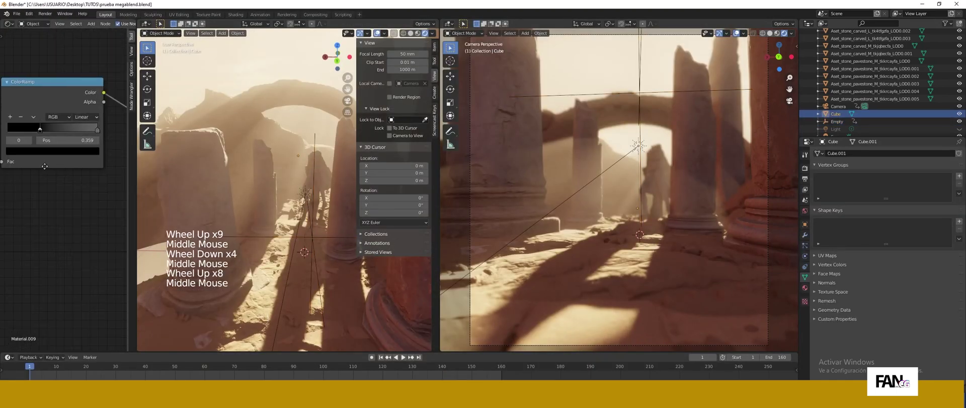
pyautogui.click(97, 130)
pyautogui.click(85, 150)
pyautogui.moveTo(41, 130); pyautogui.dragTo(62, 139)
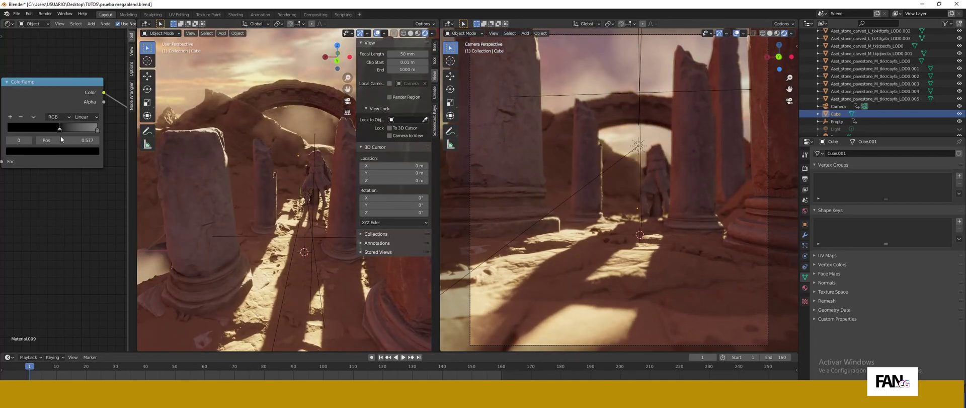
# - Keyframe the fog's 4D Noise Texture W value at frame 1 and with a different value at frame 160
pyautogui.scroll(-8, 61, 139)
pyautogui.moveTo(82, 179); pyautogui.dragTo(92, 149, button='middle')
pyautogui.scroll(3, 92, 150)
pyautogui.moveTo(48, 121)
pyautogui.mouseDown()
pyautogui.moveTo(78, 121)
pyautogui.moveTo(43, 121)
pyautogui.mouseUp()
pyautogui.click(25, 122)
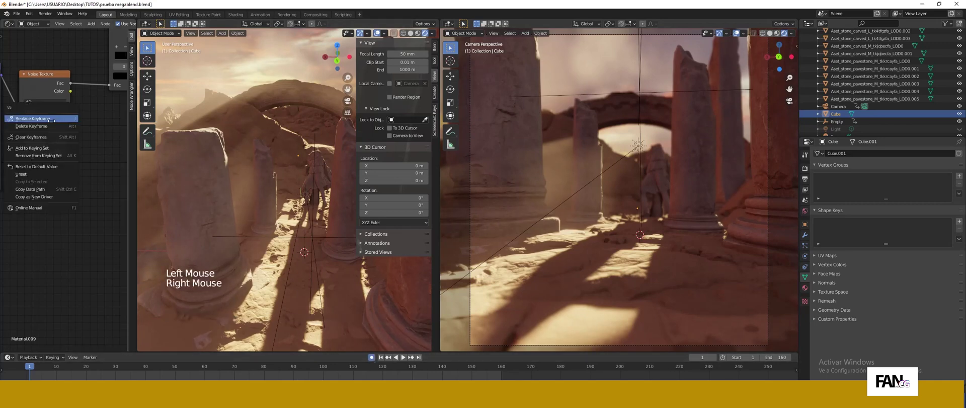
pyautogui.click(419, 356)
pyautogui.moveTo(45, 120); pyautogui.dragTo(55, 119)
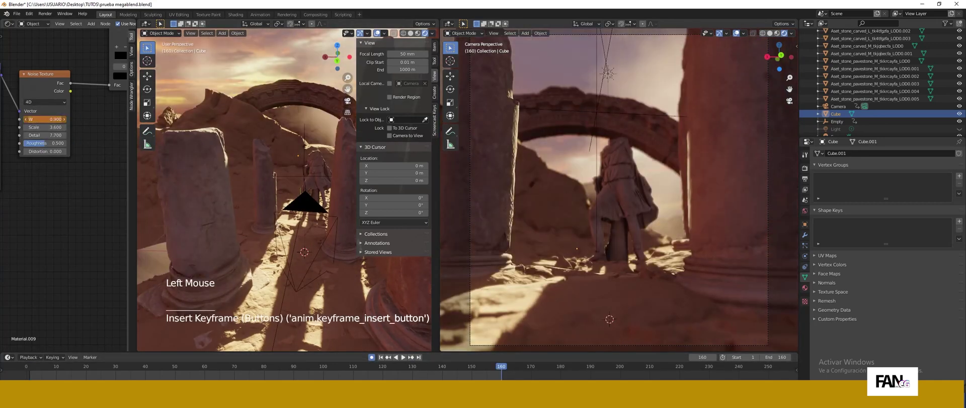
# - Play back the fog animation and readjust the Noise Texture's W keyframe at frame 160
pyautogui.click(381, 357)
pyautogui.click(403, 357)
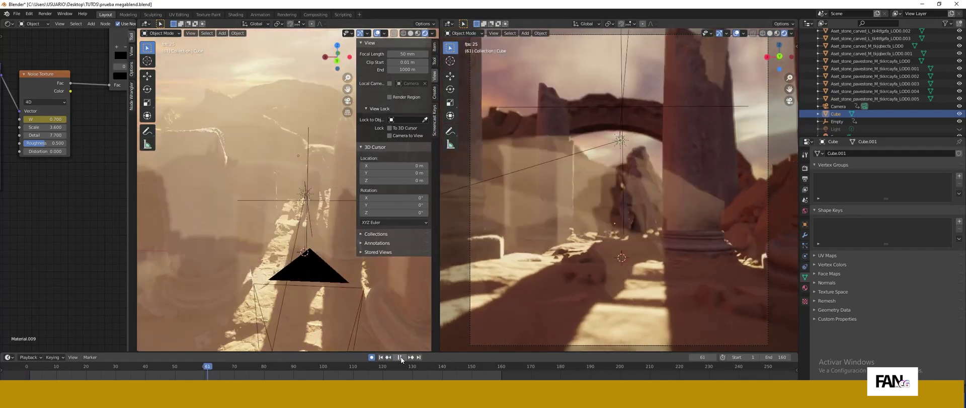
pyautogui.click(402, 358)
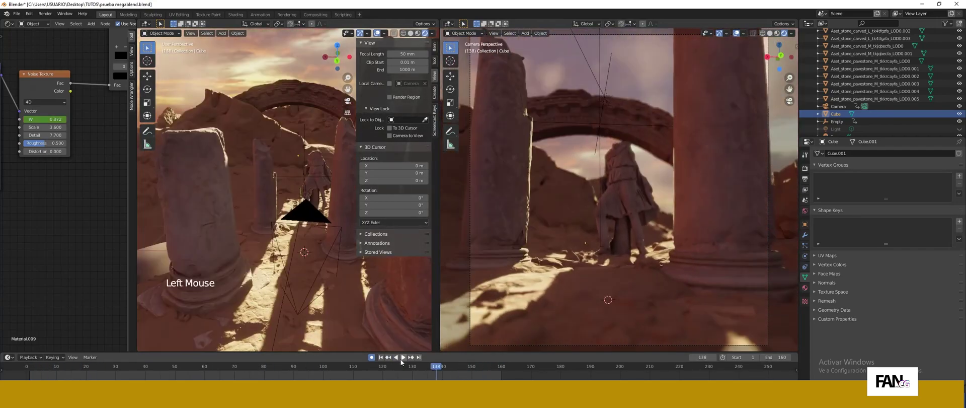
pyautogui.click(419, 357)
pyautogui.moveTo(45, 119); pyautogui.dragTo(30, 120)
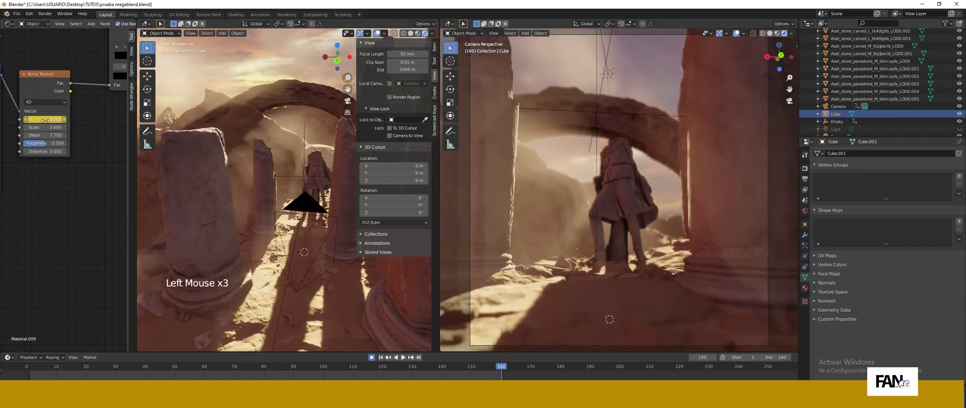
pyautogui.click(344, 366)
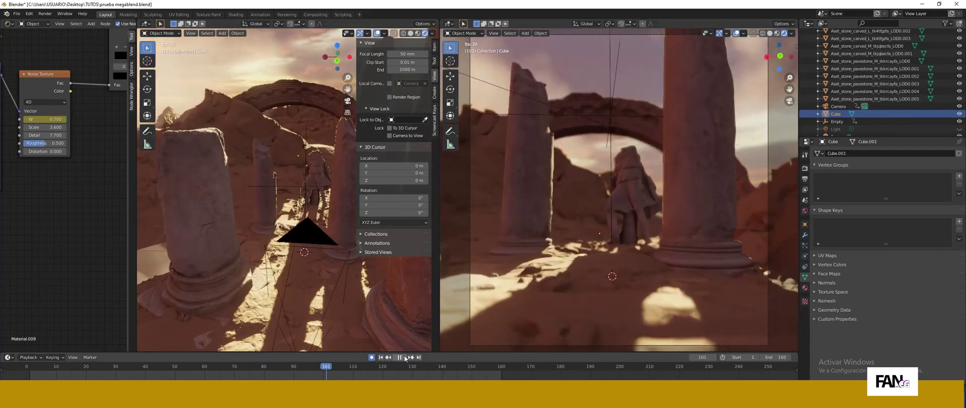
# - Set the Noise Texture's W keyframe at frame 1 to 0 and play the animation back
pyautogui.doubleClick(49, 119)
pyautogui.click(381, 357)
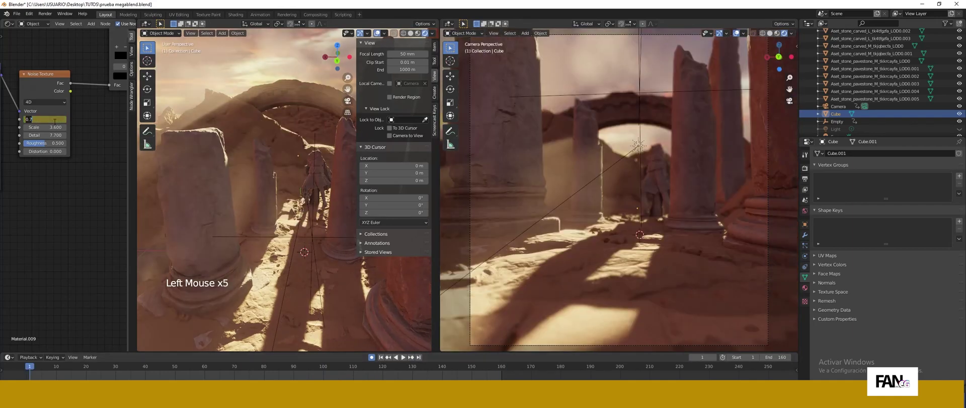
pyautogui.write('0.6')
pyautogui.press('Return')
pyautogui.click(402, 358)
pyautogui.click(402, 358)
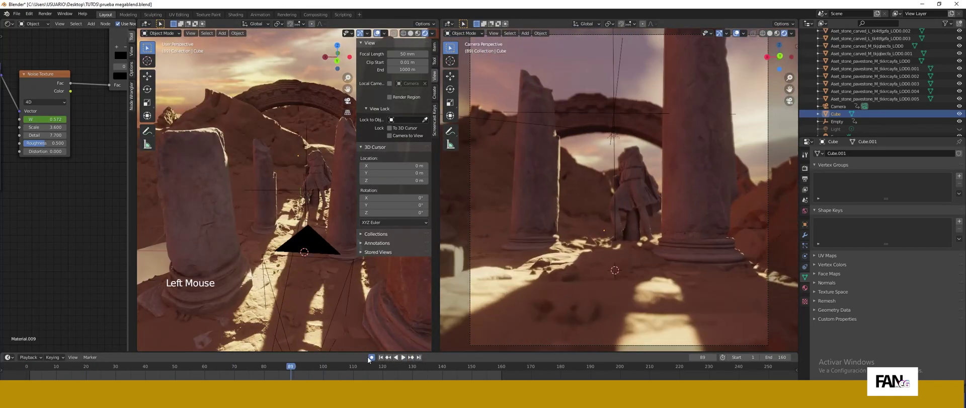
pyautogui.click(381, 356)
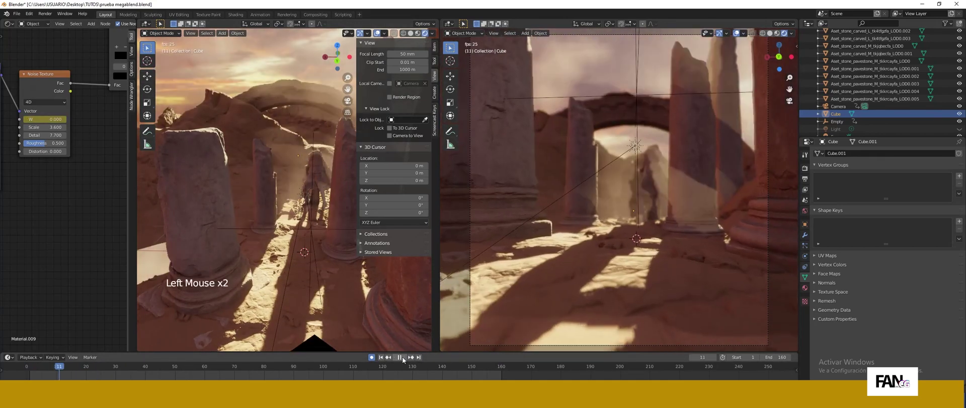
# - Adjust the fog Mapping node's X location at the end of the animation and play it back to check the fog drift
pyautogui.scroll(-8, 107, 175)
pyautogui.scroll(8, 101, 151)
pyautogui.moveTo(65, 151); pyautogui.dragTo(47, 166, button='middle')
pyautogui.click(381, 357)
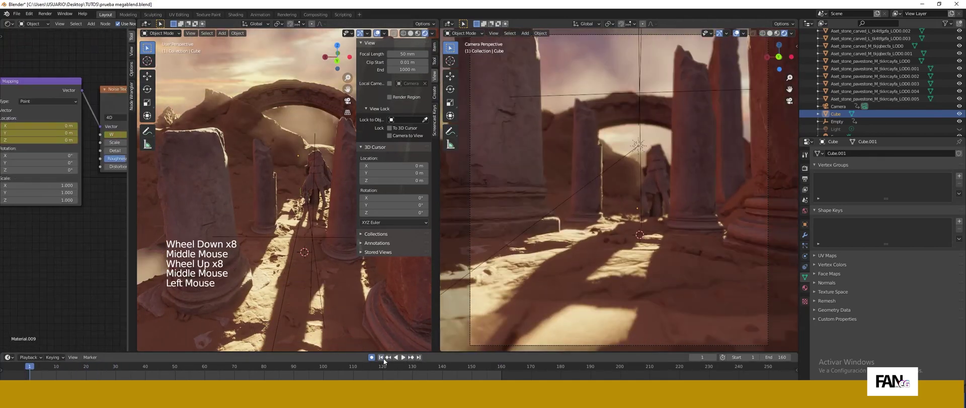
pyautogui.click(412, 357)
pyautogui.click(55, 126)
pyautogui.click(397, 357)
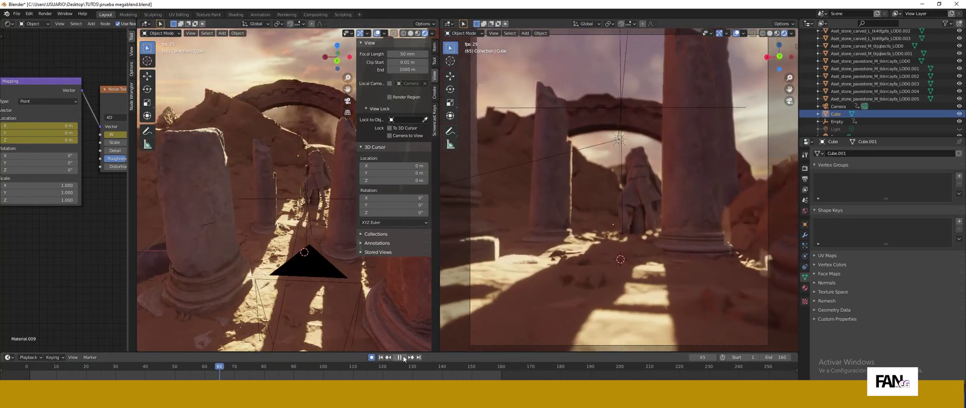
pyautogui.click(400, 357)
pyautogui.click(418, 357)
pyautogui.click(381, 357)
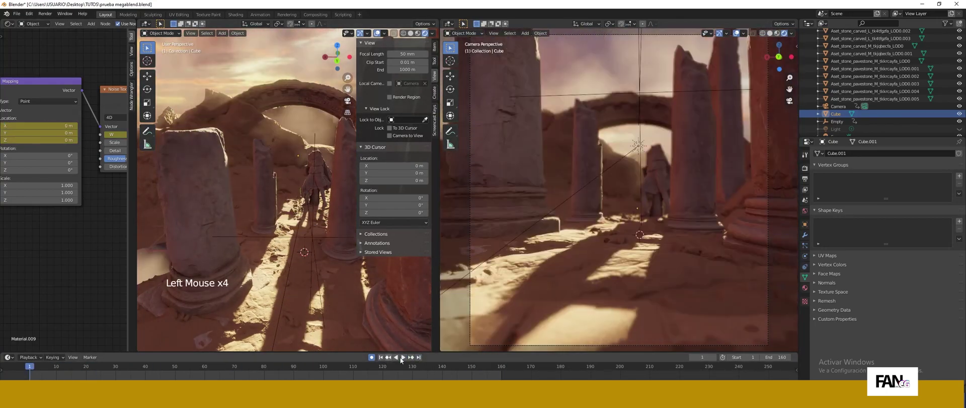
# - Play back the animation and move the fog ColorRamp's black stop to position 0.468
pyautogui.click(403, 357)
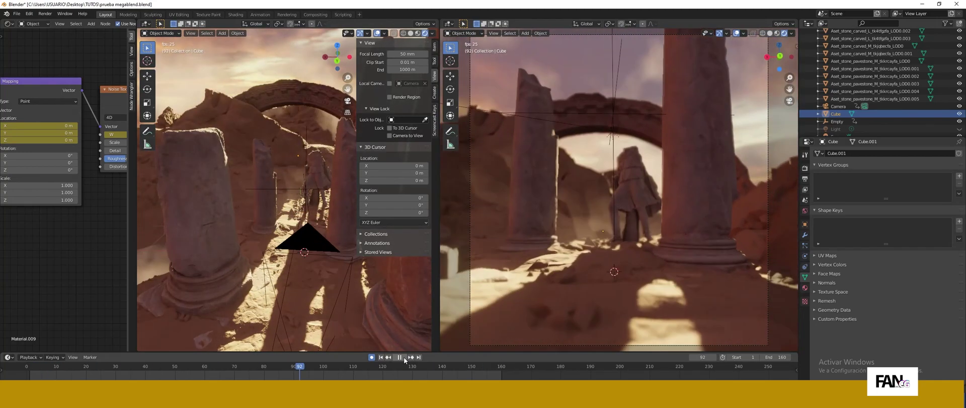
pyautogui.click(404, 357)
pyautogui.scroll(-3, 115, 171)
pyautogui.moveTo(124, 167); pyautogui.dragTo(111, 189, button='middle')
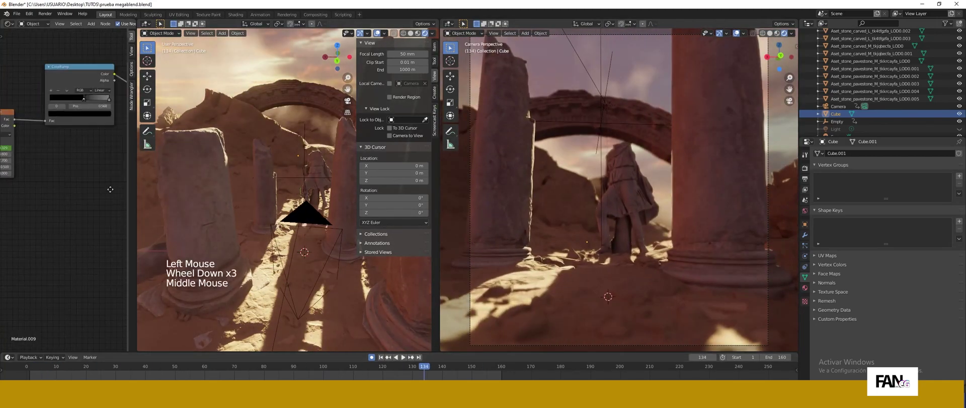
pyautogui.moveTo(46, 112); pyautogui.dragTo(37, 113)
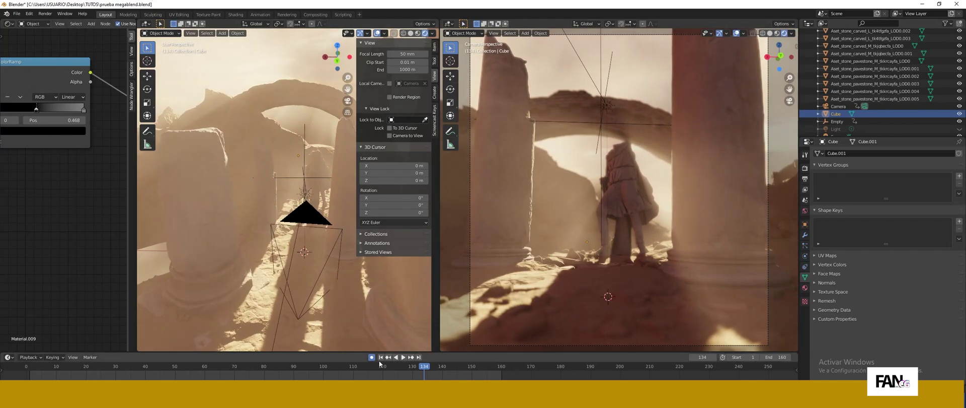
# - Turn off auto keying, play the animation from the start and render frame 51
pyautogui.click(381, 356)
pyautogui.click(372, 357)
pyautogui.click(404, 357)
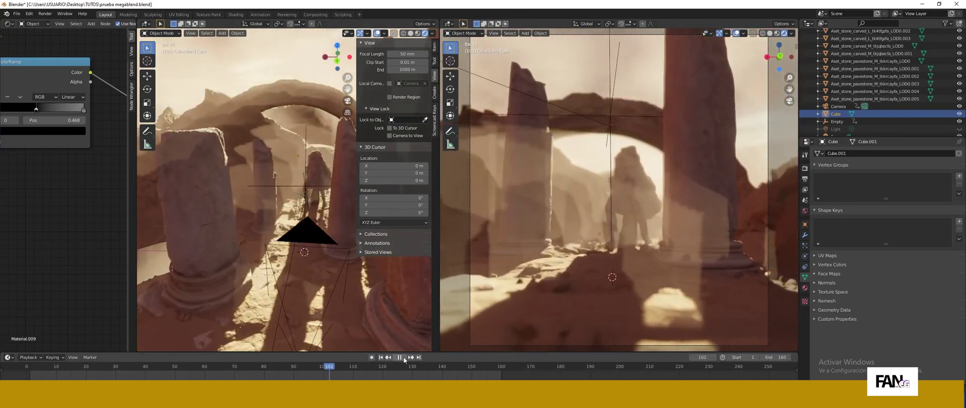
pyautogui.click(403, 357)
pyautogui.press('F12')
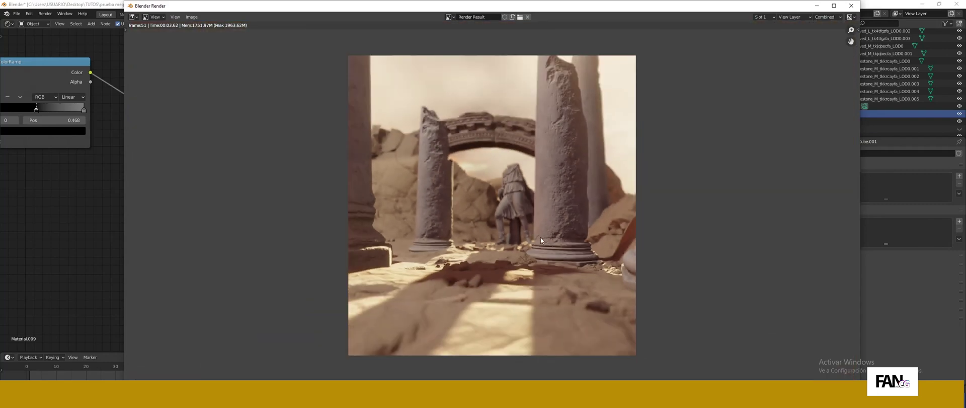
# - Try the fog with the ColorRamp detached from the node chain and undo the detachment
pyautogui.moveTo(81, 155); pyautogui.dragTo(94, 155, button='middle')
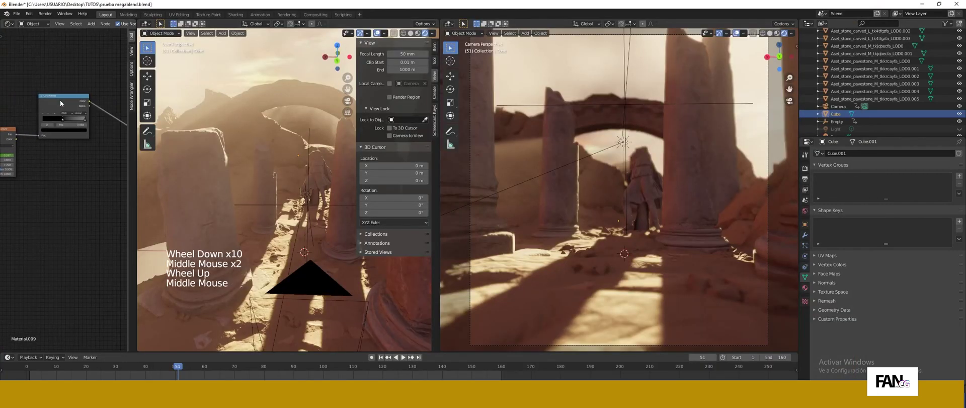
pyautogui.keyDown('alt'); pyautogui.moveTo(61, 104); pyautogui.dragTo(56, 81); pyautogui.keyUp('alt')
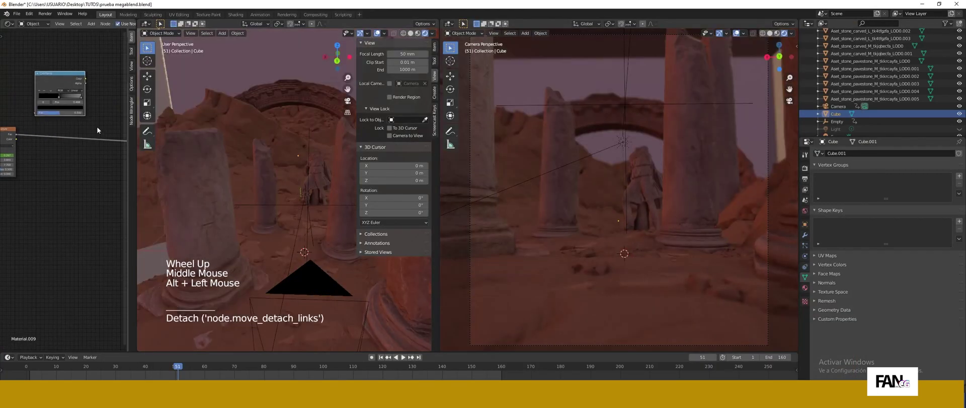
pyautogui.moveTo(98, 130); pyautogui.dragTo(50, 139, button='middle')
pyautogui.scroll(2, 65, 151)
pyautogui.moveTo(101, 164); pyautogui.dragTo(46, 159, button='middle')
pyautogui.click(381, 357)
pyautogui.scroll(5, 67, 181)
pyautogui.scroll(-3, 66, 181)
pyautogui.hotkey('ctrl', 'z')
pyautogui.hotkey('ctrl', 'z')
# - Shift the fog ColorRamp's dark and light stops, set the light stop's color Value to 0.328 and play the animation
pyautogui.click(84, 158)
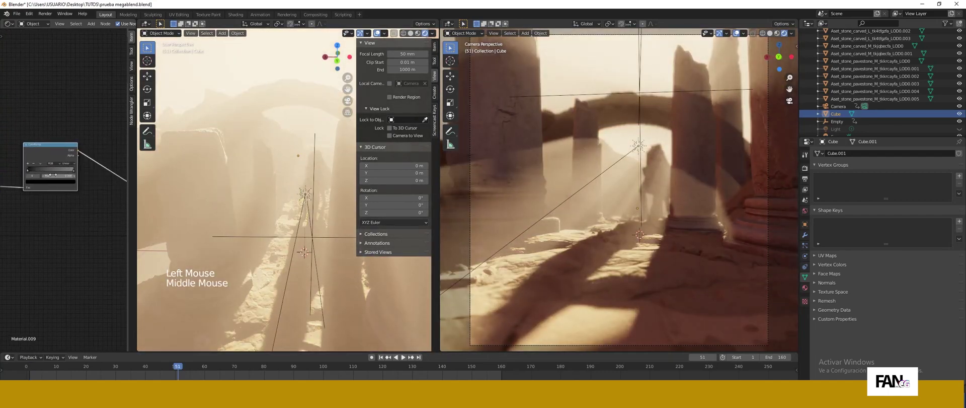
pyautogui.scroll(7, 84, 160)
pyautogui.click(85, 161)
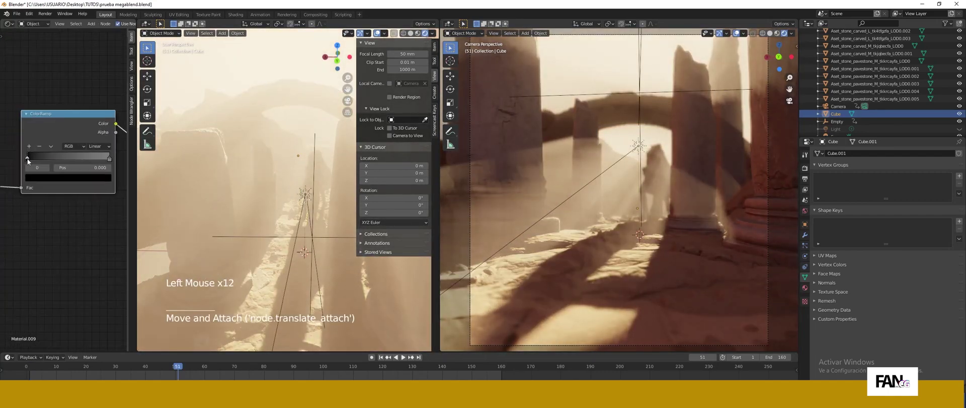
pyautogui.moveTo(28, 161)
pyautogui.mouseDown()
pyautogui.moveTo(70, 162)
pyautogui.moveTo(30, 162)
pyautogui.mouseUp()
pyautogui.moveTo(109, 160); pyautogui.dragTo(107, 165)
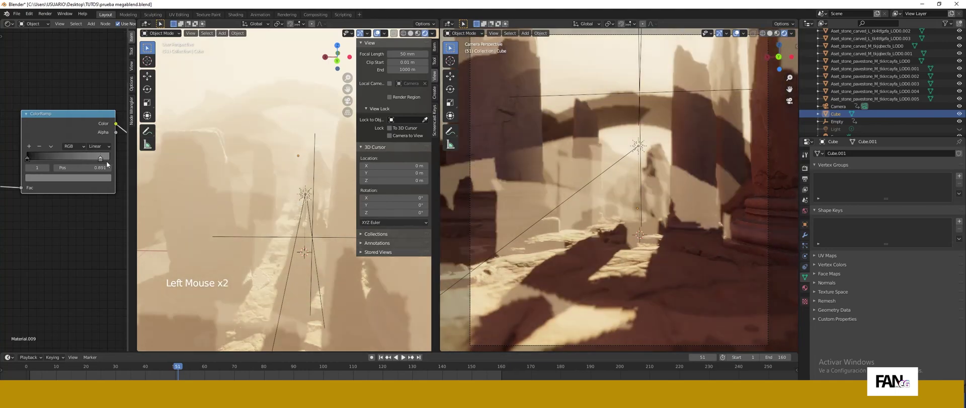
pyautogui.click(70, 177)
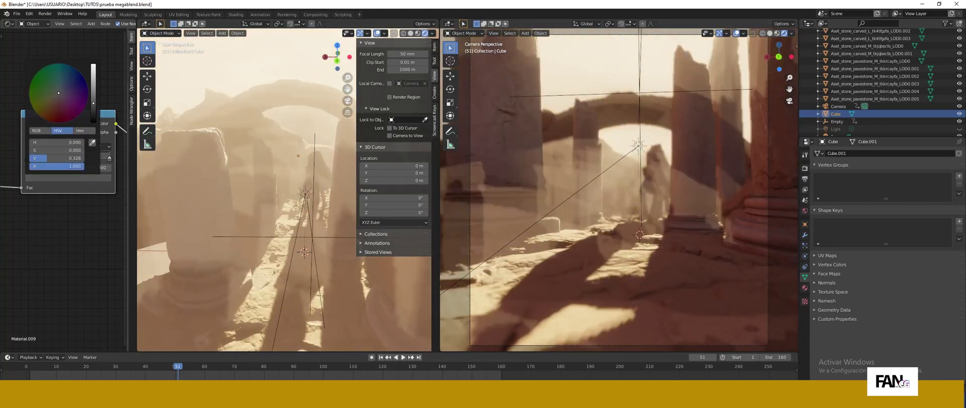
pyautogui.click(403, 357)
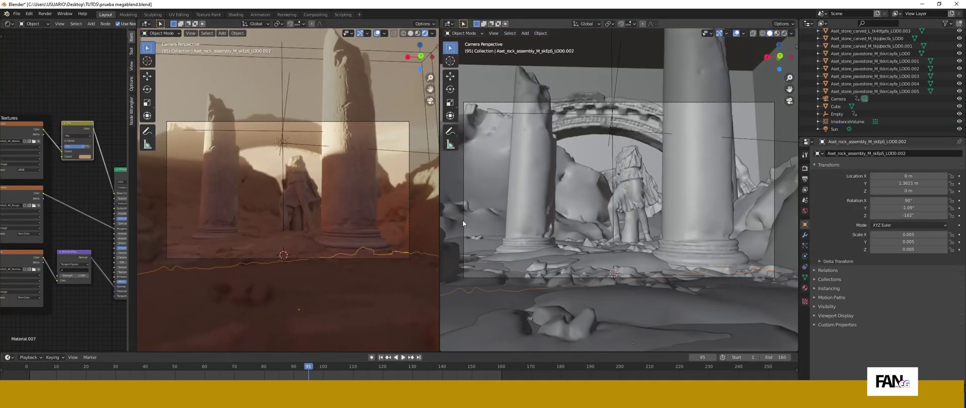
# - Select the Sun, enable Camera to View and orbit the camera around the statue and arch
pyautogui.click(836, 129)
pyautogui.press('Return')
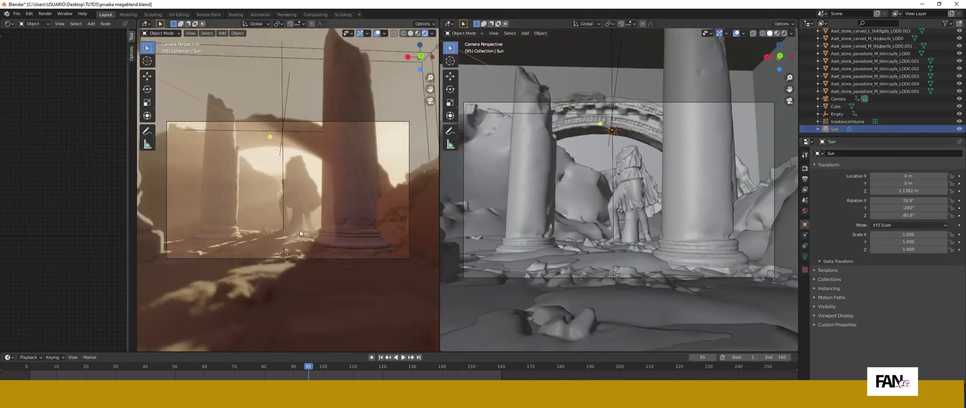
pyautogui.press('n')
pyautogui.click(392, 134)
pyautogui.press('n')
pyautogui.moveTo(291, 212); pyautogui.dragTo(335, 243, button='middle')
# - Move the carved column Aset_stone_carved_L_tk4tfgpfa_LOD0.001 along the Y axis to about -3.59 m
pyautogui.click(334, 243)
pyautogui.press('g')
pyautogui.press('y')
pyautogui.click(245, 236)
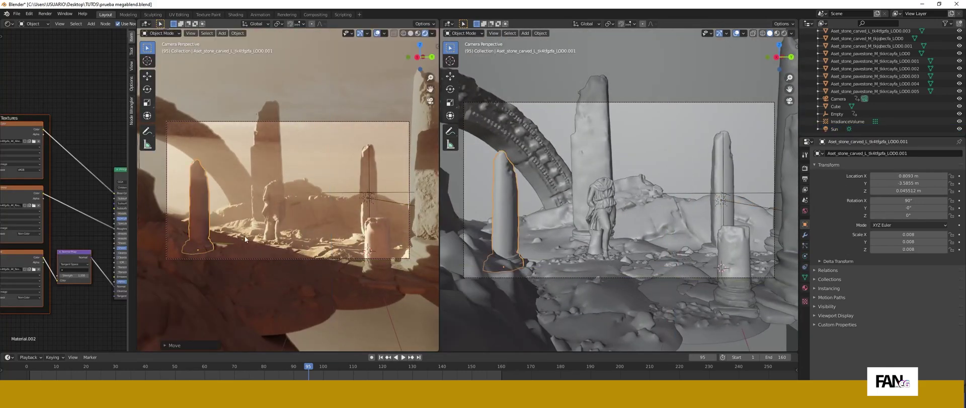
pyautogui.moveTo(245, 235); pyautogui.dragTo(218, 229, button='middle')
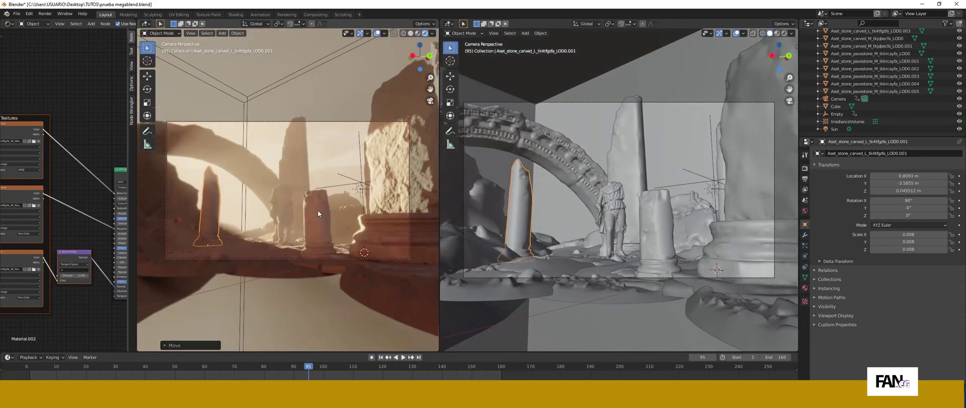
# - Reposition the tall carved column behind the statue along the Y and X axes
pyautogui.click(291, 162)
pyautogui.moveTo(291, 162); pyautogui.dragTo(300, 188, button='middle')
pyautogui.hotkey('ctrl', 'z')
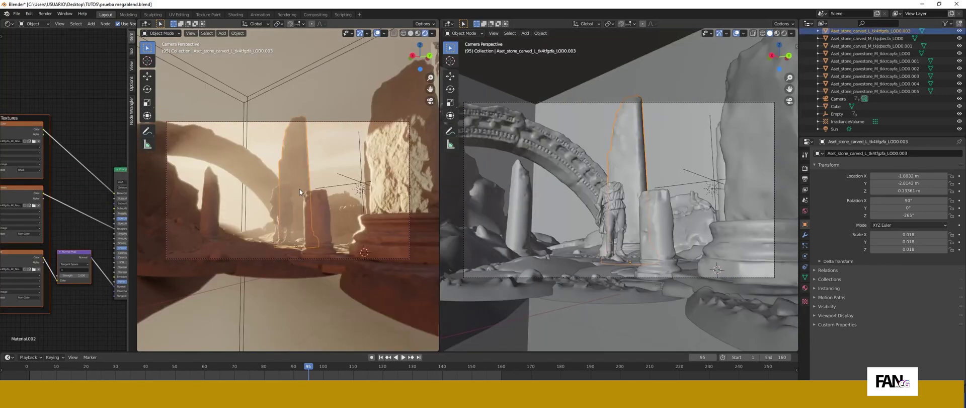
pyautogui.press('g')
pyautogui.press('y')
pyautogui.click(200, 184)
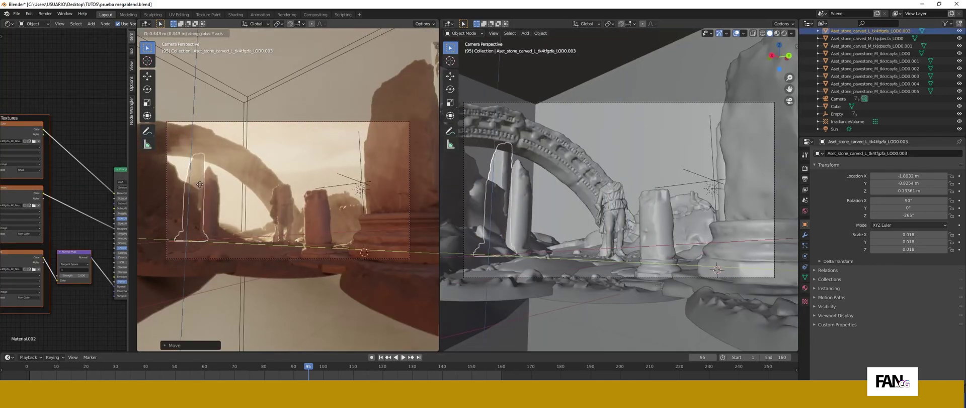
pyautogui.press('g')
pyautogui.press('x')
pyautogui.click(248, 172)
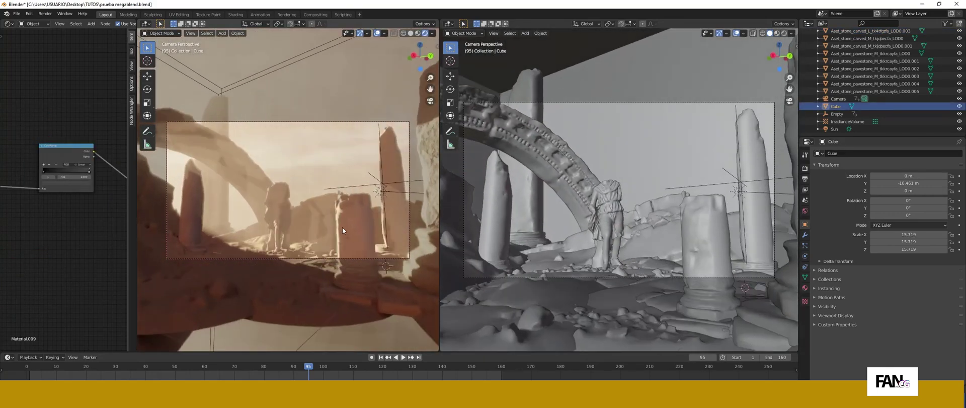
# - Move the foreground carved columns Aset_stone_carved_M_tkjqbecfa_LOD0 and its .001 copy along the Y axis
pyautogui.click(342, 230)
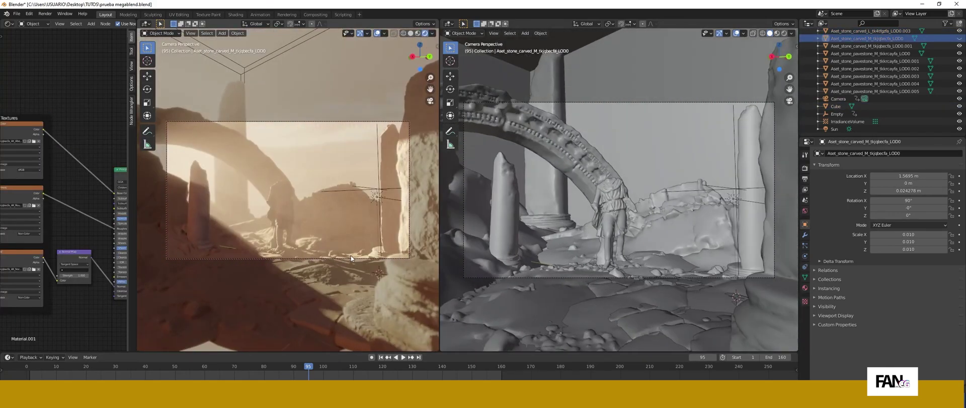
pyautogui.press('g')
pyautogui.press('y')
pyautogui.click(251, 220)
pyautogui.click(391, 225)
pyautogui.press('g')
pyautogui.press('y')
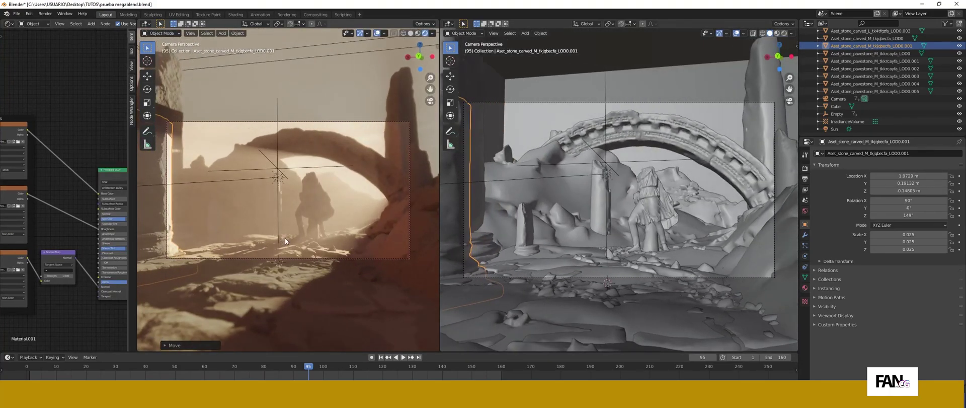
pyautogui.click(285, 258)
# - Set the camera's depth of field to F-Stop 0.4 and Focus Distance 5.7 m, and join the two 3D viewports
pyautogui.click(805, 258)
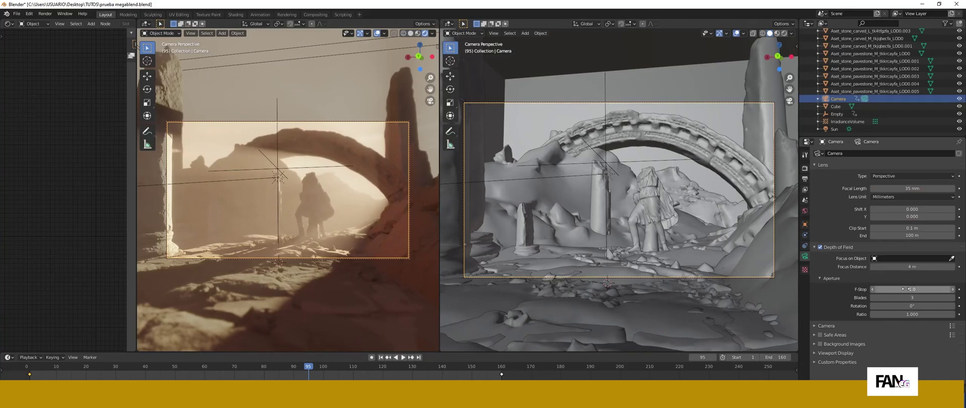
pyautogui.moveTo(906, 289); pyautogui.dragTo(876, 289)
pyautogui.moveTo(911, 266); pyautogui.dragTo(936, 267)
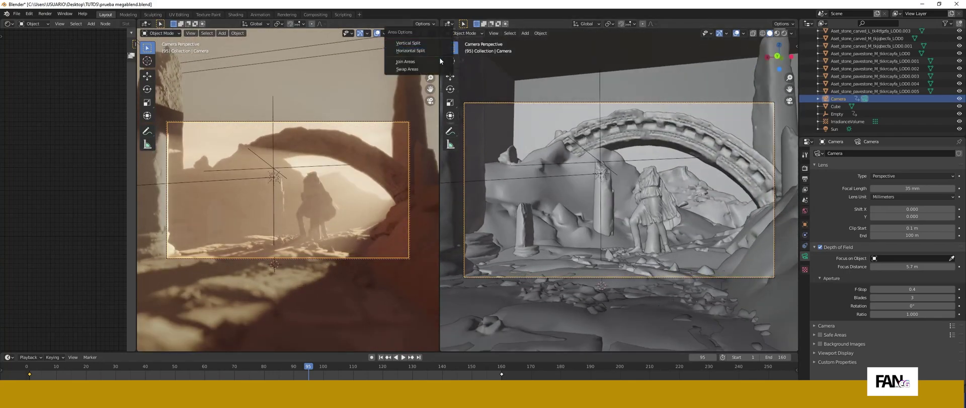
pyautogui.click(441, 60)
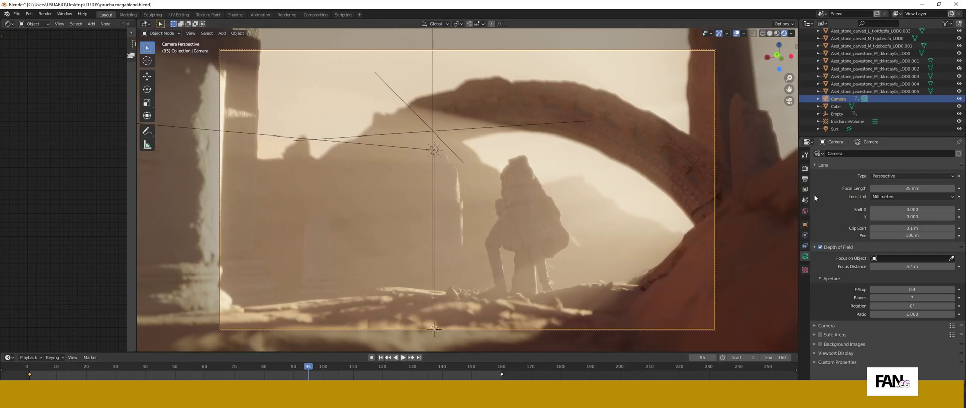
# - Set the Sun's Angle to 20.1° and reduce its Strength to 30.120
pyautogui.click(835, 129)
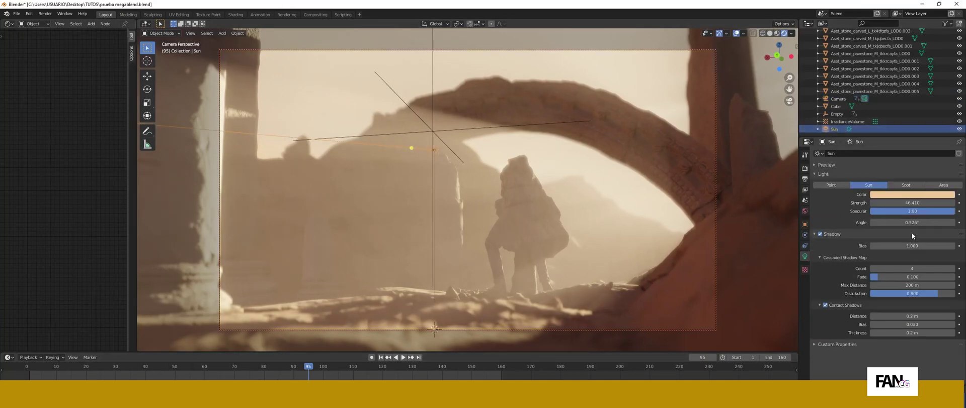
pyautogui.click(911, 225)
pyautogui.write('20.1')
pyautogui.press('Return')
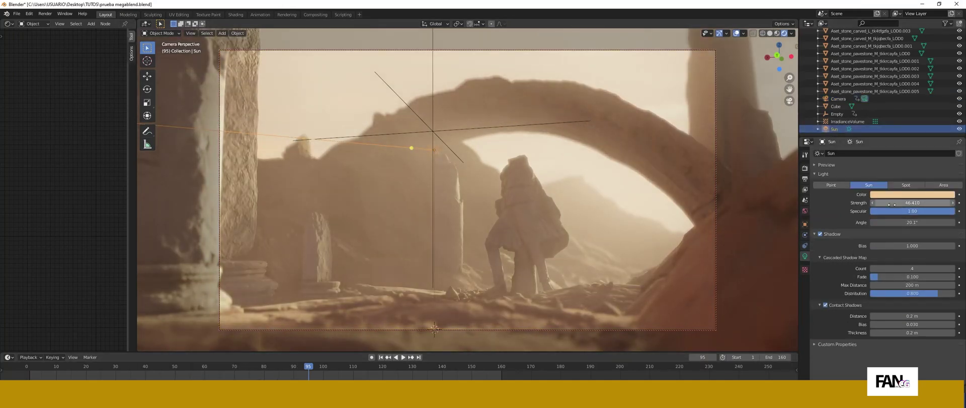
pyautogui.moveTo(892, 204); pyautogui.dragTo(851, 204)
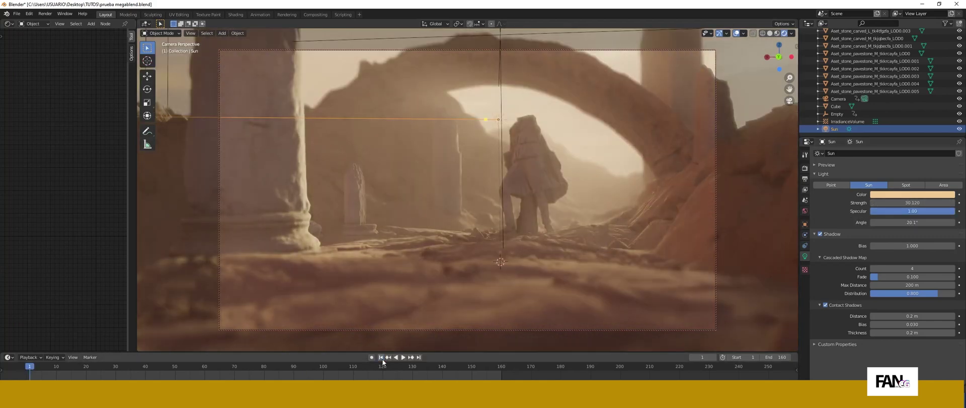
# - Play the animation from frame 1 and examine the shot at frames 160 and 105
pyautogui.click(403, 357)
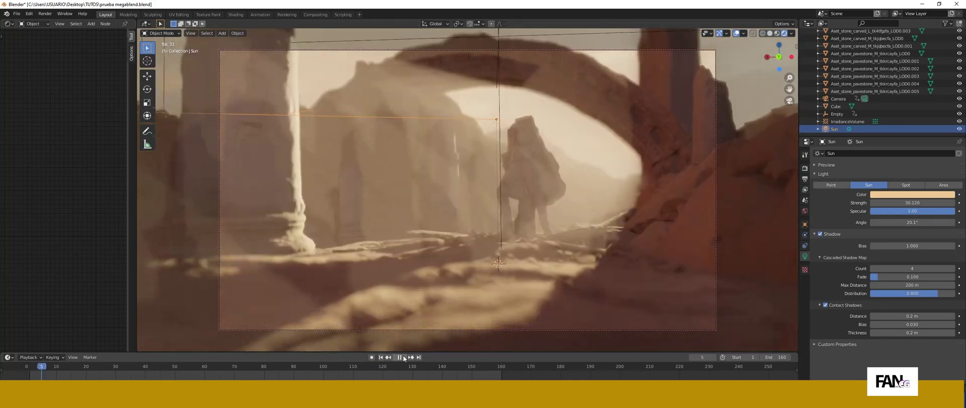
pyautogui.click(403, 356)
pyautogui.click(420, 357)
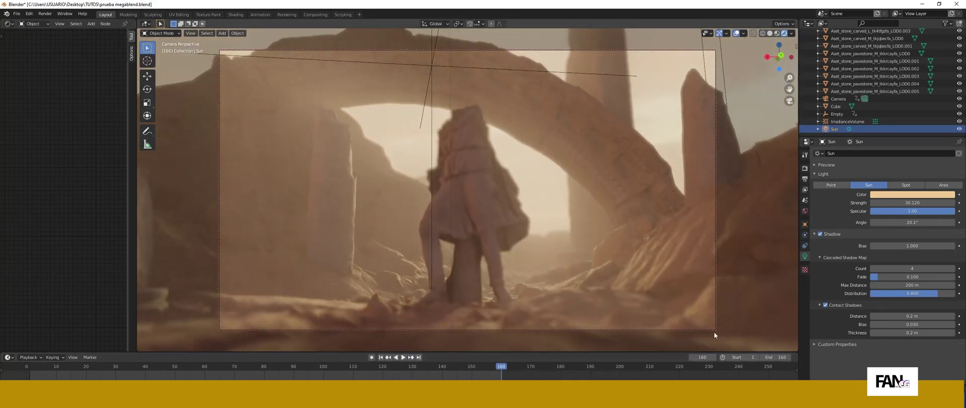
pyautogui.click(339, 366)
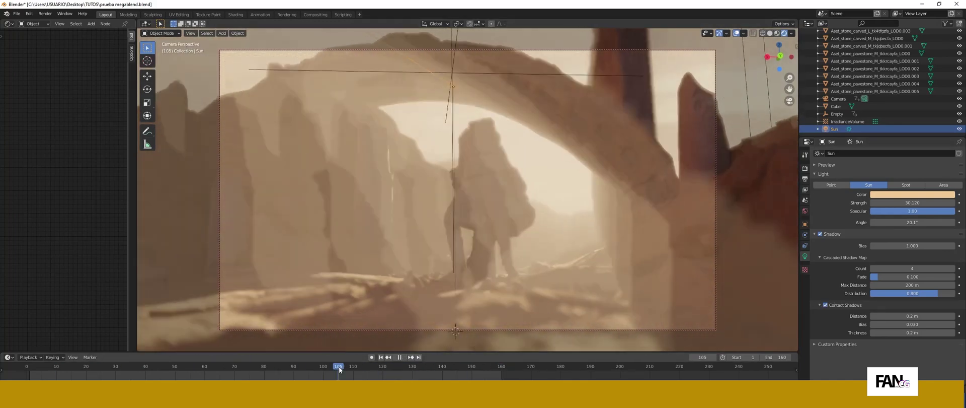
# - Keyframe the camera's Focus Distance at frame 160 and adjust its value for the closer framing of the statue
pyautogui.click(838, 99)
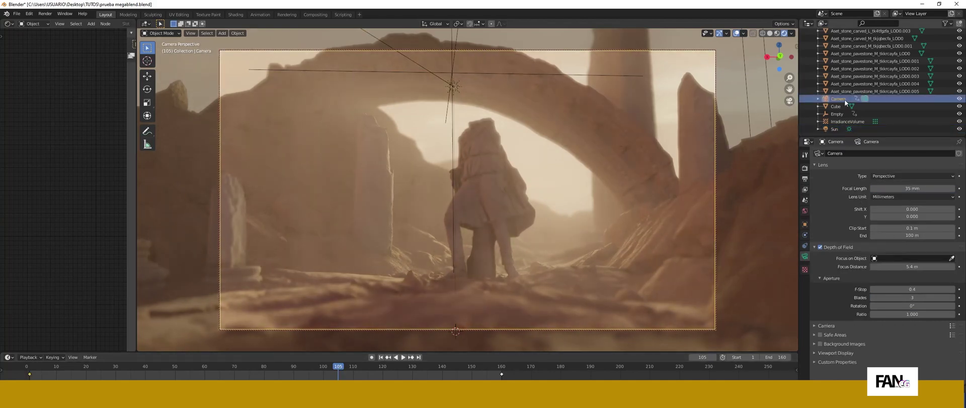
pyautogui.hotkey('shift', 'Right')
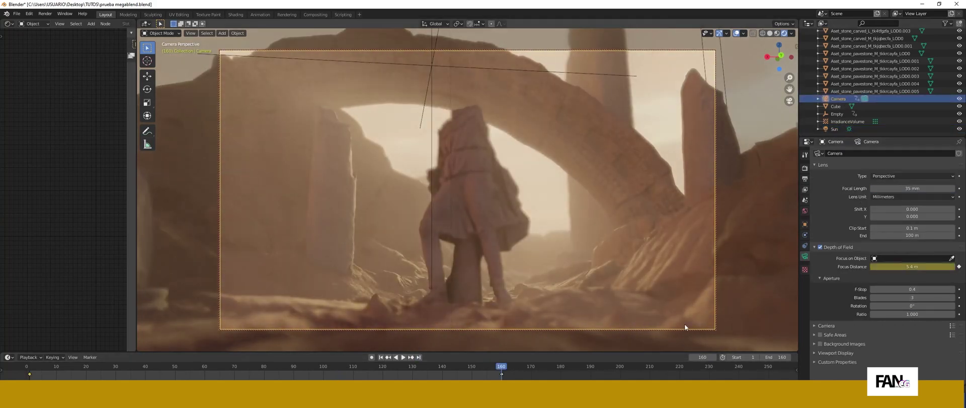
pyautogui.moveTo(921, 266); pyautogui.dragTo(899, 267)
# - Rotate the arch around the global Z axis at frame 1, check the framing at frame 160 and select the fog cube
pyautogui.hotkey('shift', 'Left')
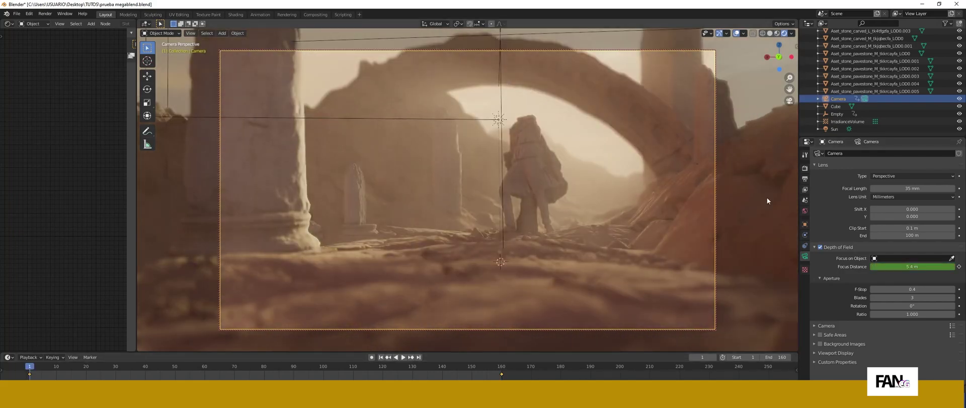
pyautogui.click(610, 60)
pyautogui.press('r')
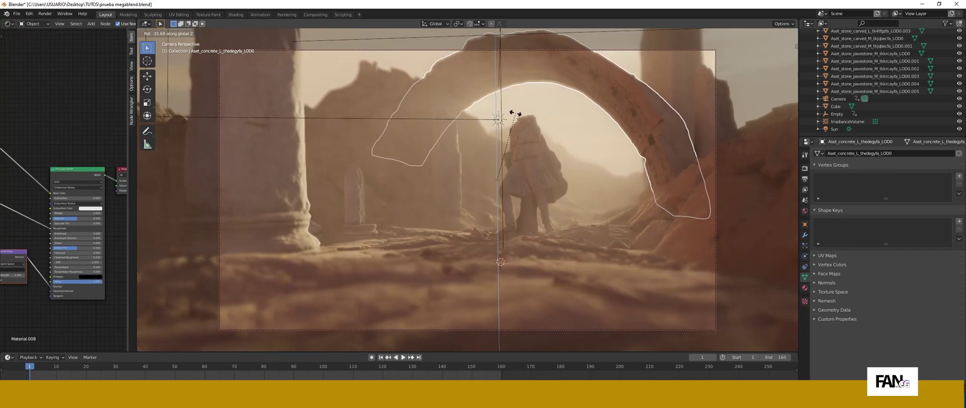
pyautogui.click(523, 116)
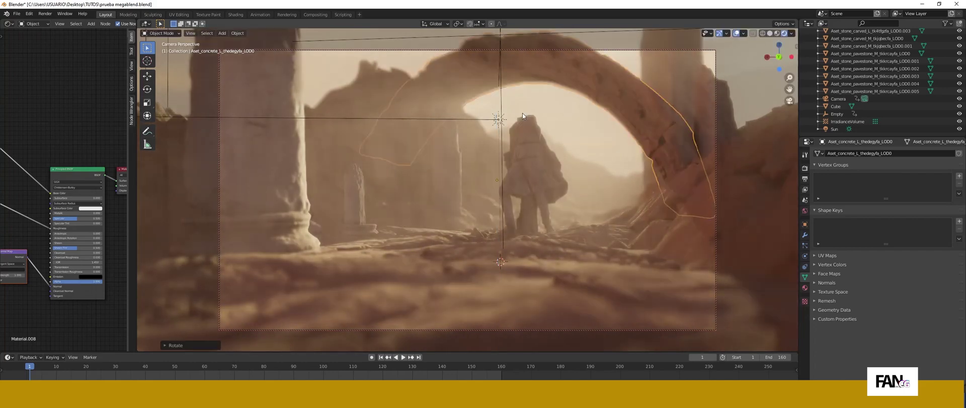
pyautogui.hotkey('shift', 'Right')
pyautogui.click(669, 61)
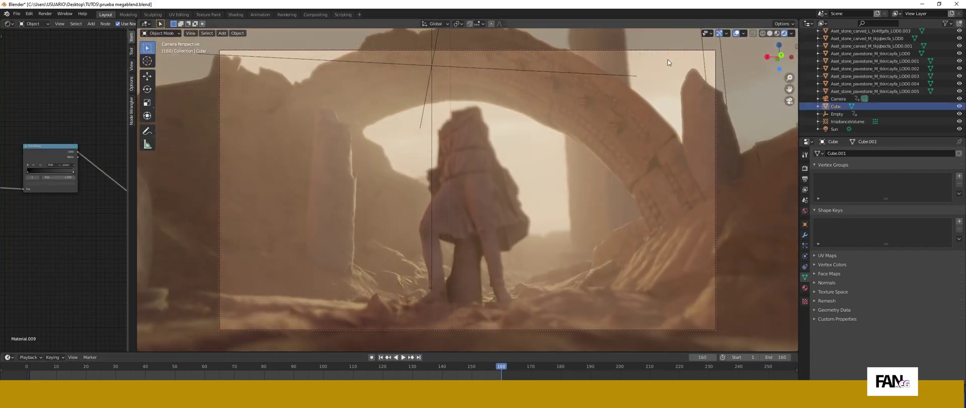
# - Move the statue along the global Y and X axes at frame 160 and play the animation from frame 1
pyautogui.click(431, 281)
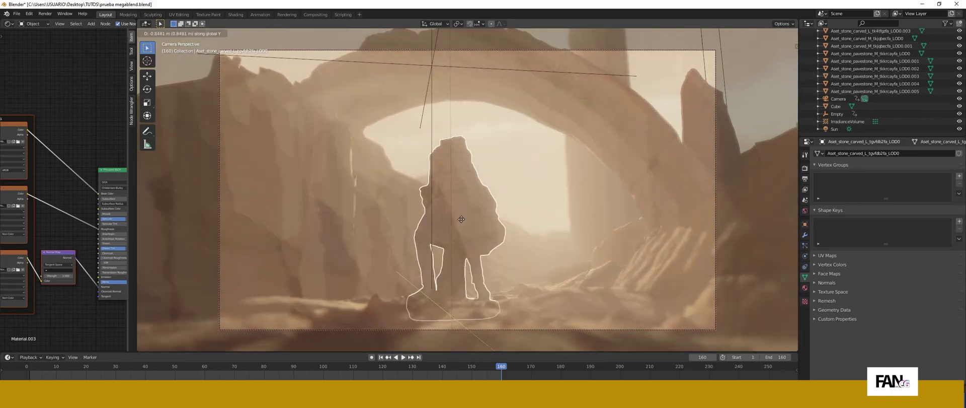
pyautogui.click(458, 224)
pyautogui.press('g')
pyautogui.press('x')
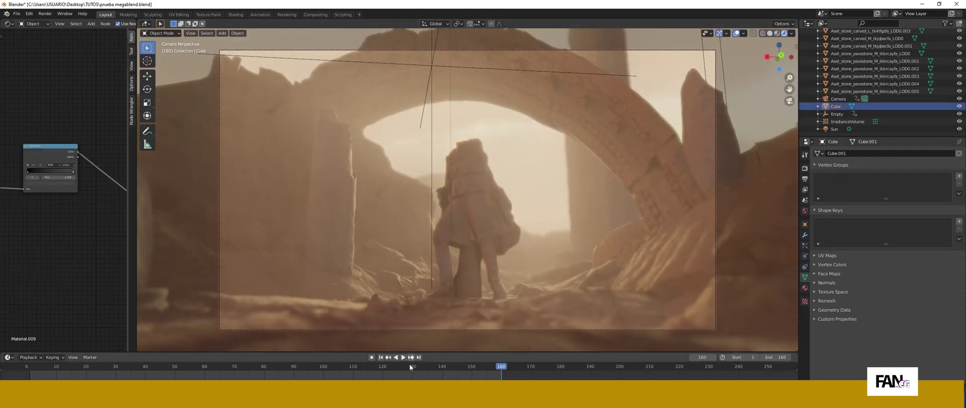
pyautogui.hotkey('shift', 'Left')
pyautogui.click(403, 357)
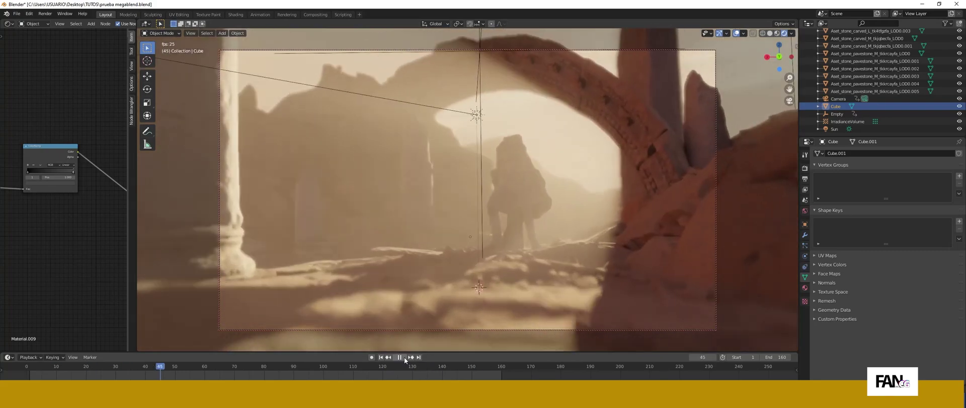
# - Move the background rock assembly along the global Y and X axes at frame 50 and rotate it around global Z
pyautogui.click(482, 149)
pyautogui.press('g')
pyautogui.press('y')
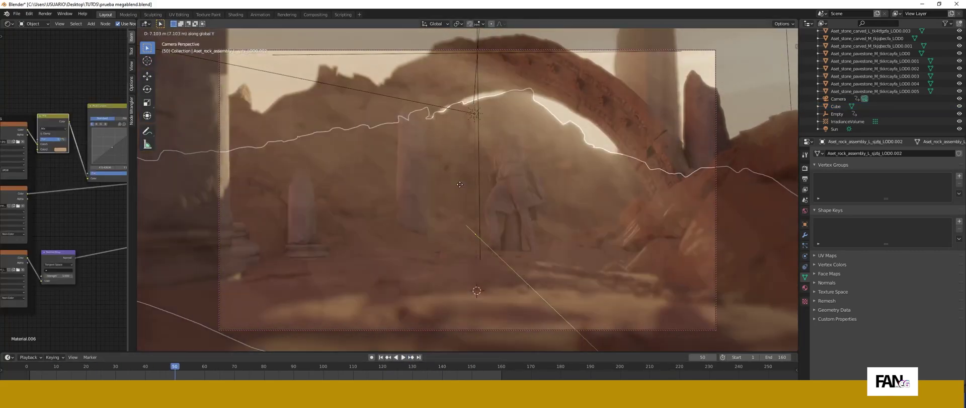
pyautogui.click(473, 164)
pyautogui.press('g')
pyautogui.press('x')
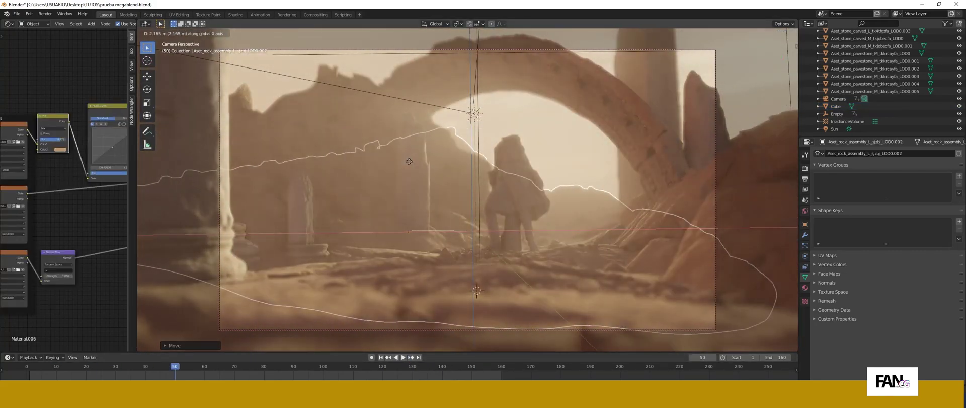
pyautogui.click(434, 164)
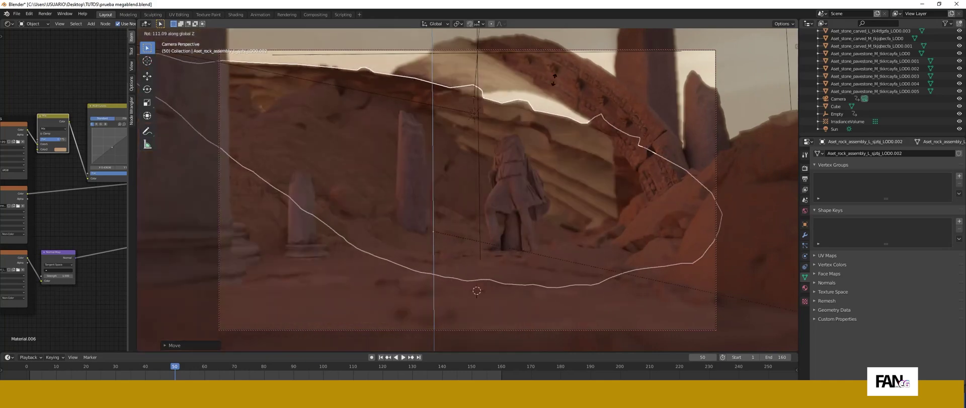
pyautogui.press('z')
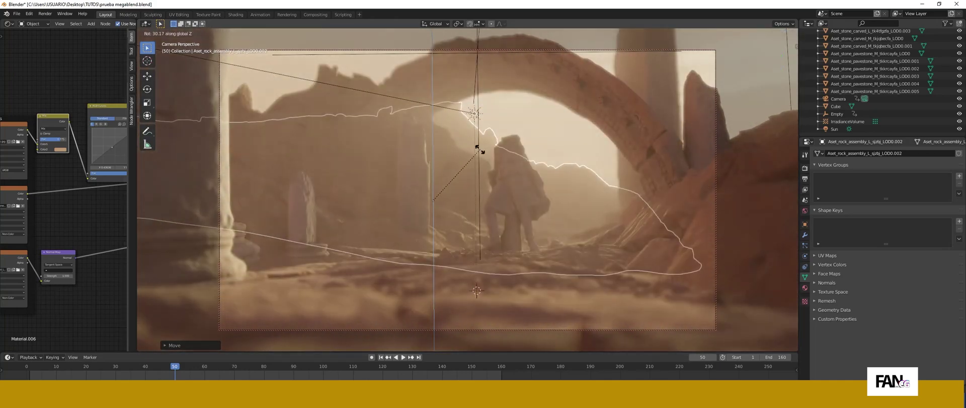
pyautogui.click(480, 150)
pyautogui.click(522, 128)
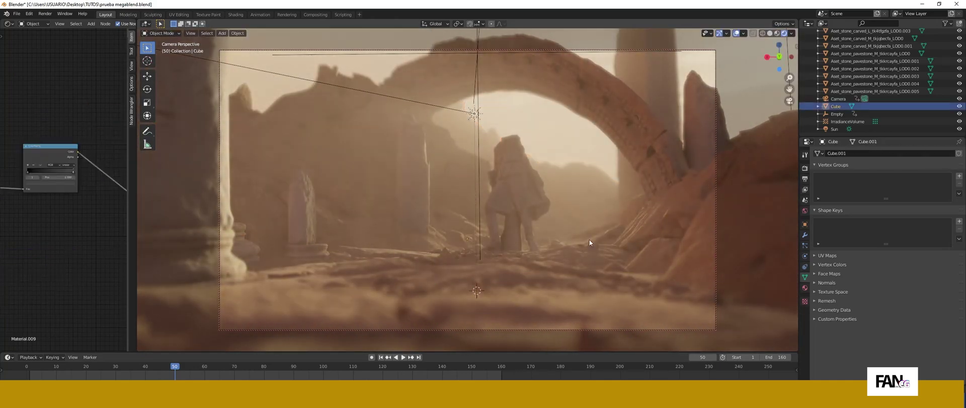
# - Duplicate the background rock assembly at frame 1, offset the copy along the X axis and rotate it around global Z
pyautogui.click(381, 356)
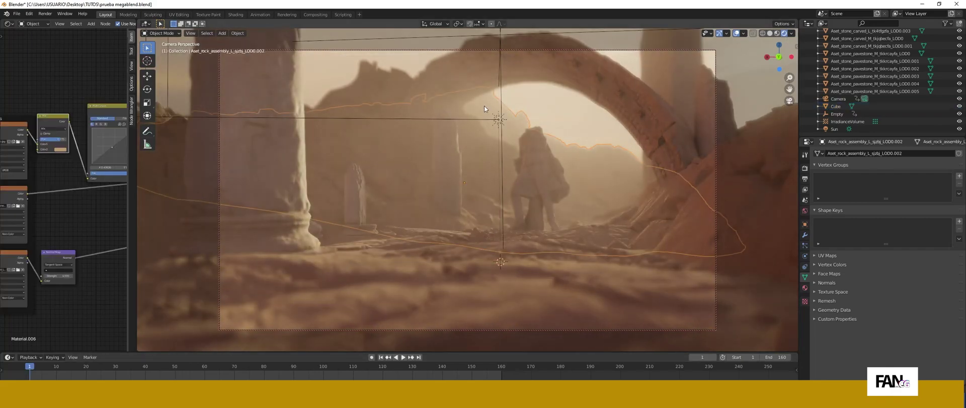
pyautogui.hotkey('shift', 'd')
pyautogui.press('x')
pyautogui.press('r')
pyautogui.press('z')
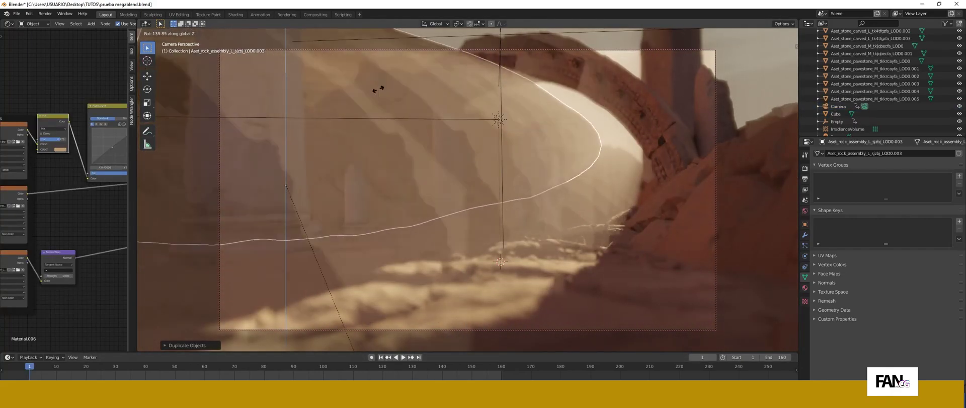
pyautogui.click(405, 84)
# - Tilt the duplicated rock assembly with trackball rotation and stretch it slightly along the global Z axis
pyautogui.press('r')
pyautogui.press('r')
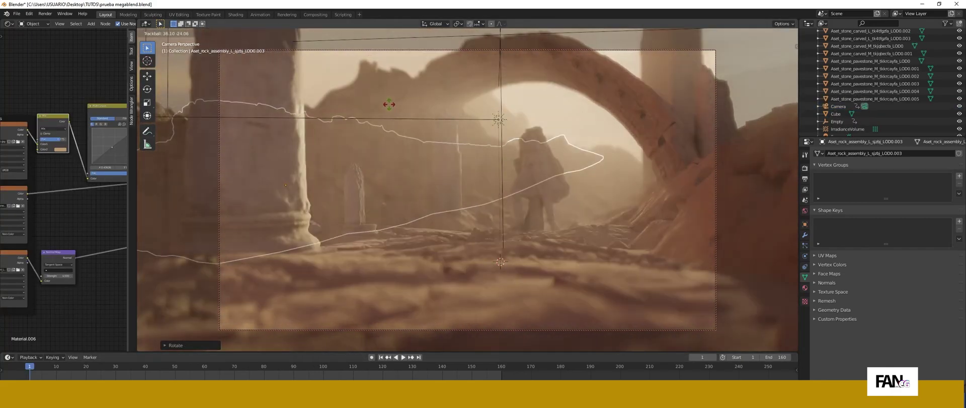
pyautogui.press('r')
pyautogui.press('r')
pyautogui.click(327, 145)
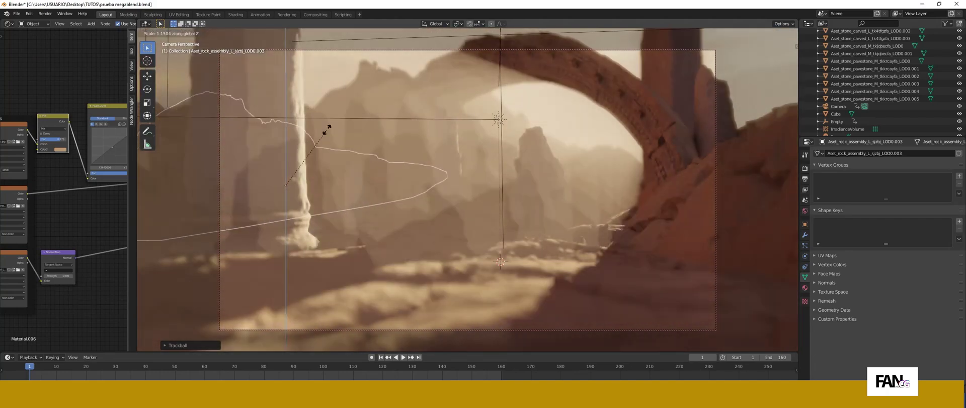
pyautogui.click(325, 131)
# - Reposition and tilt the duplicated rock again behind the column, and play the animation to check the background
pyautogui.press('g')
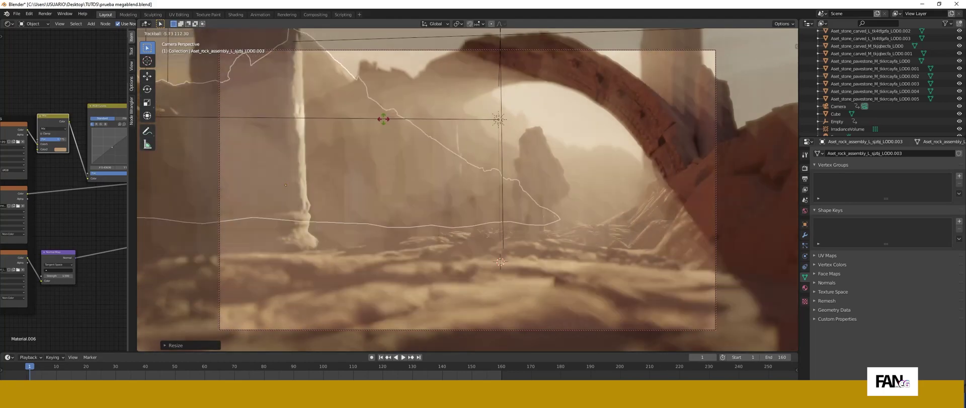
pyautogui.click(367, 117)
pyautogui.click(440, 126)
pyautogui.click(402, 357)
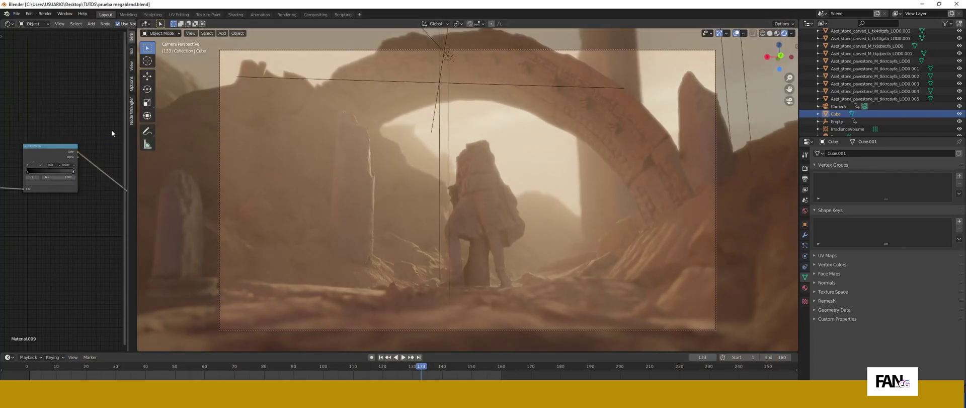
# - Open the file format choices in the scene's render output settings
pyautogui.click(805, 179)
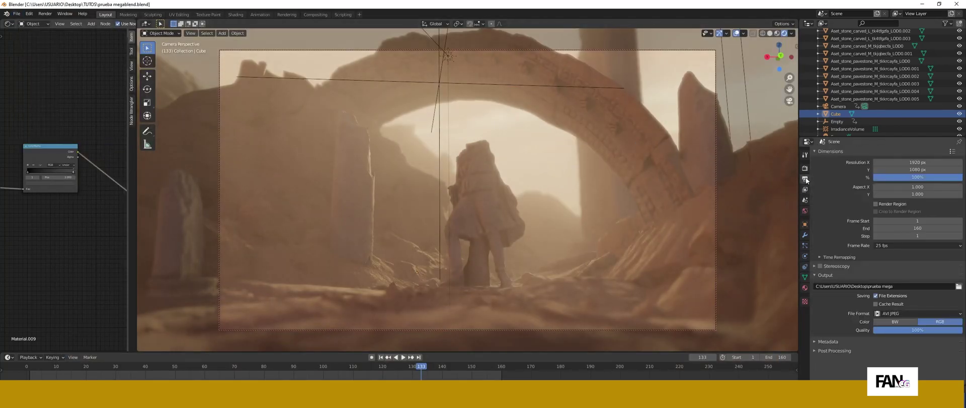
pyautogui.click(913, 313)
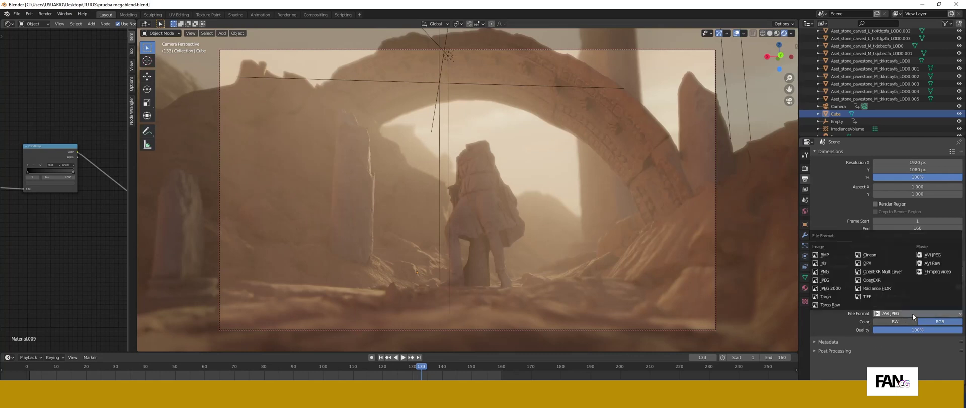